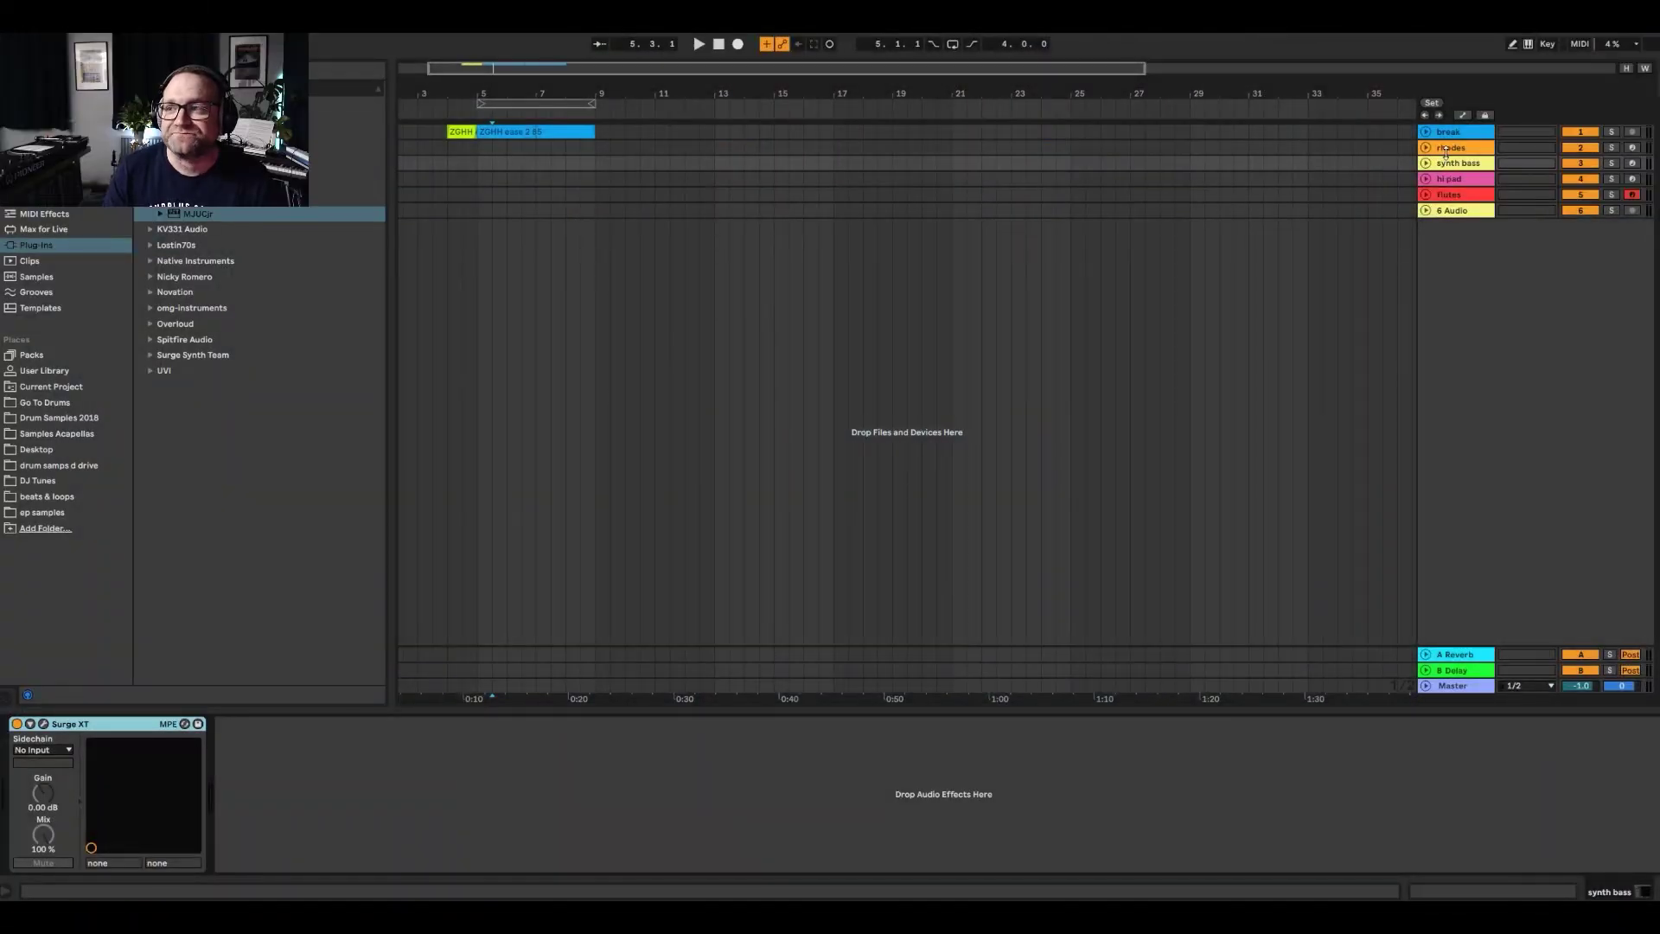
- Select the rhodes track, open its Surge XT editor and check the patch list for Keys > EP 2
left_click(1453, 134)
left_click(471, 153)
key("space")
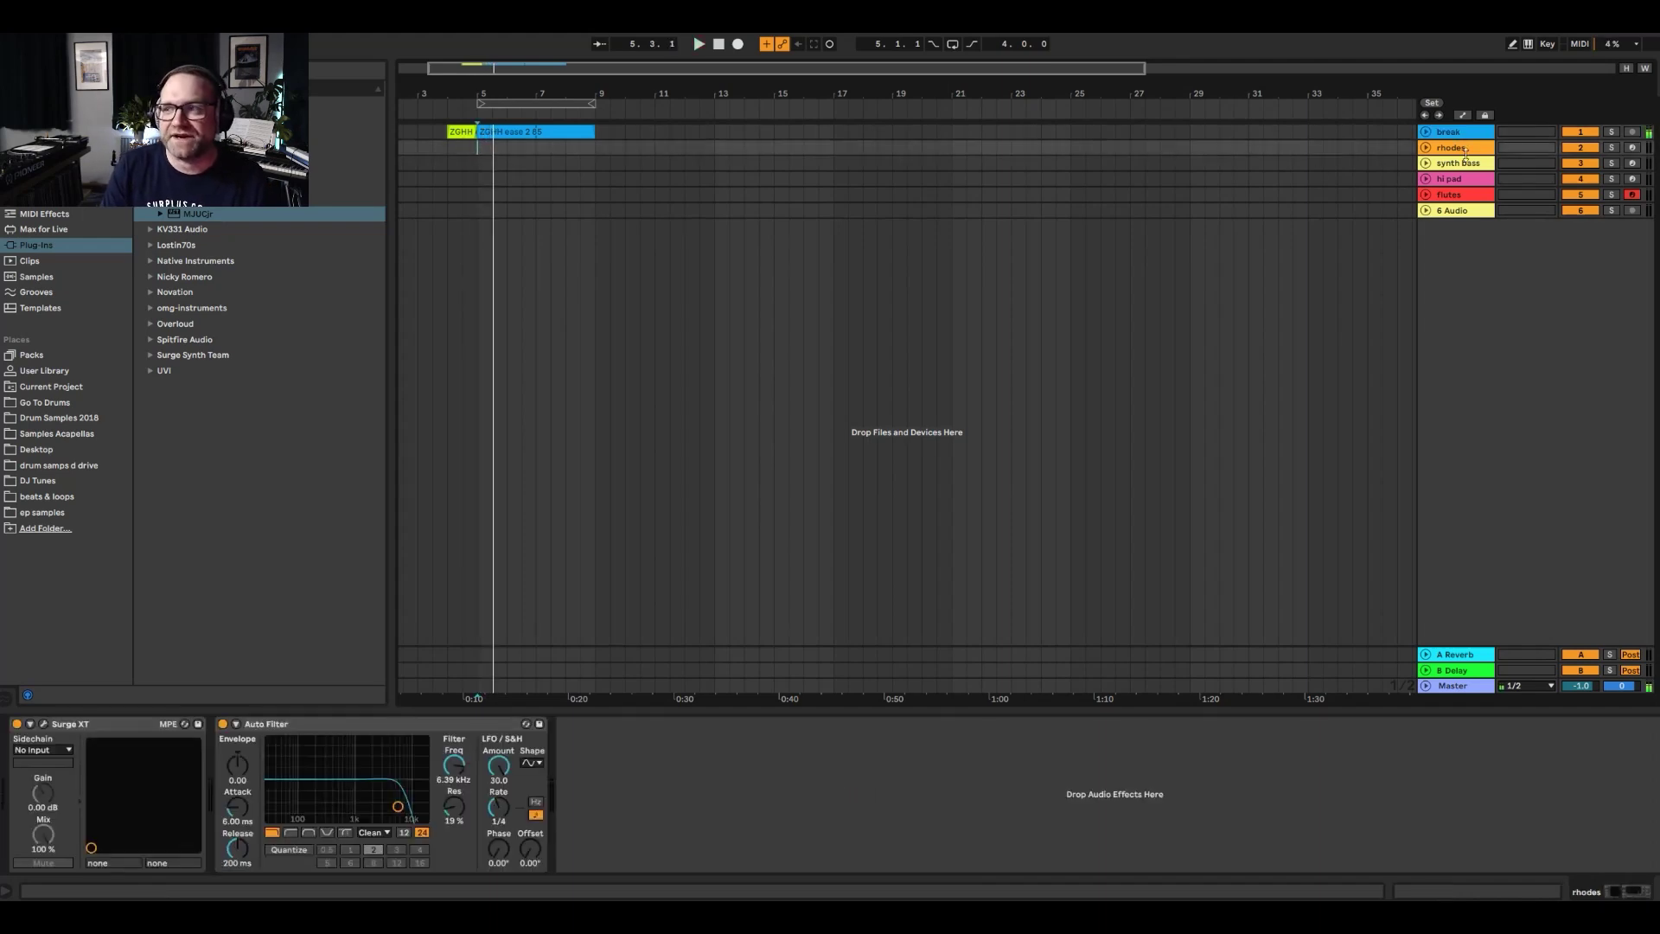
left_click(43, 727)
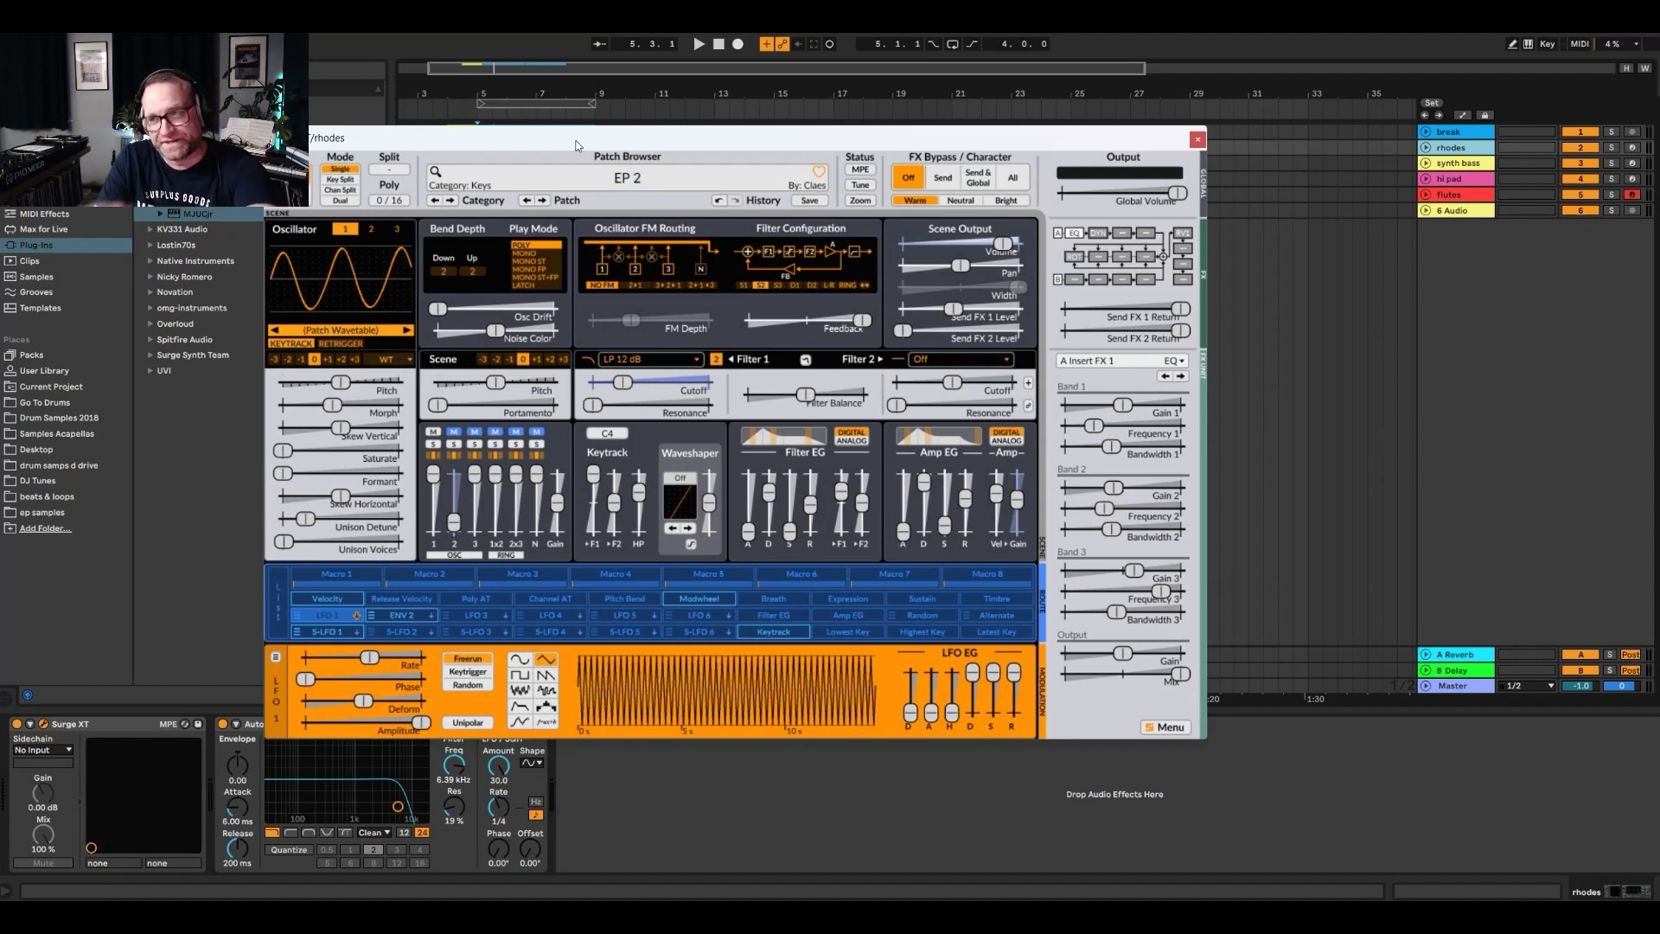
left_click_drag(576, 145, 516, 144)
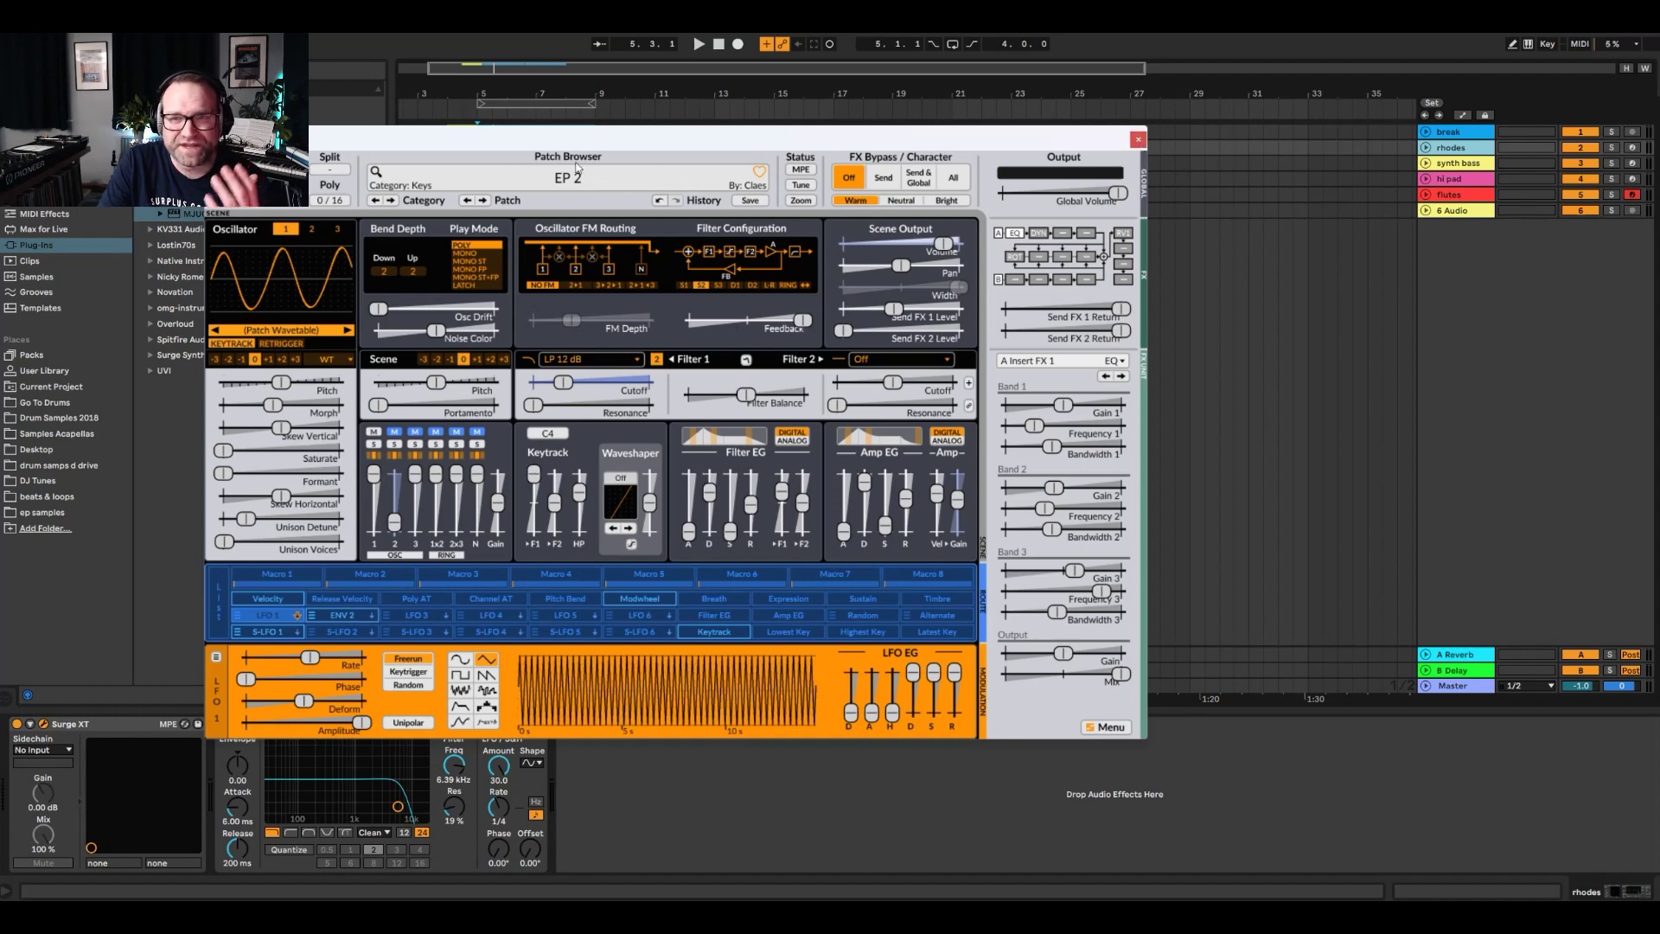
left_click(389, 185)
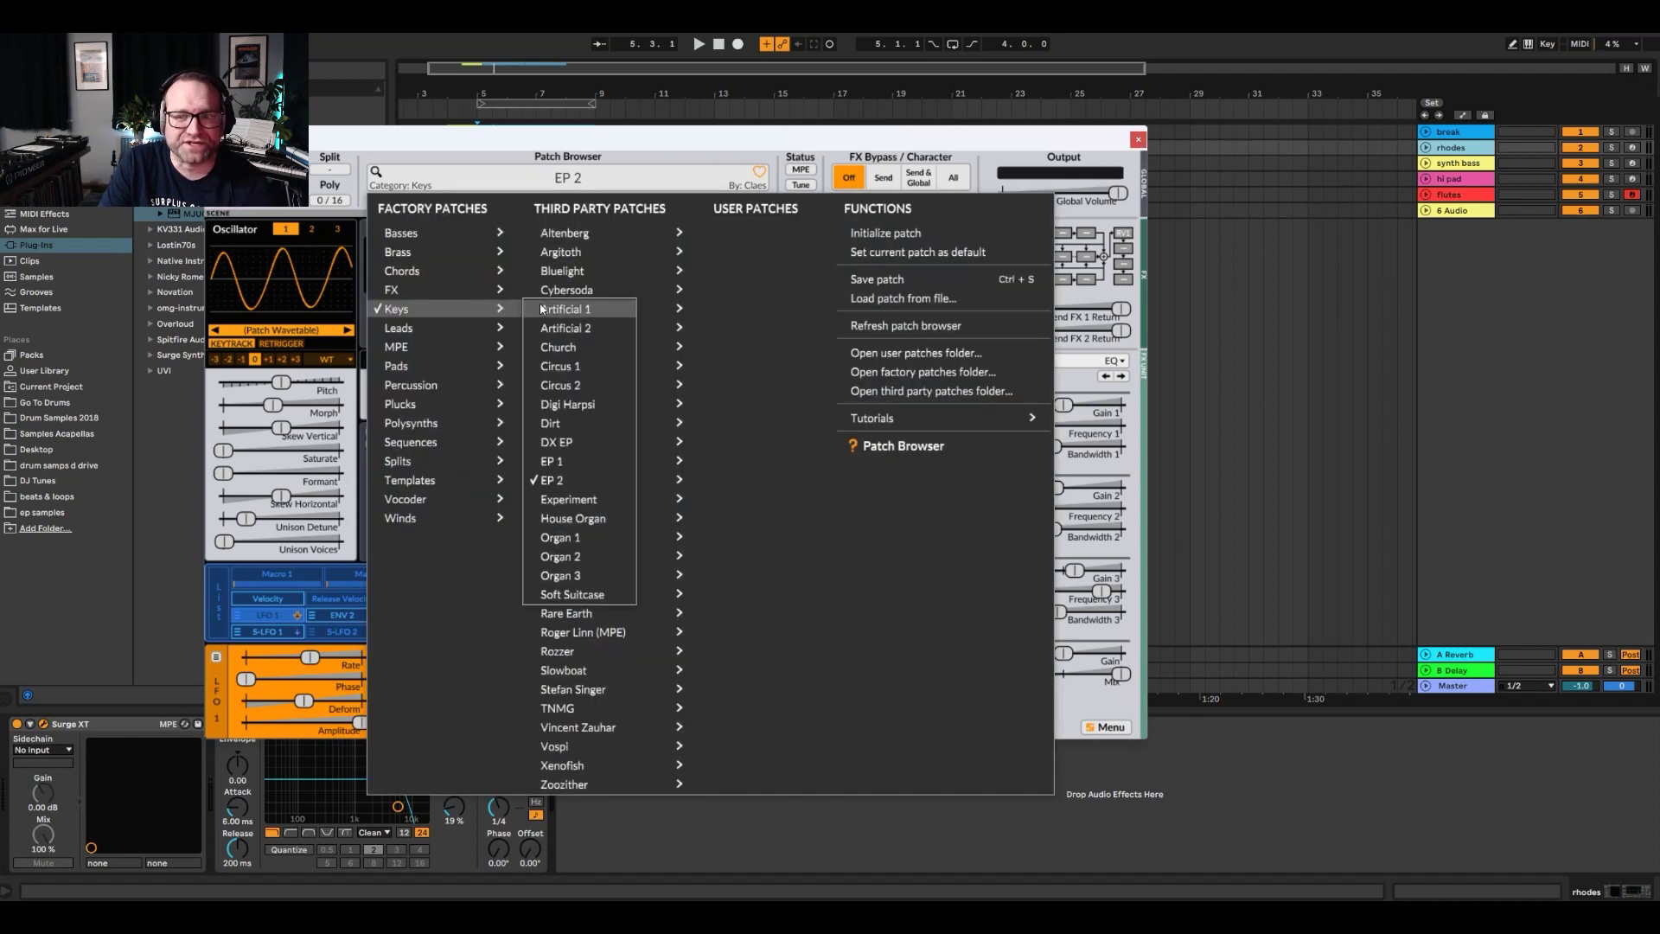
- Close Surge XT, arm rhodes, and record a rhodes 3 clip starting at bar 4 until about bar 7
left_click(1137, 141)
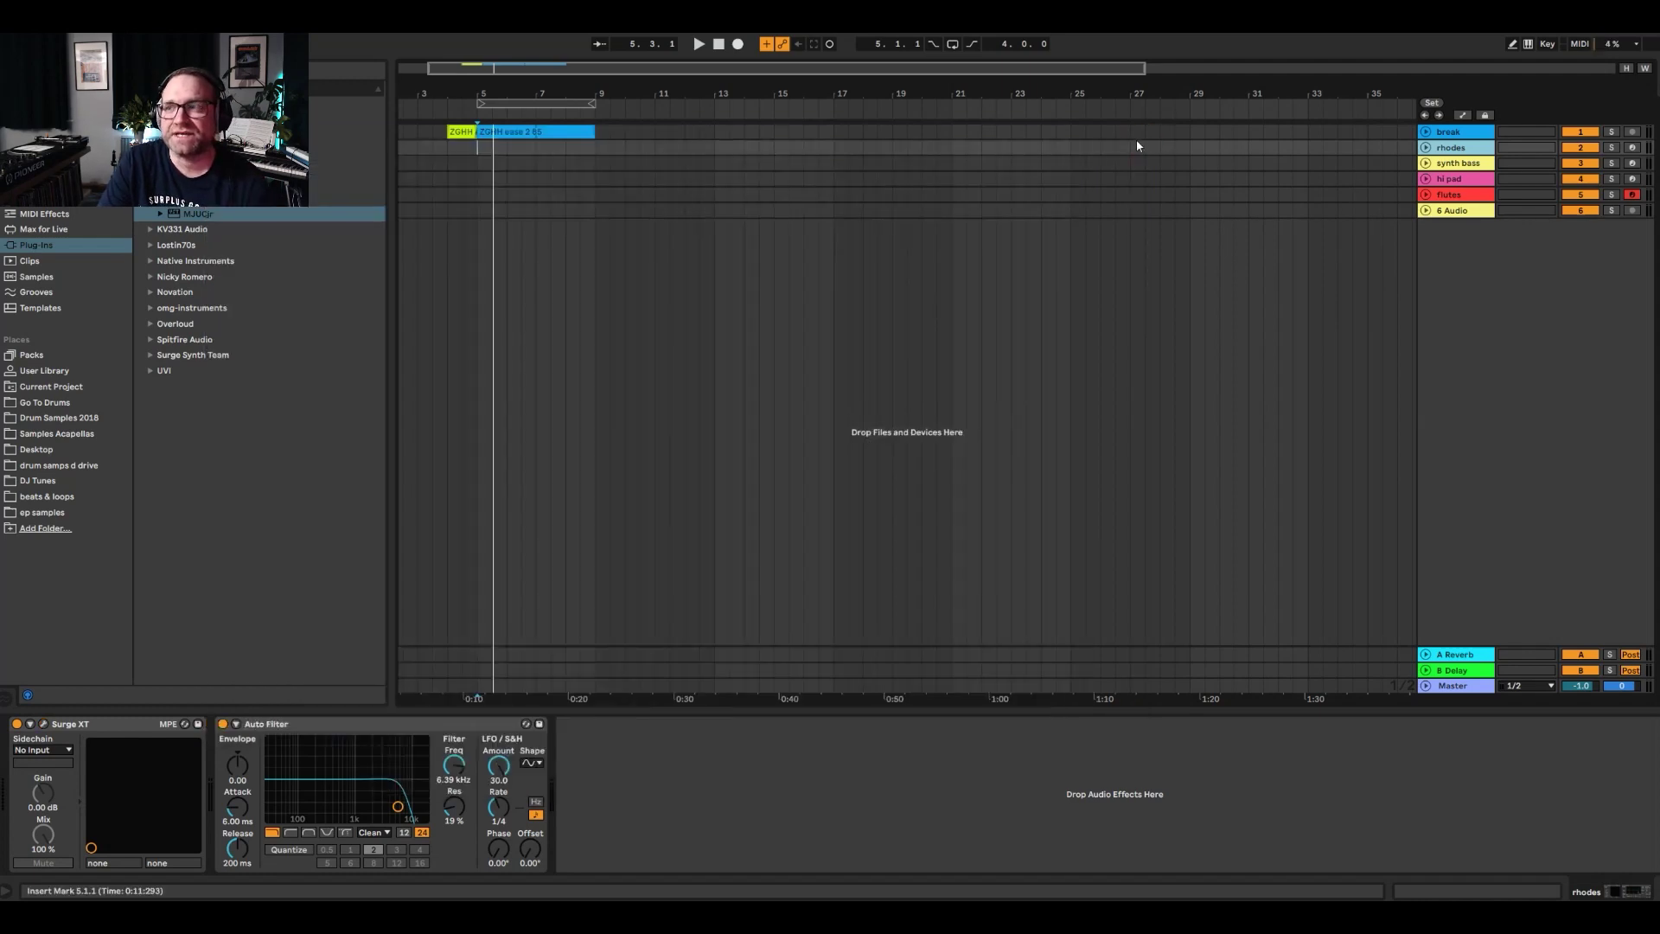
left_click(1630, 148)
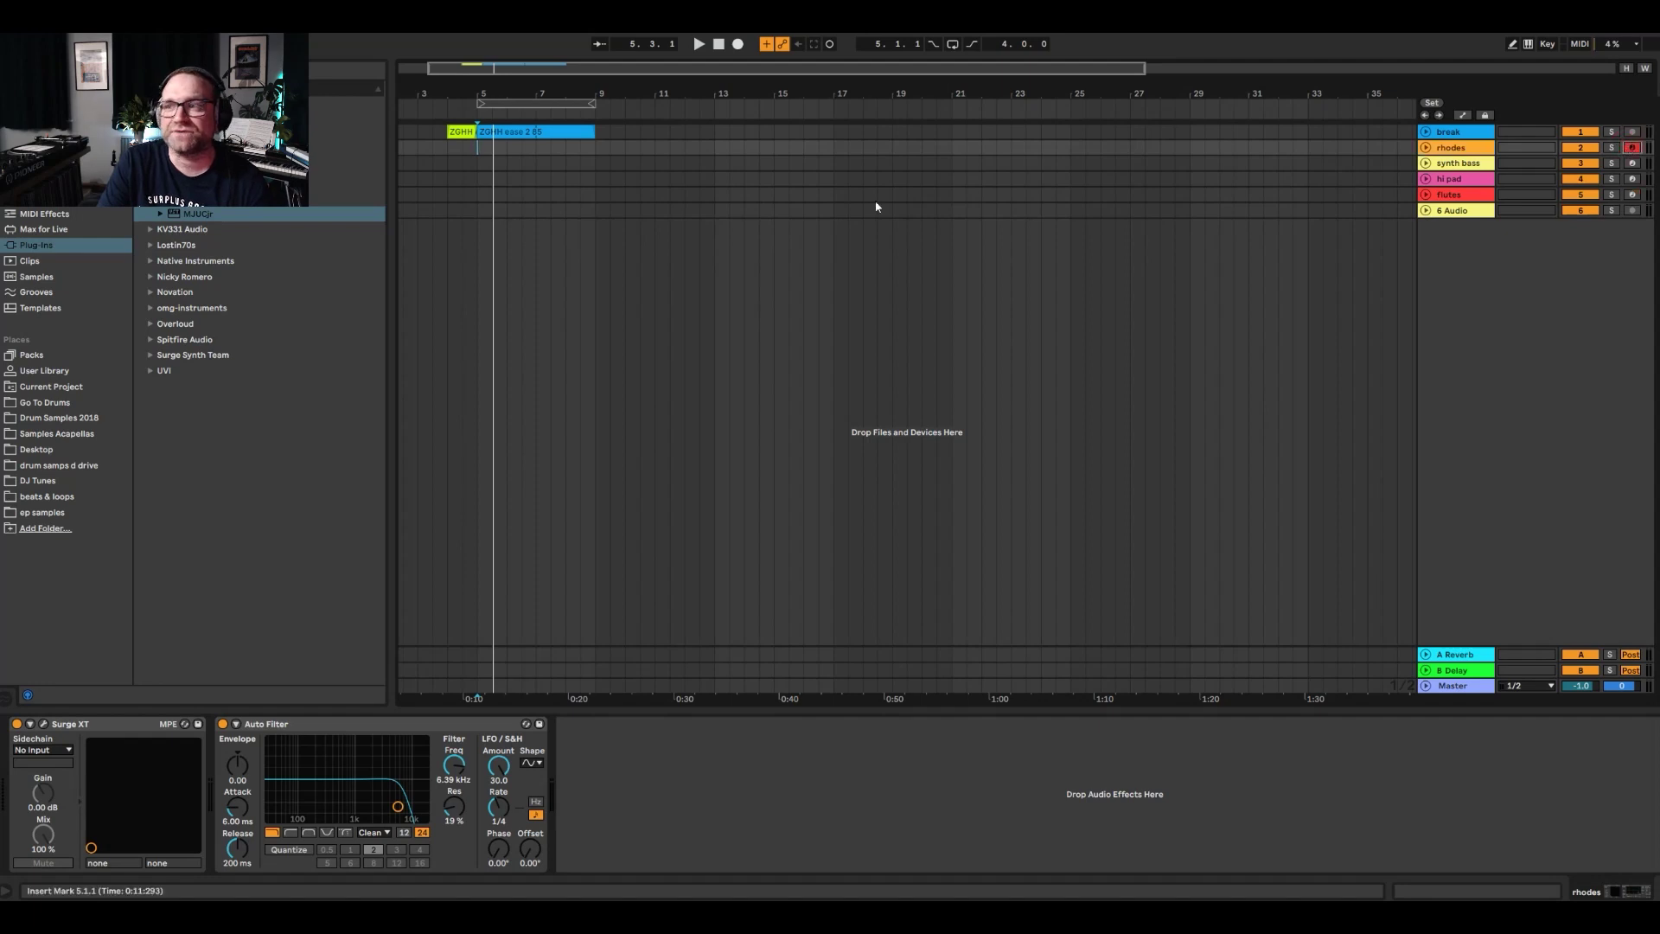
left_click(446, 146)
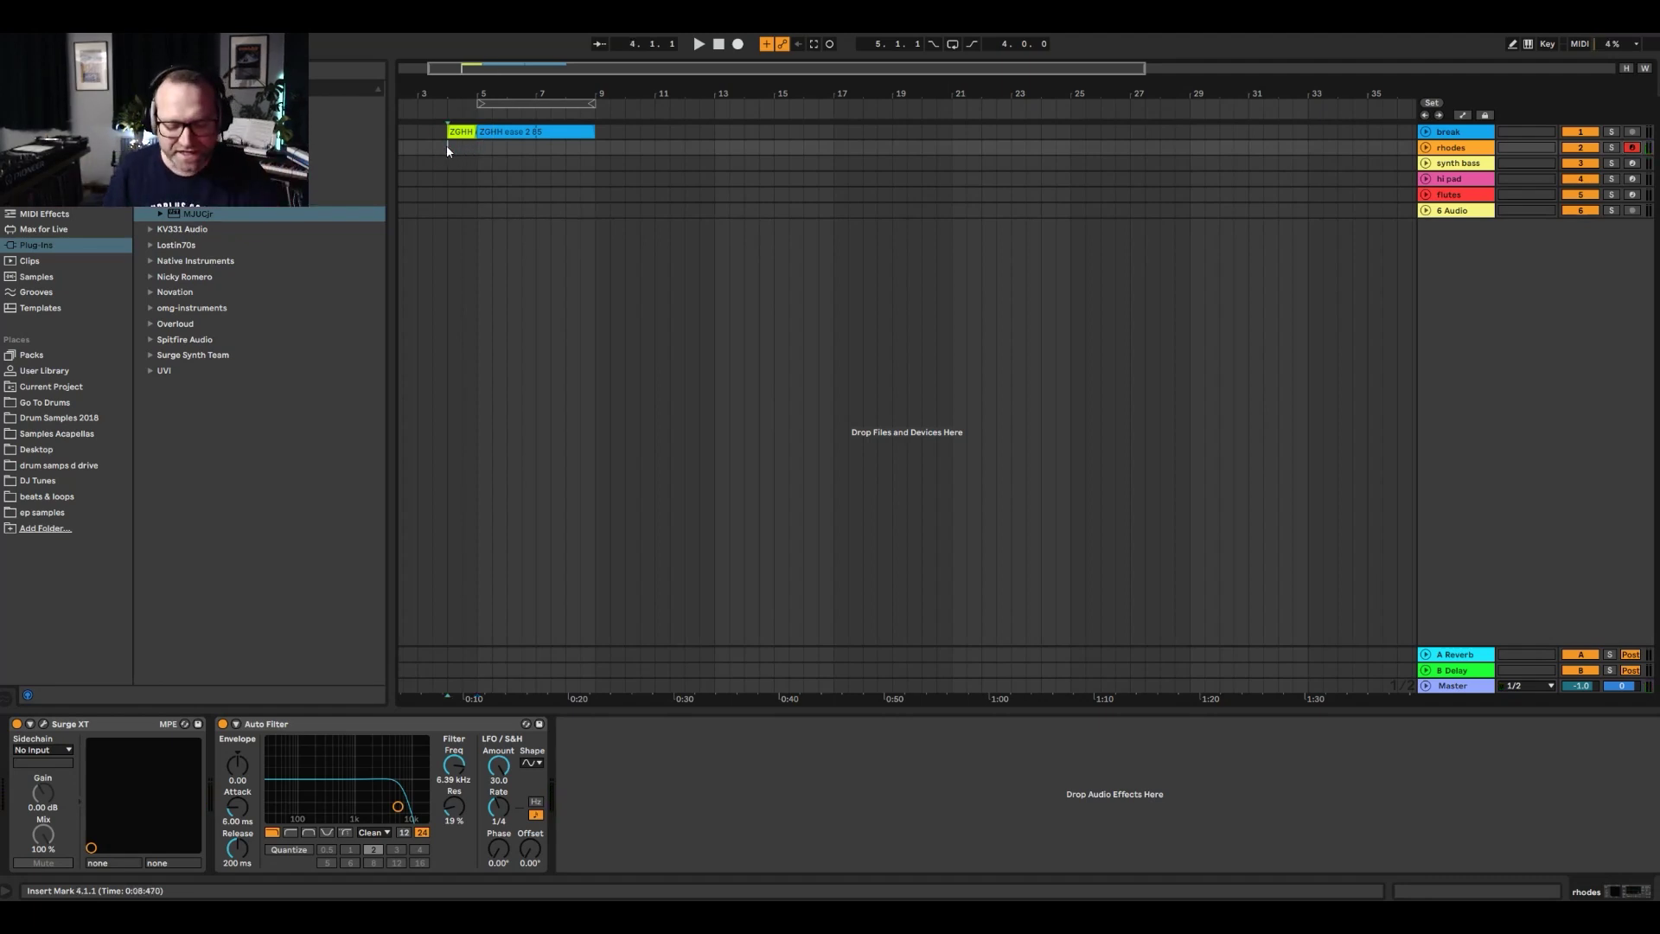
key("space")
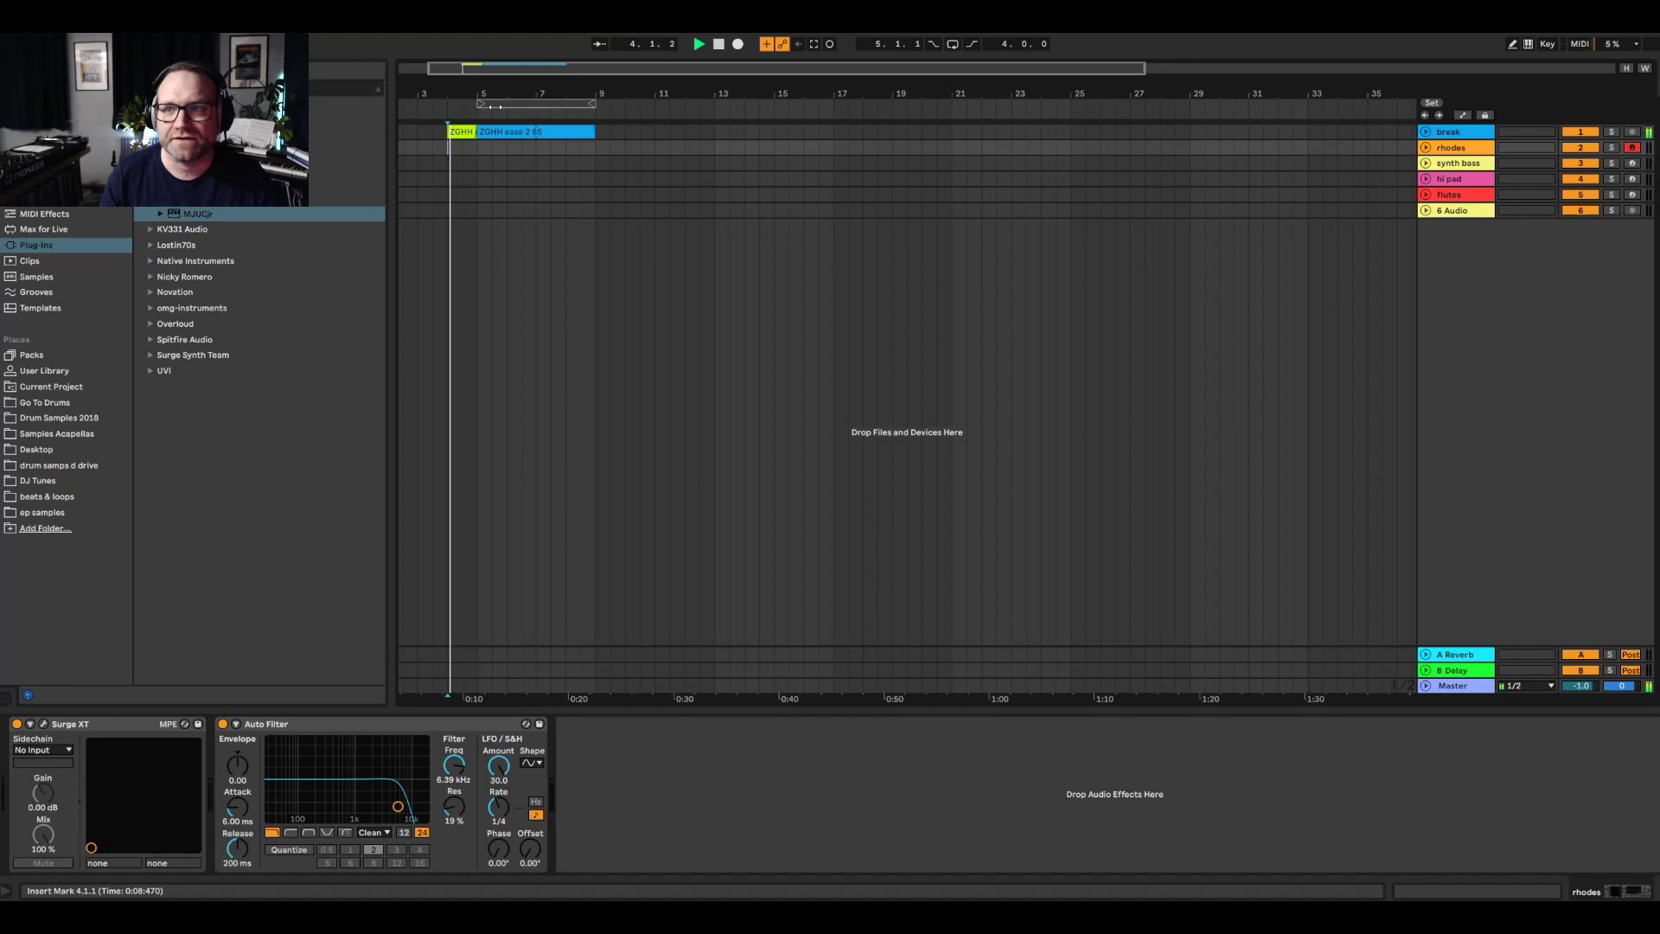
left_click(736, 46)
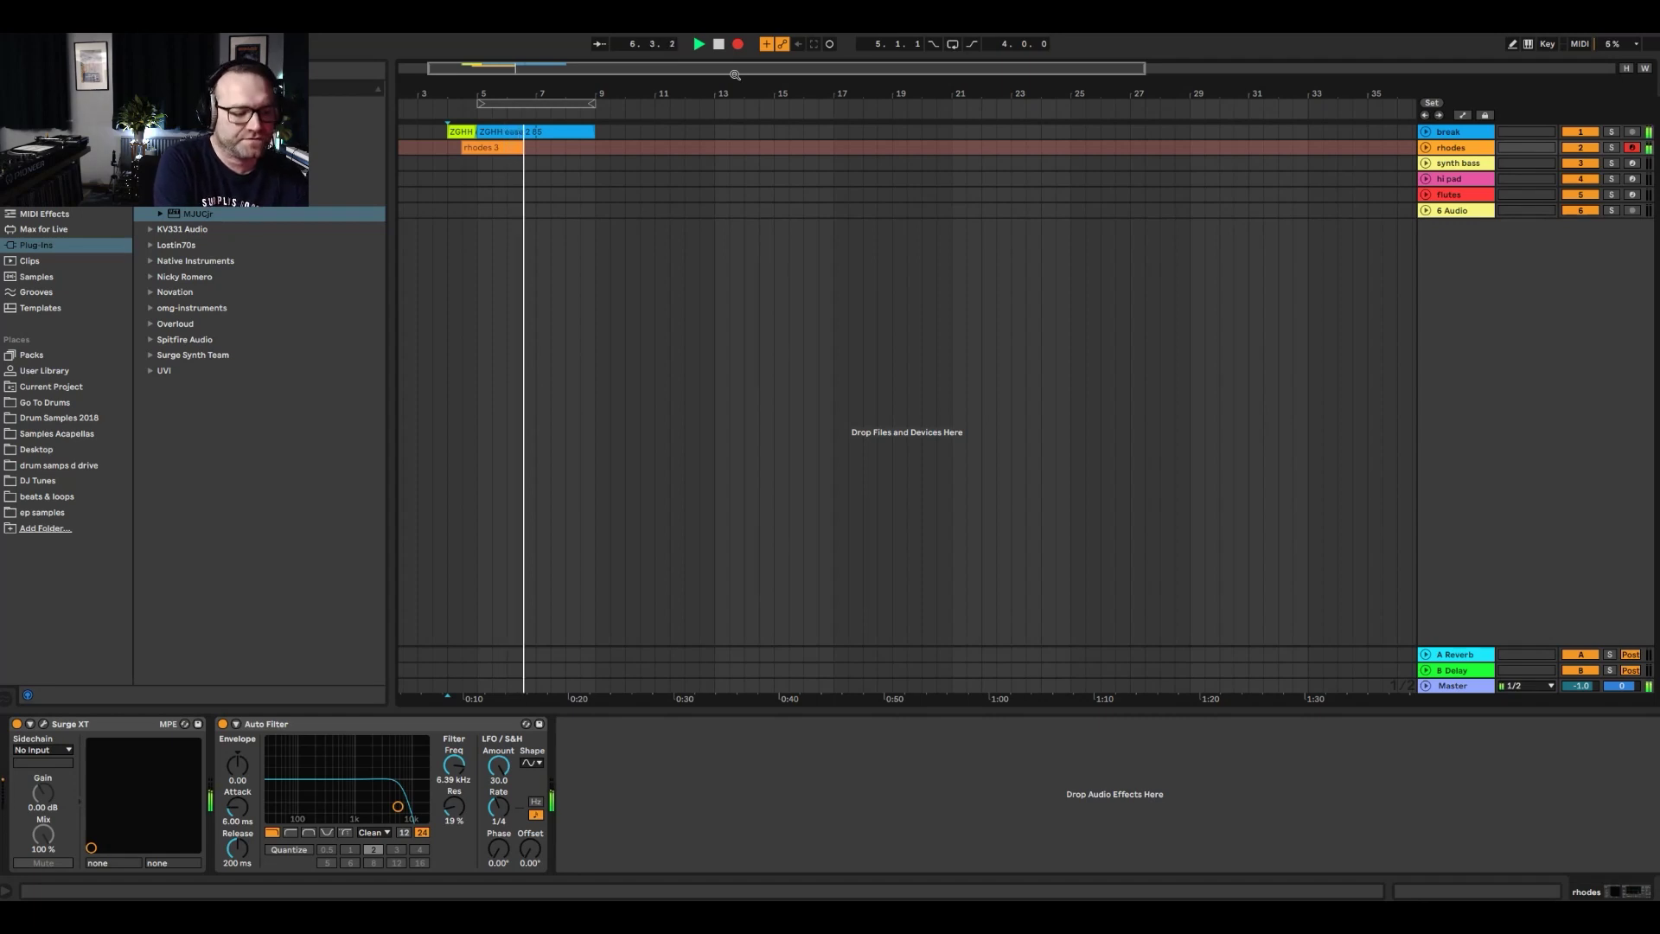
key("space")
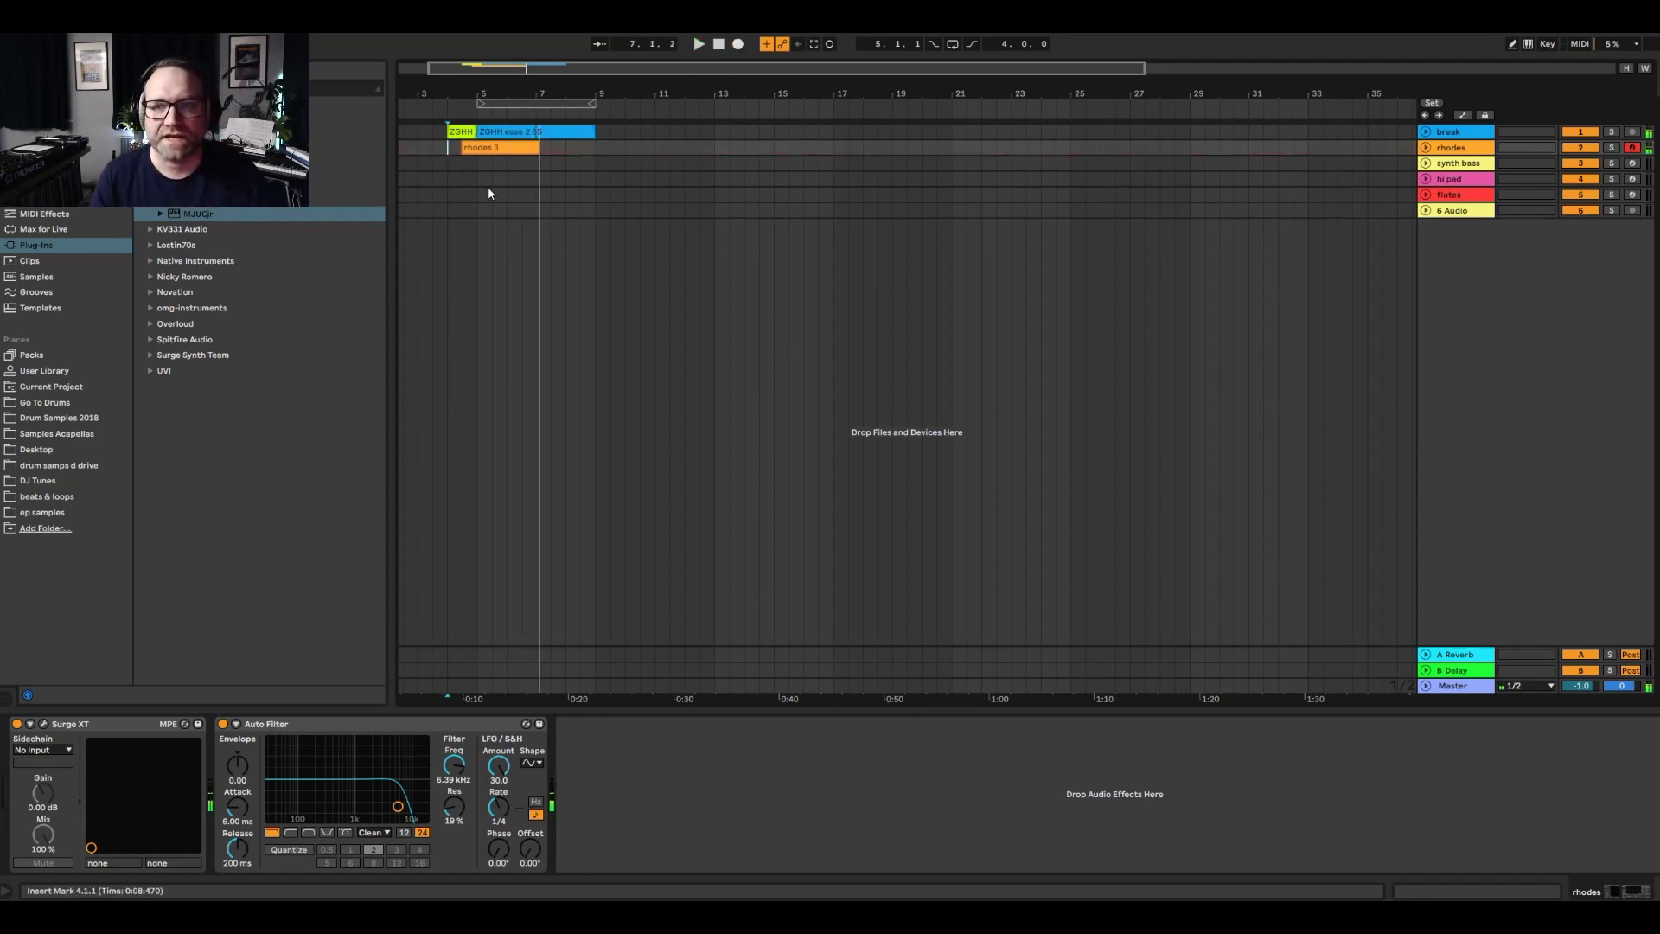
- Open rhodes 3 in the note editor, select all notes and apply Legato to join the chords
left_click_drag(540, 149, 535, 148)
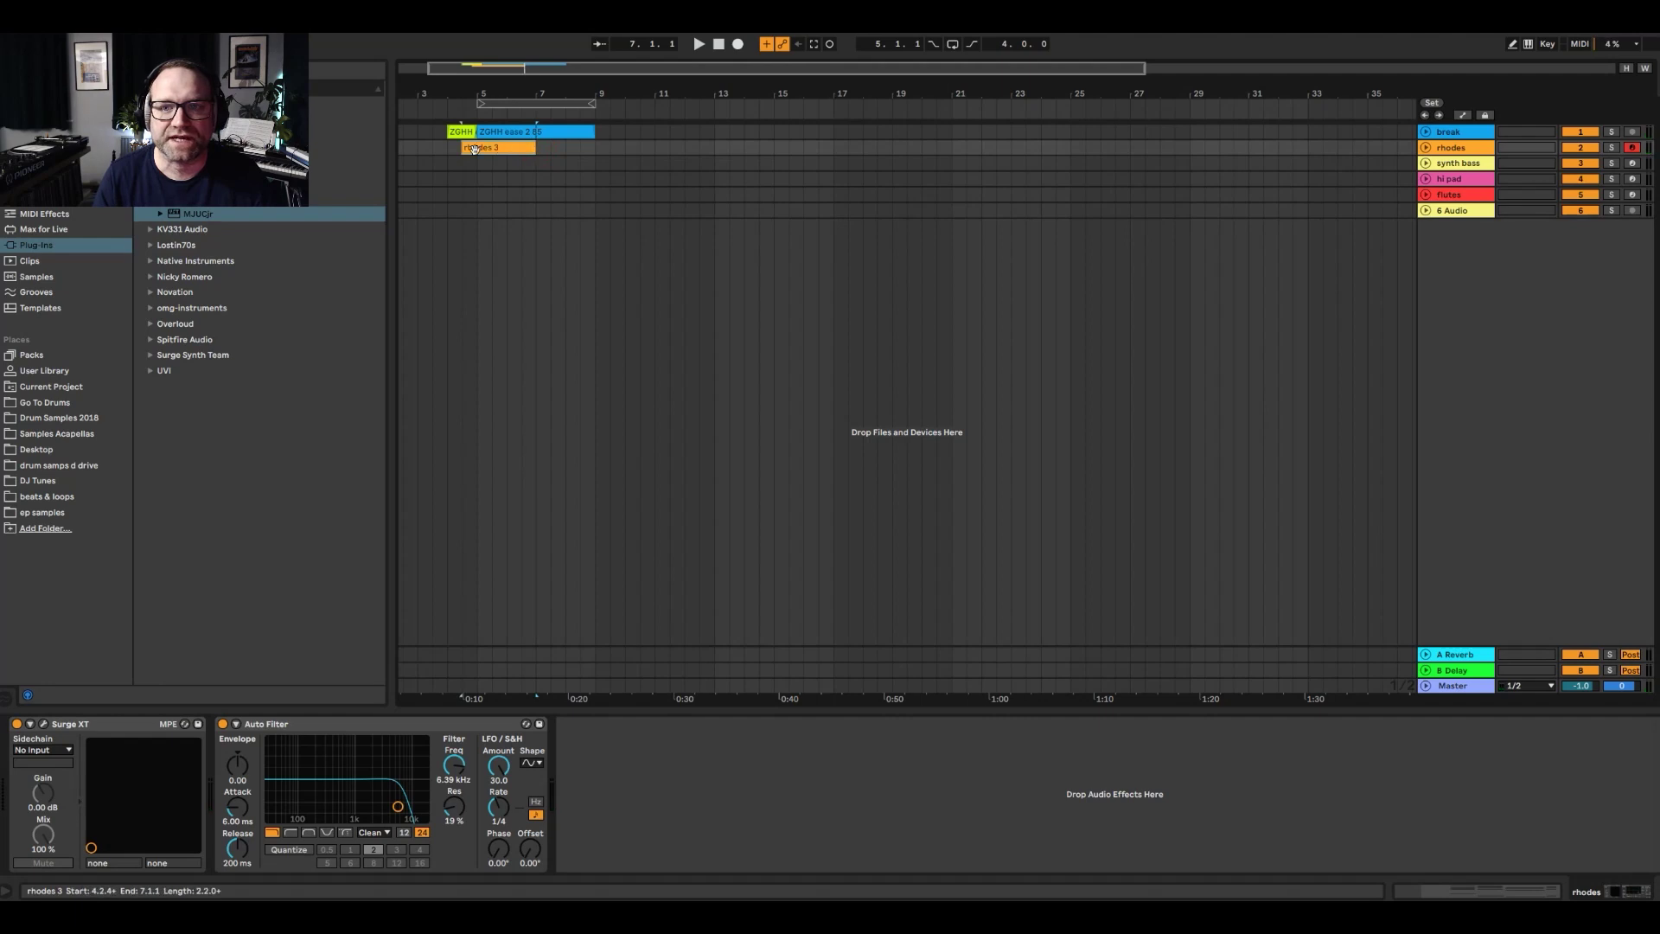
double_click(514, 148)
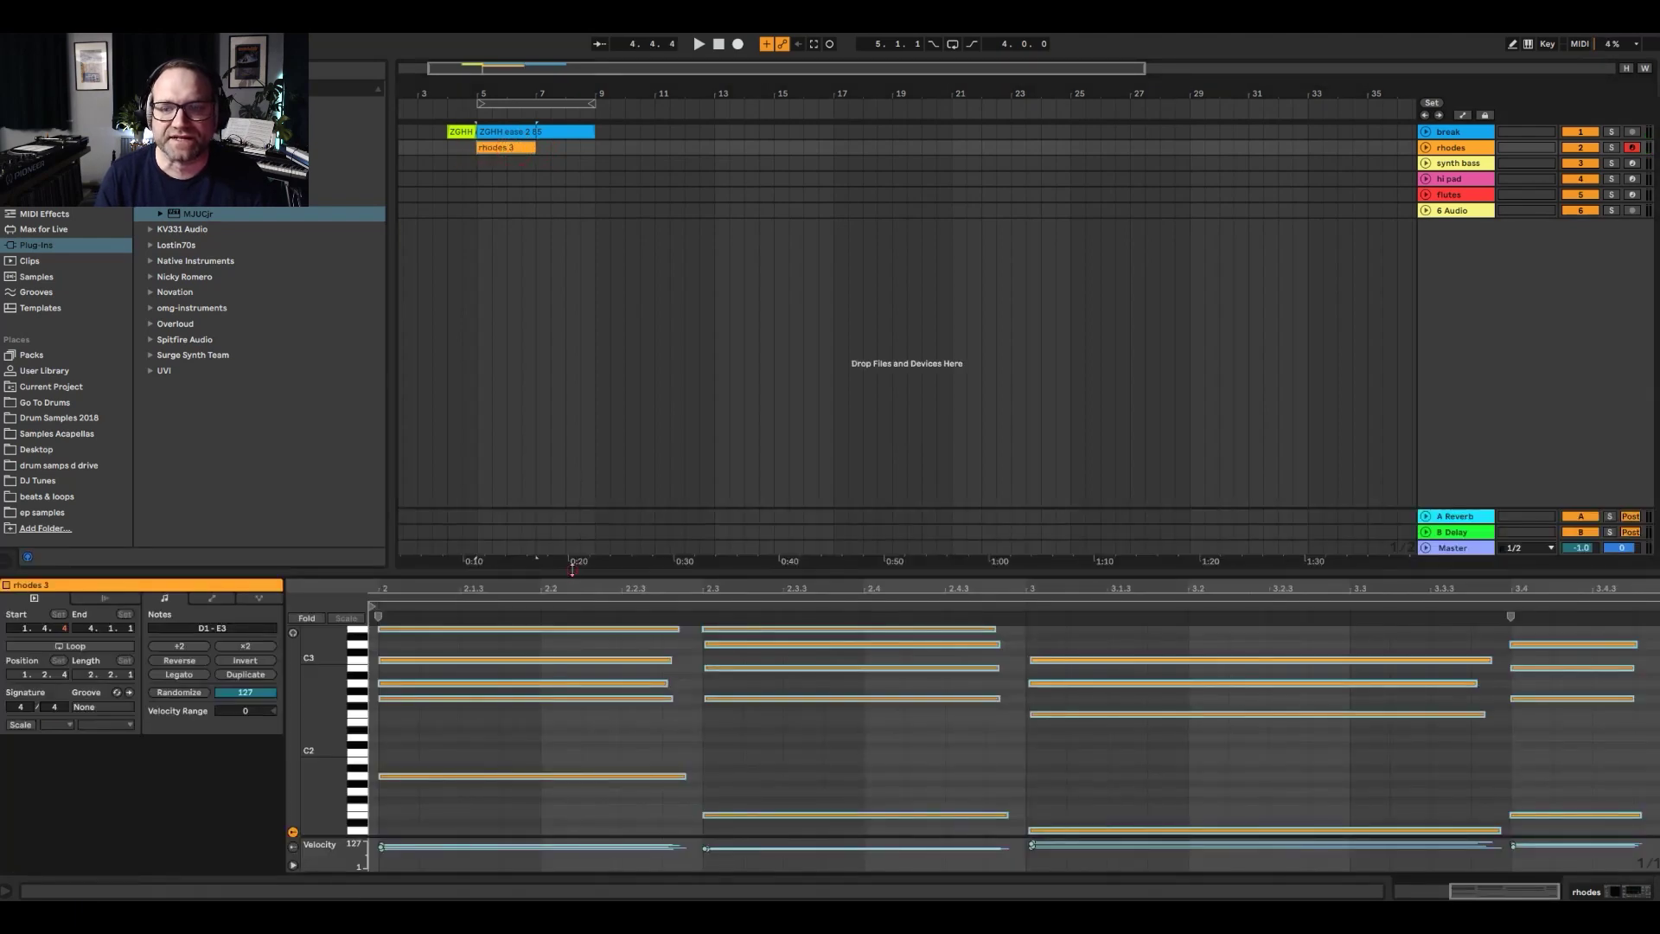
left_click_drag(571, 569, 572, 207)
left_click_drag(338, 584, 372, 584)
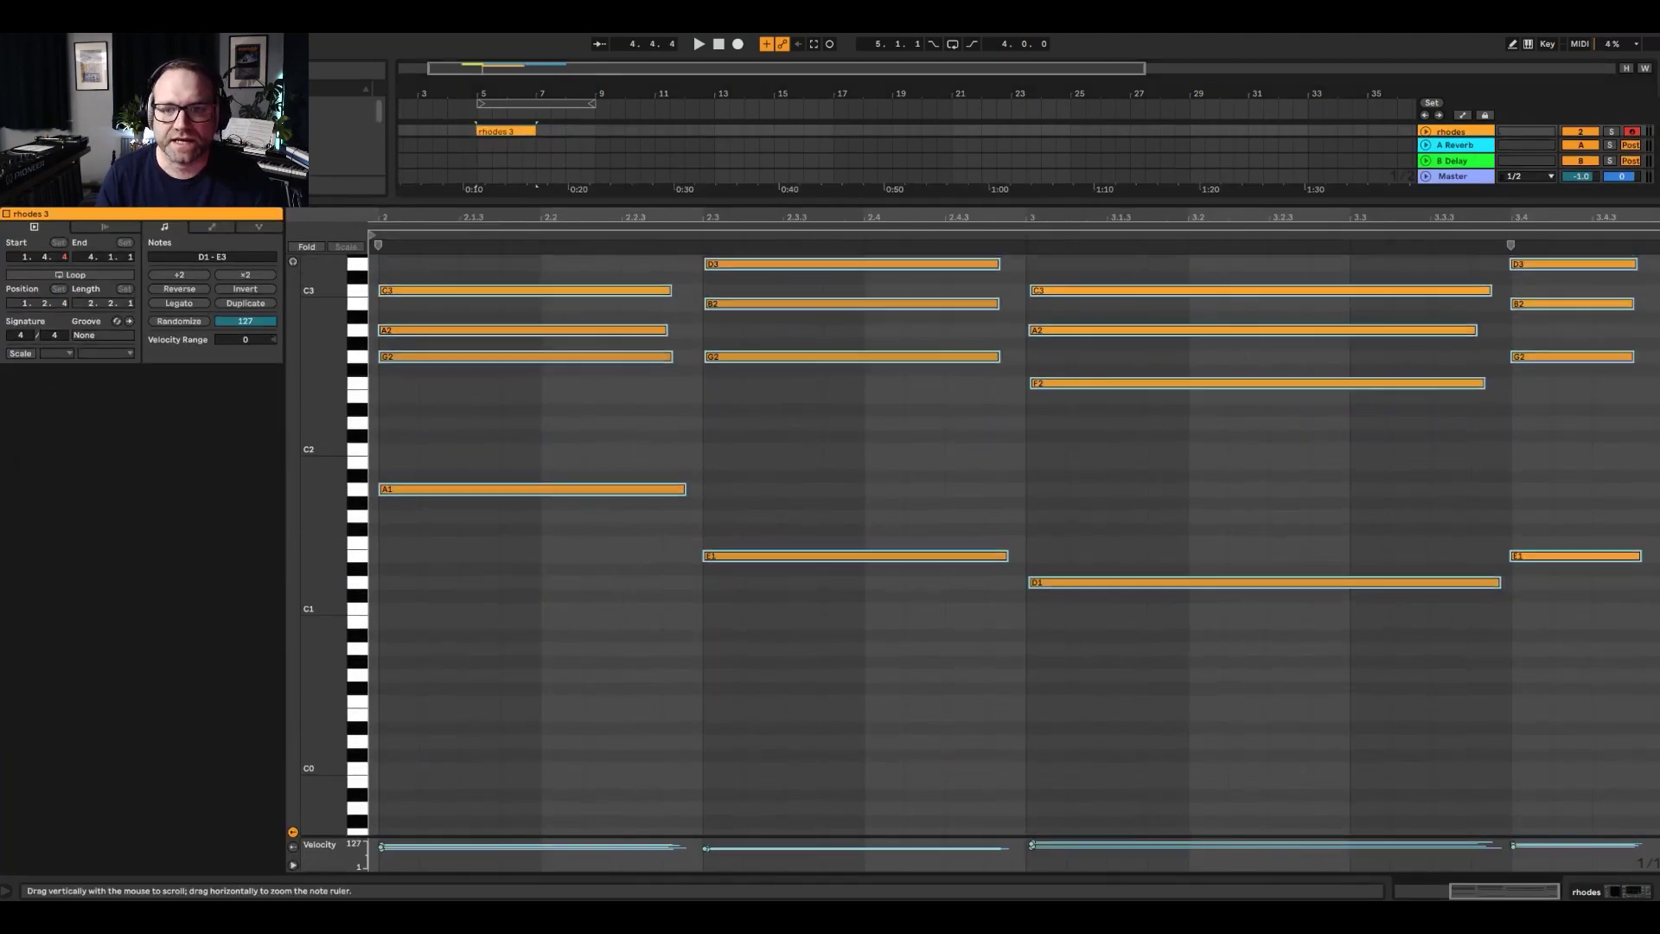
scroll(372, 560, "up", 3)
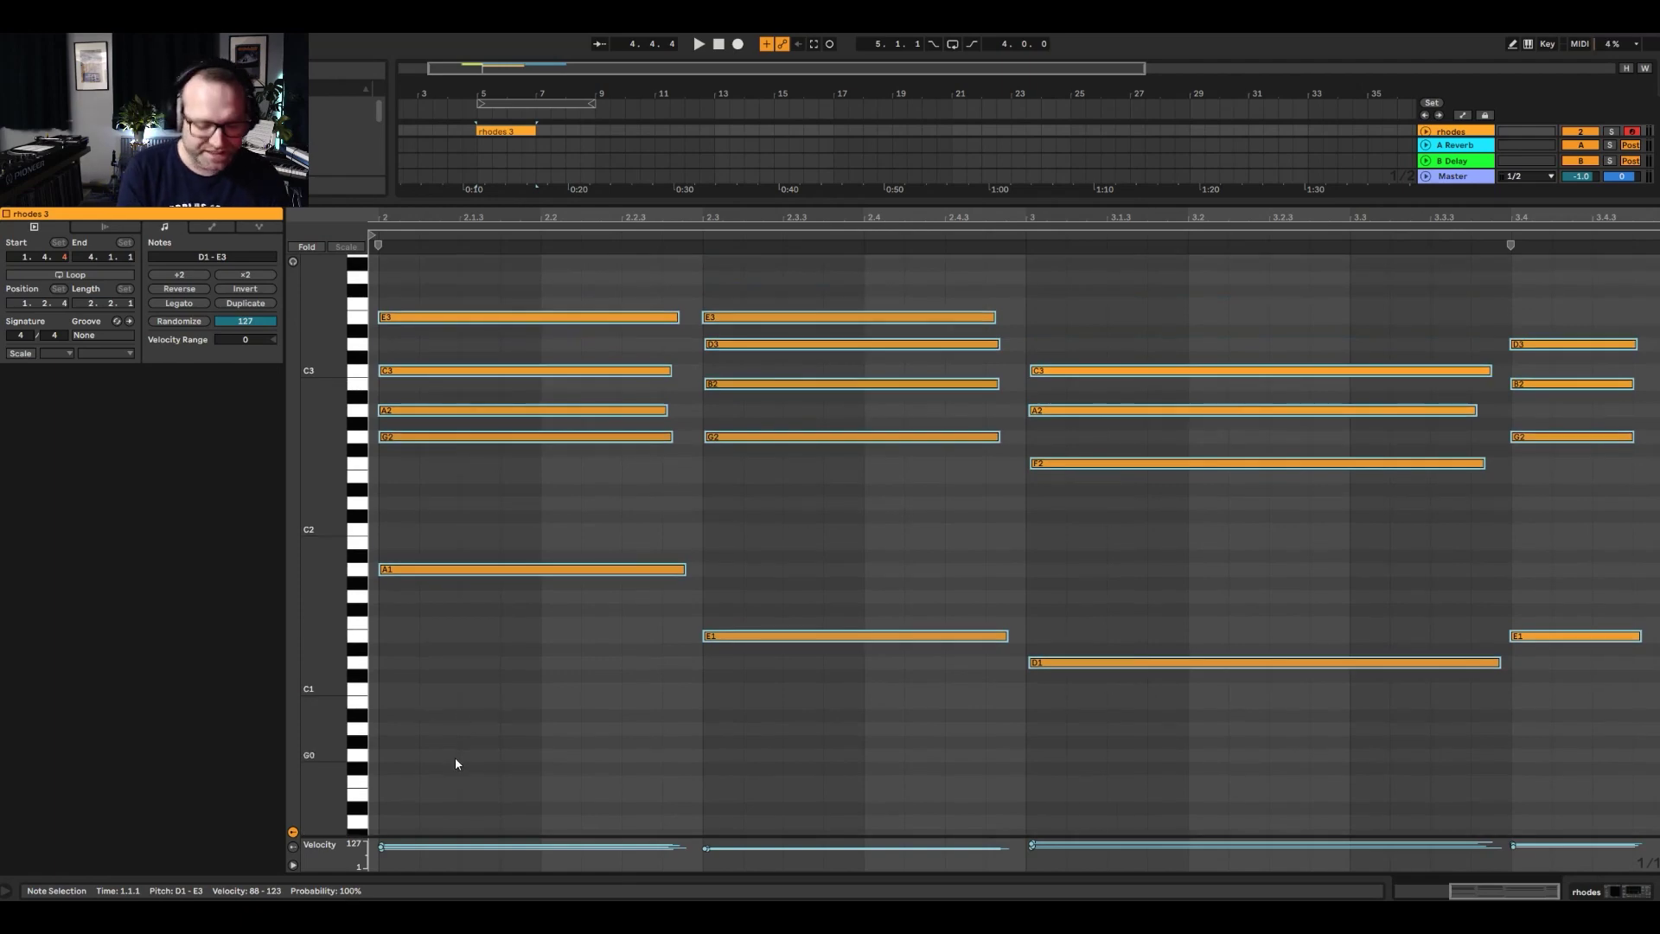
key("ctrl+a")
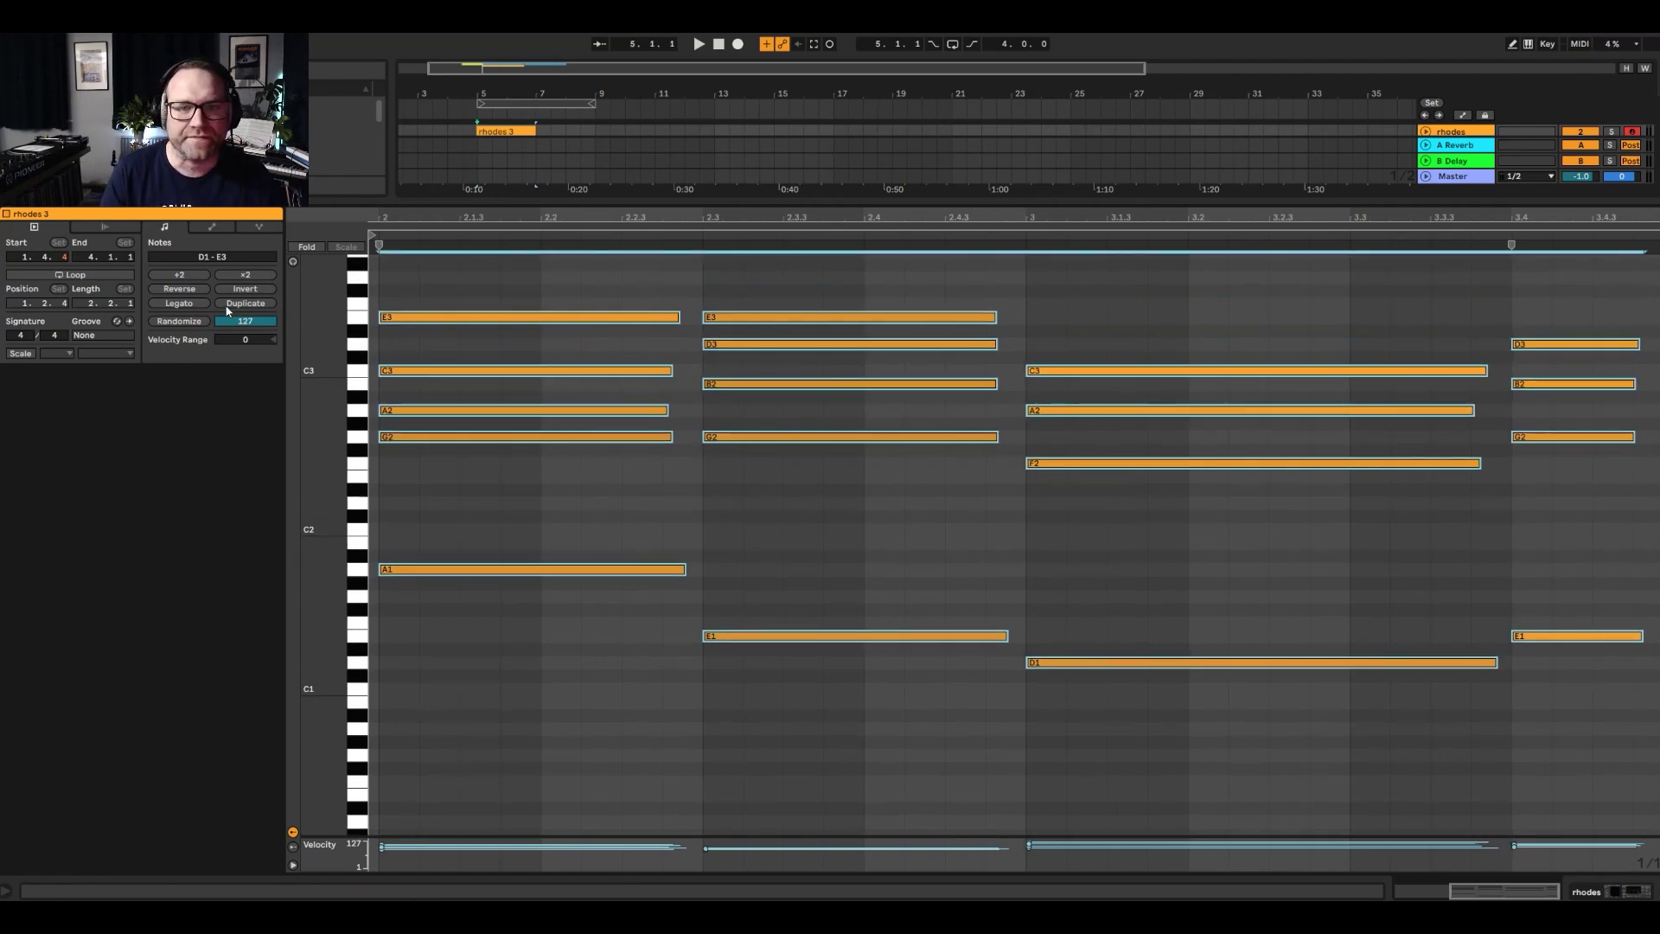
left_click(198, 306)
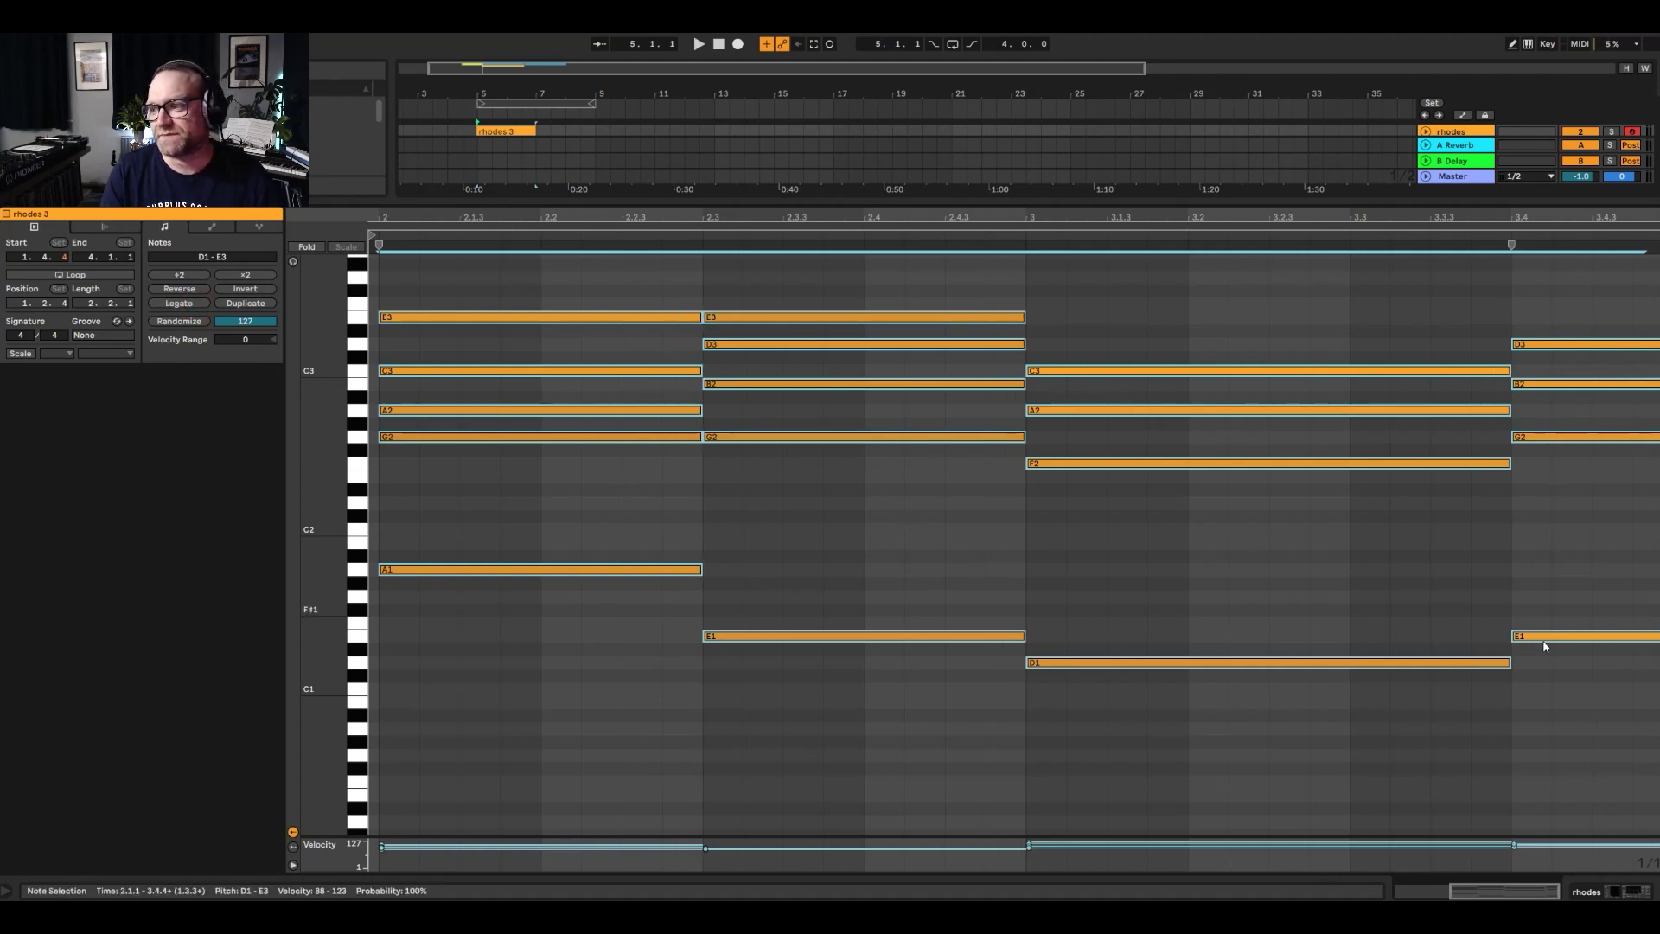
key("space")
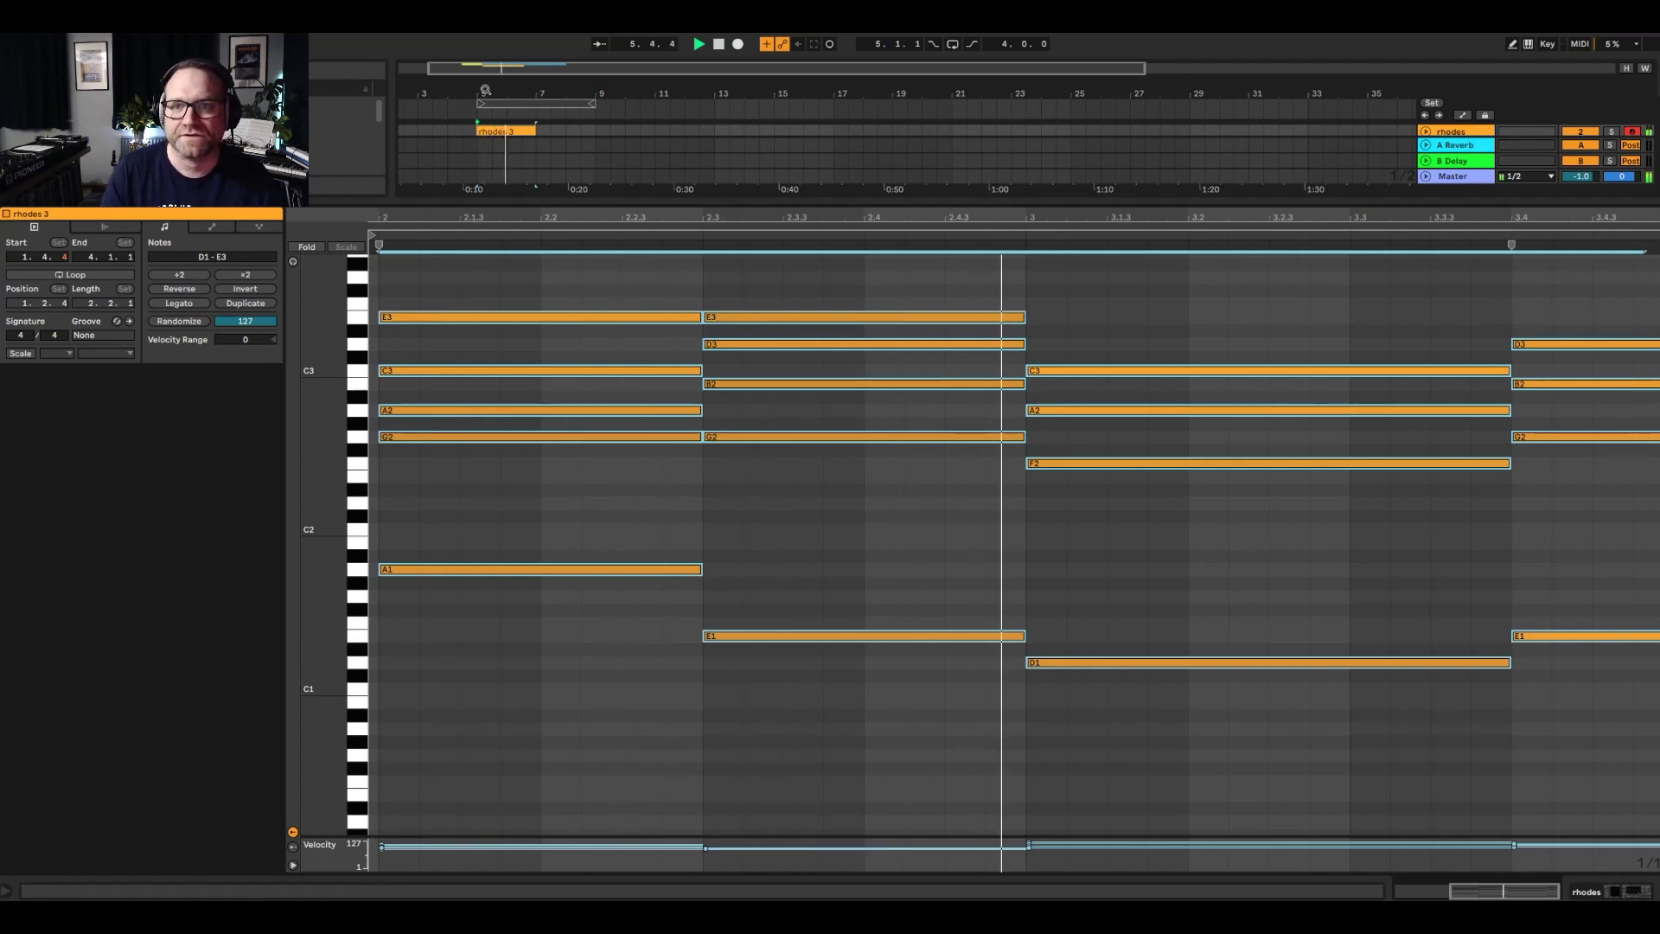
- Trim rhodes 3 to start at bar 5 and loop playback over bars 5–7
left_click(469, 132)
scroll(469, 132, "up", 5)
left_click_drag(469, 133, 468, 132)
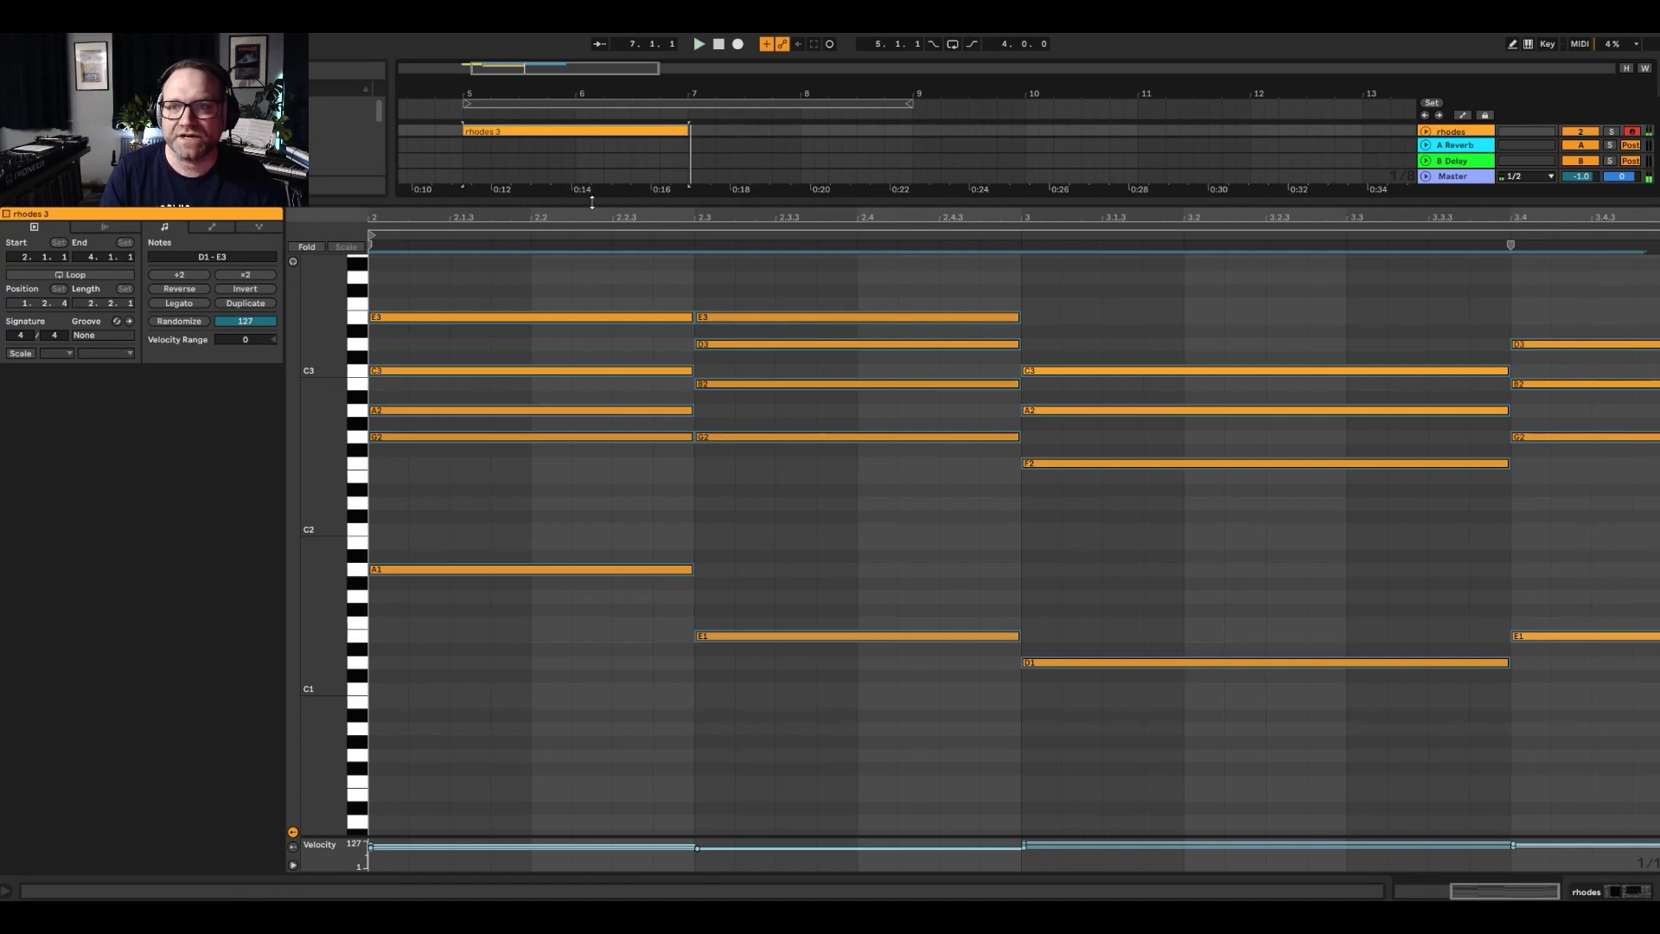
left_click_drag(592, 202, 593, 547)
right_click(624, 161)
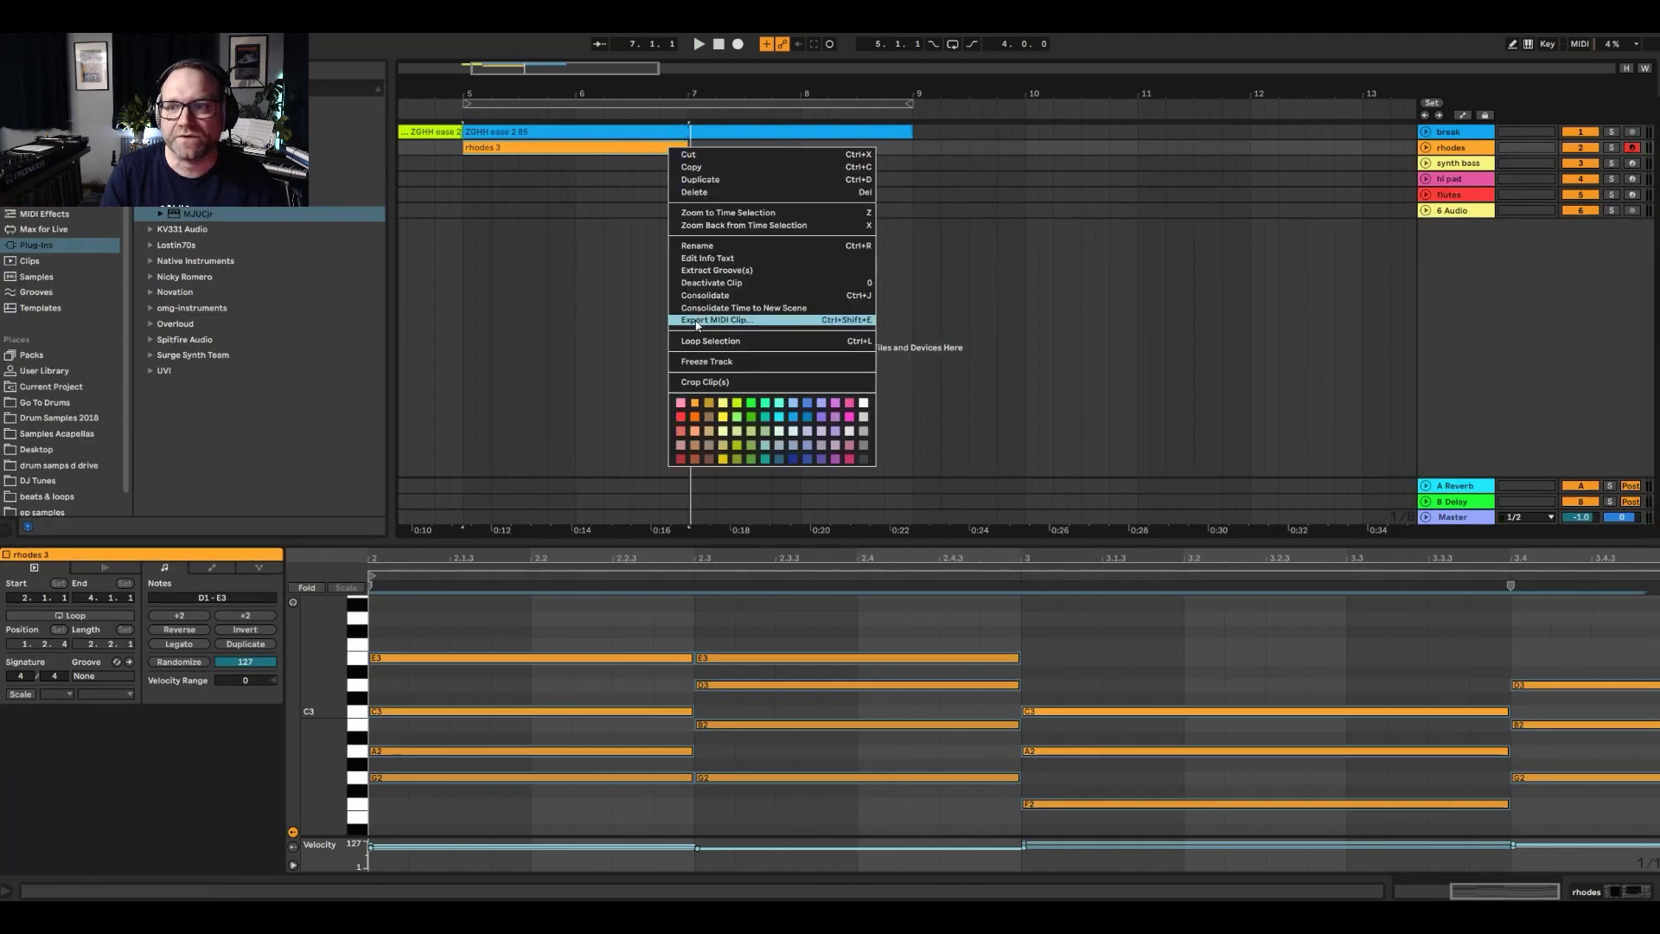
left_click(703, 343)
key("space")
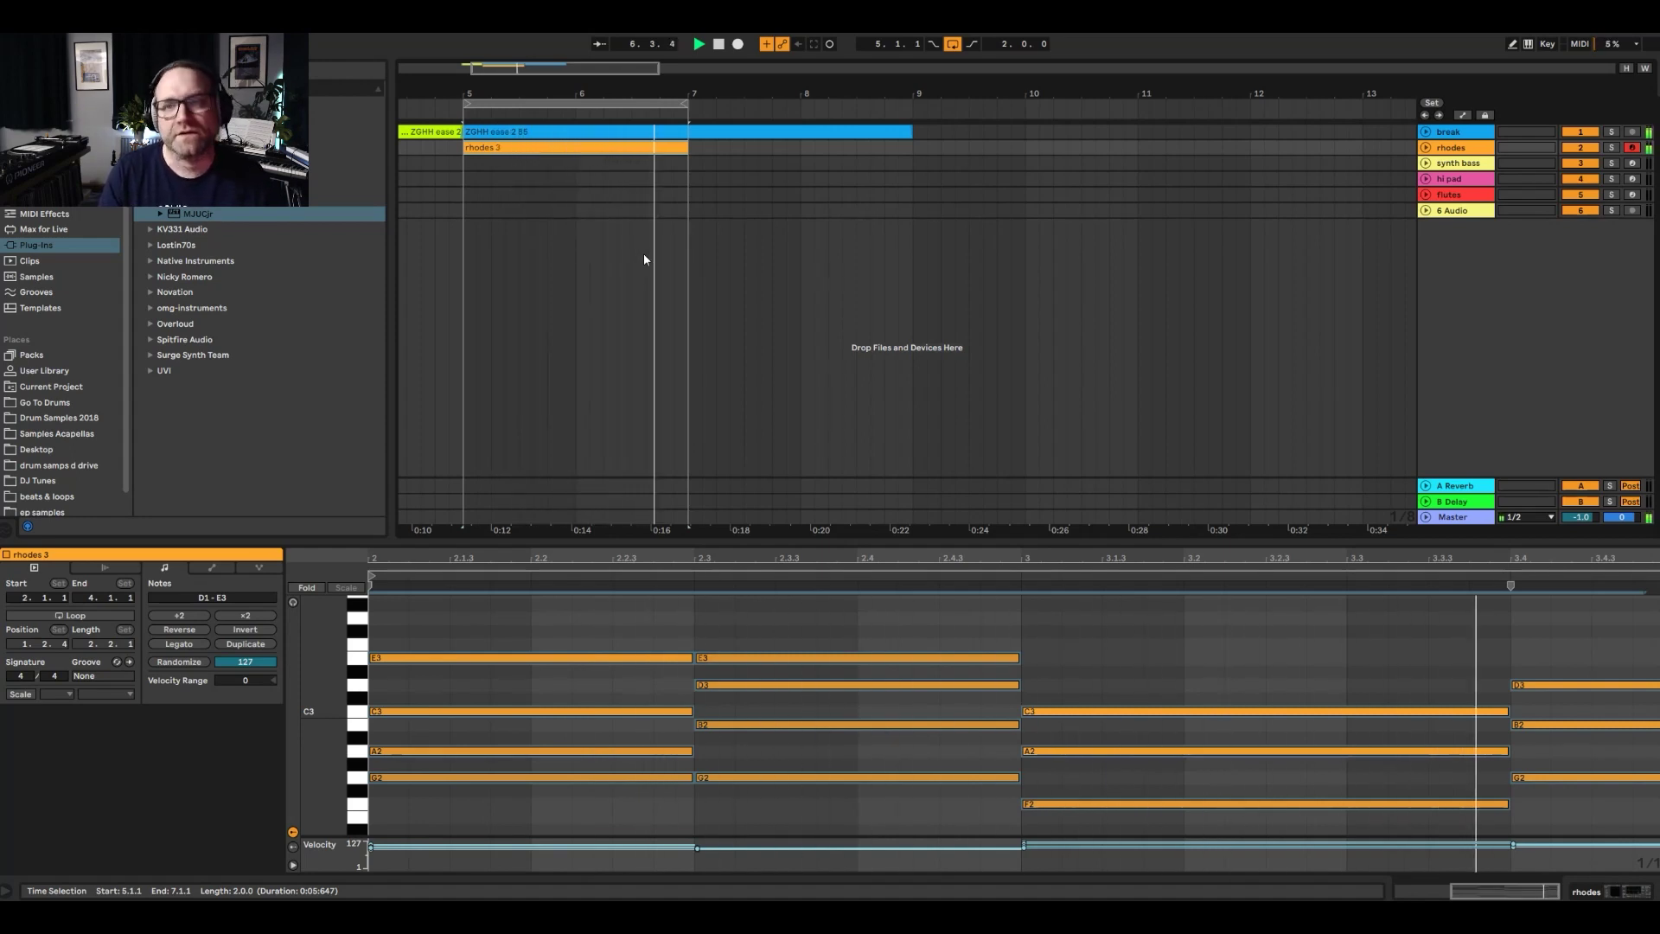
key("space")
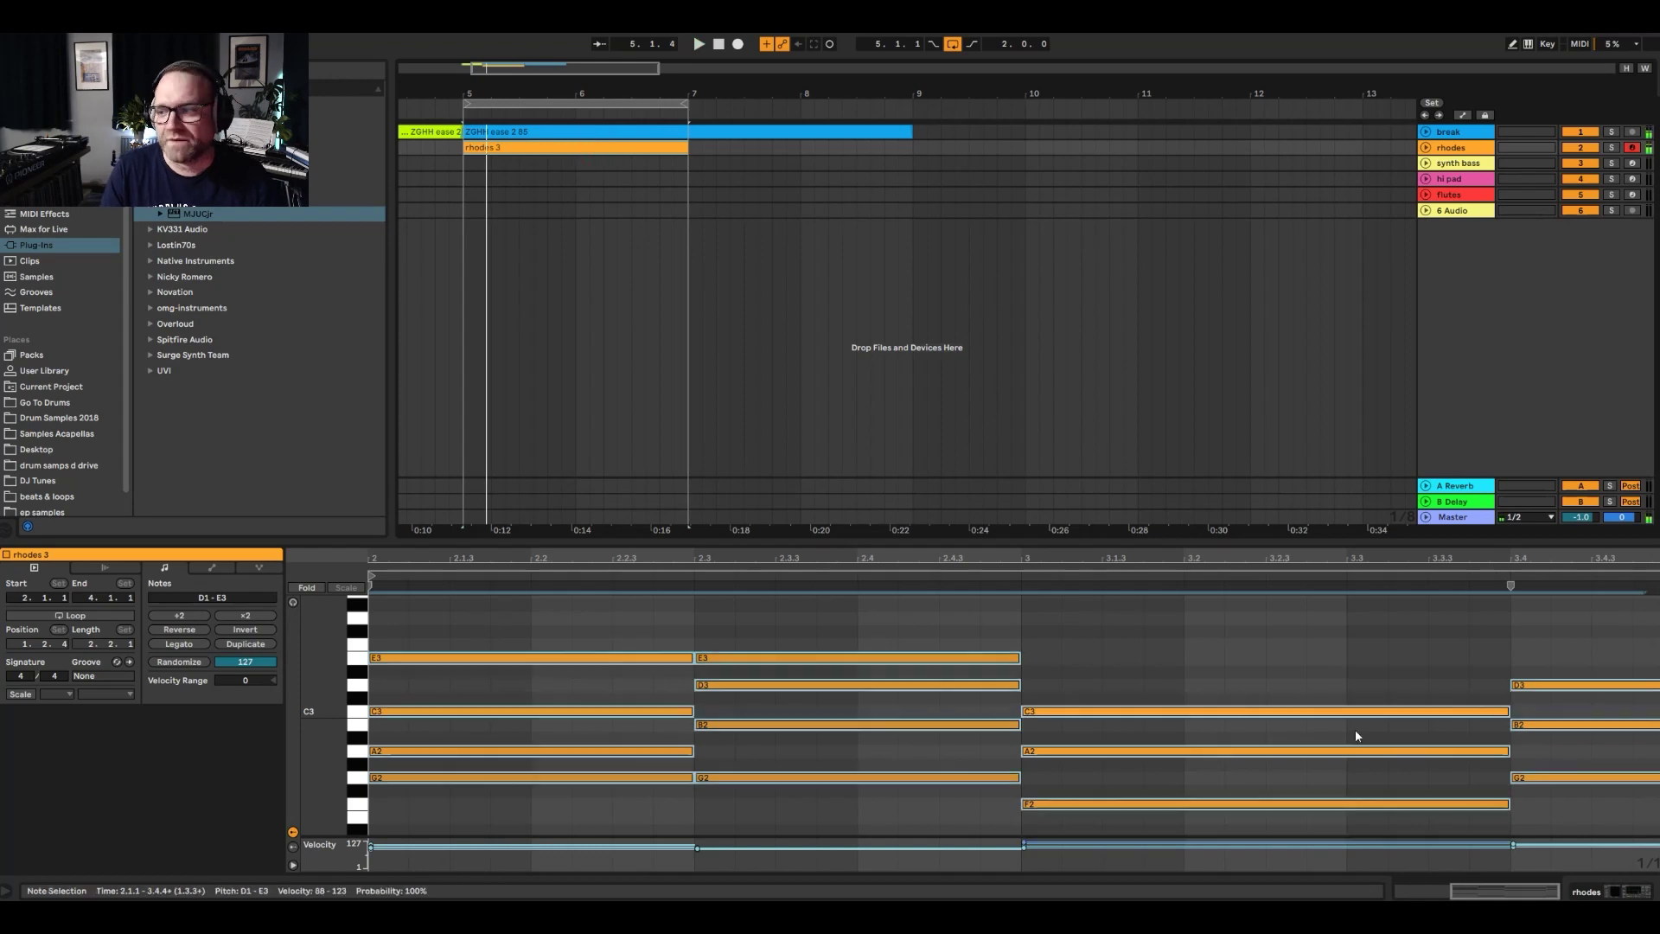
- Add a second Auto Filter to rhodes with tempo-synced LFO at 3/16, then select synth bass
left_click(1613, 891)
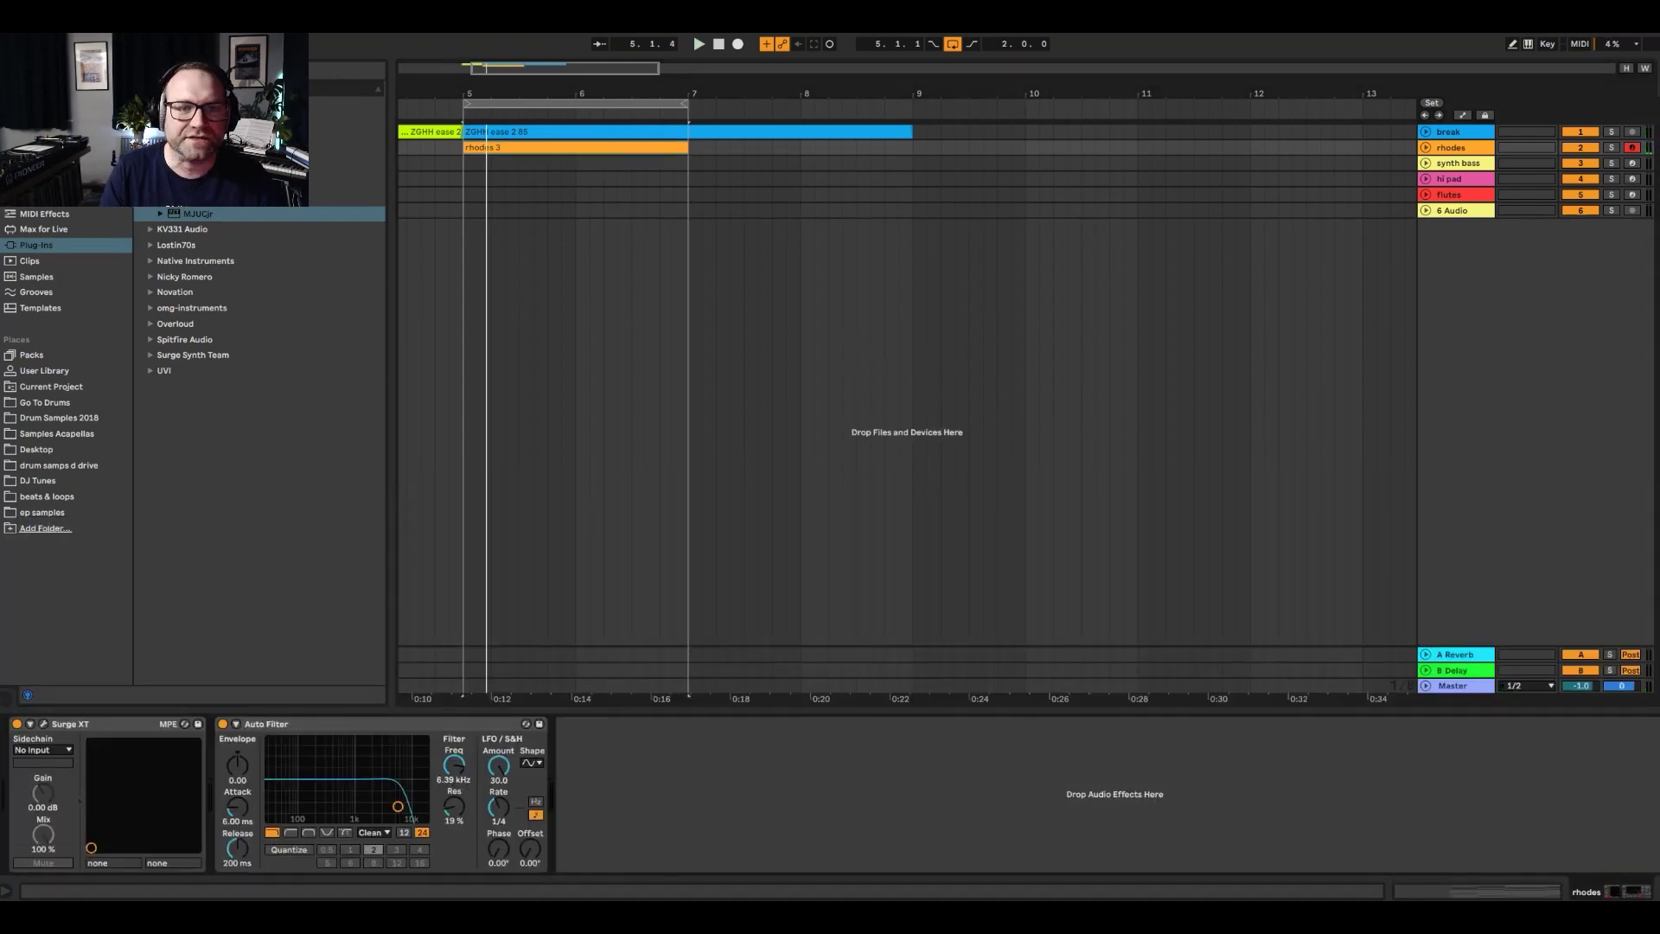
key("q")
double_click(345, 166)
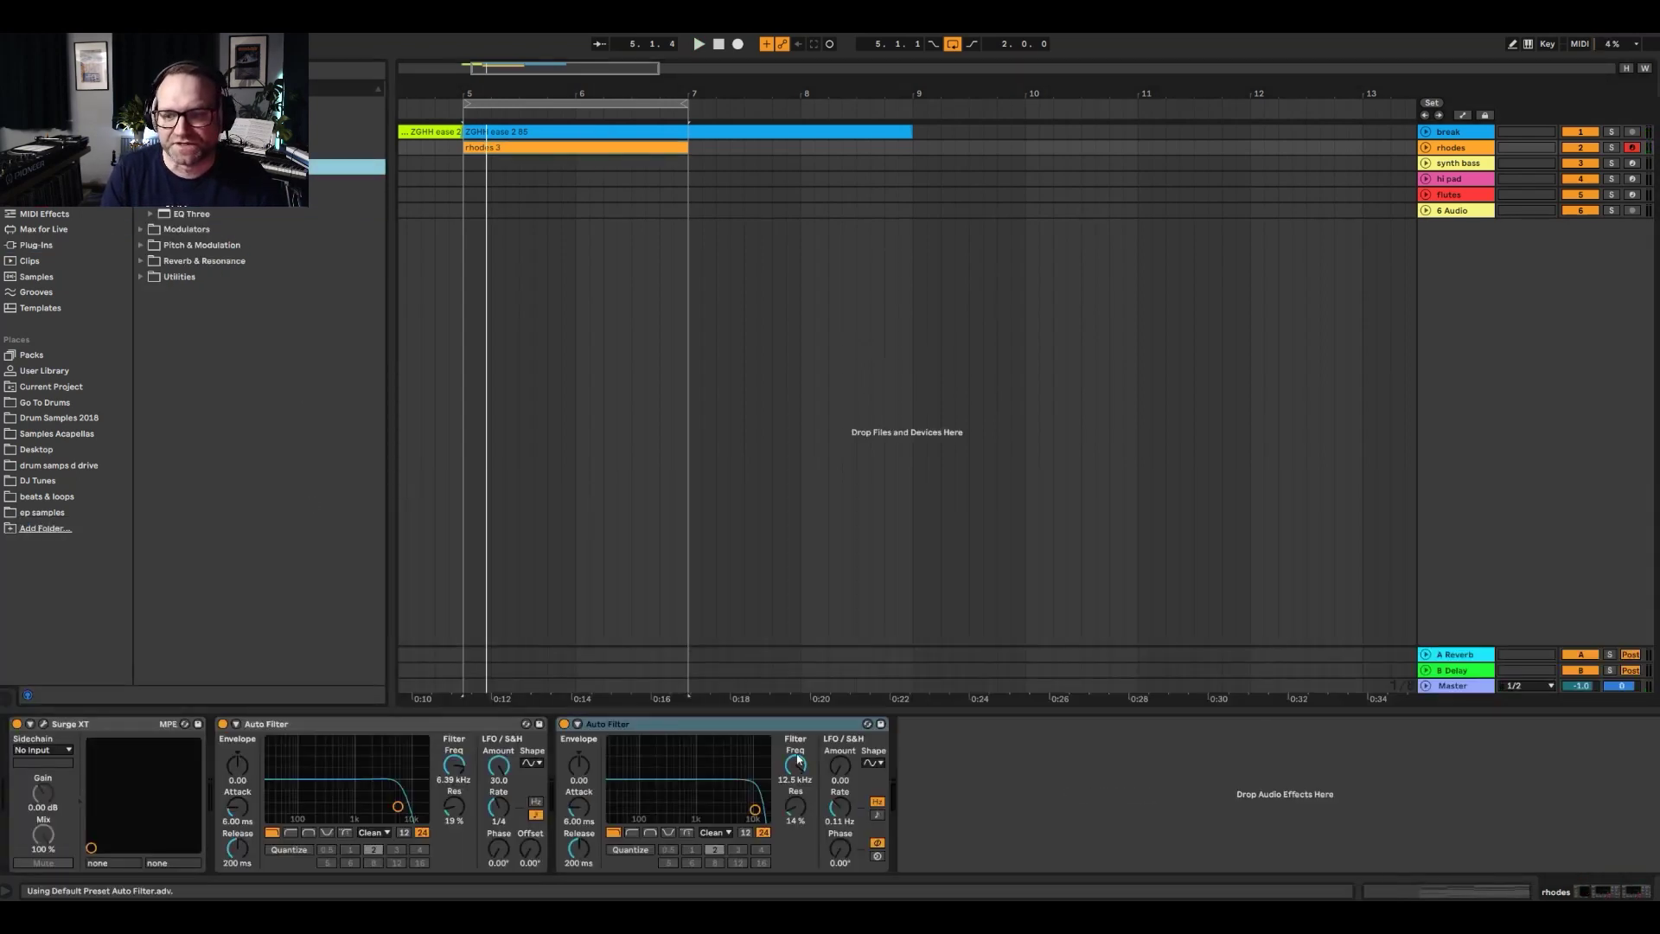
left_click(839, 764)
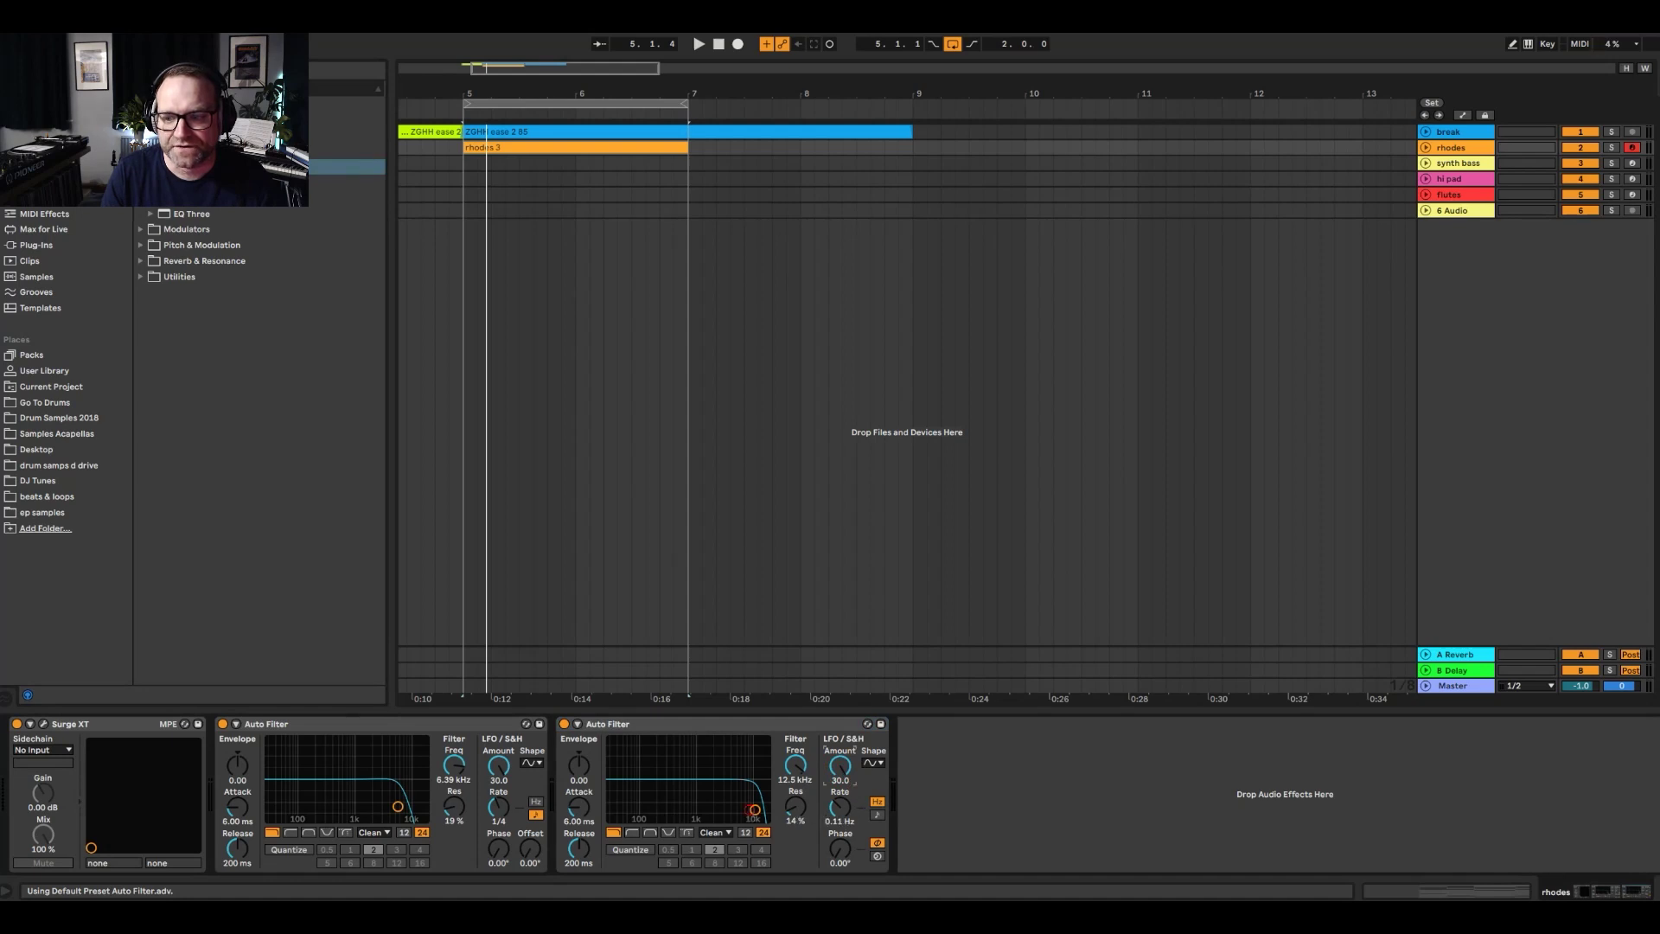
key("space")
left_click(876, 814)
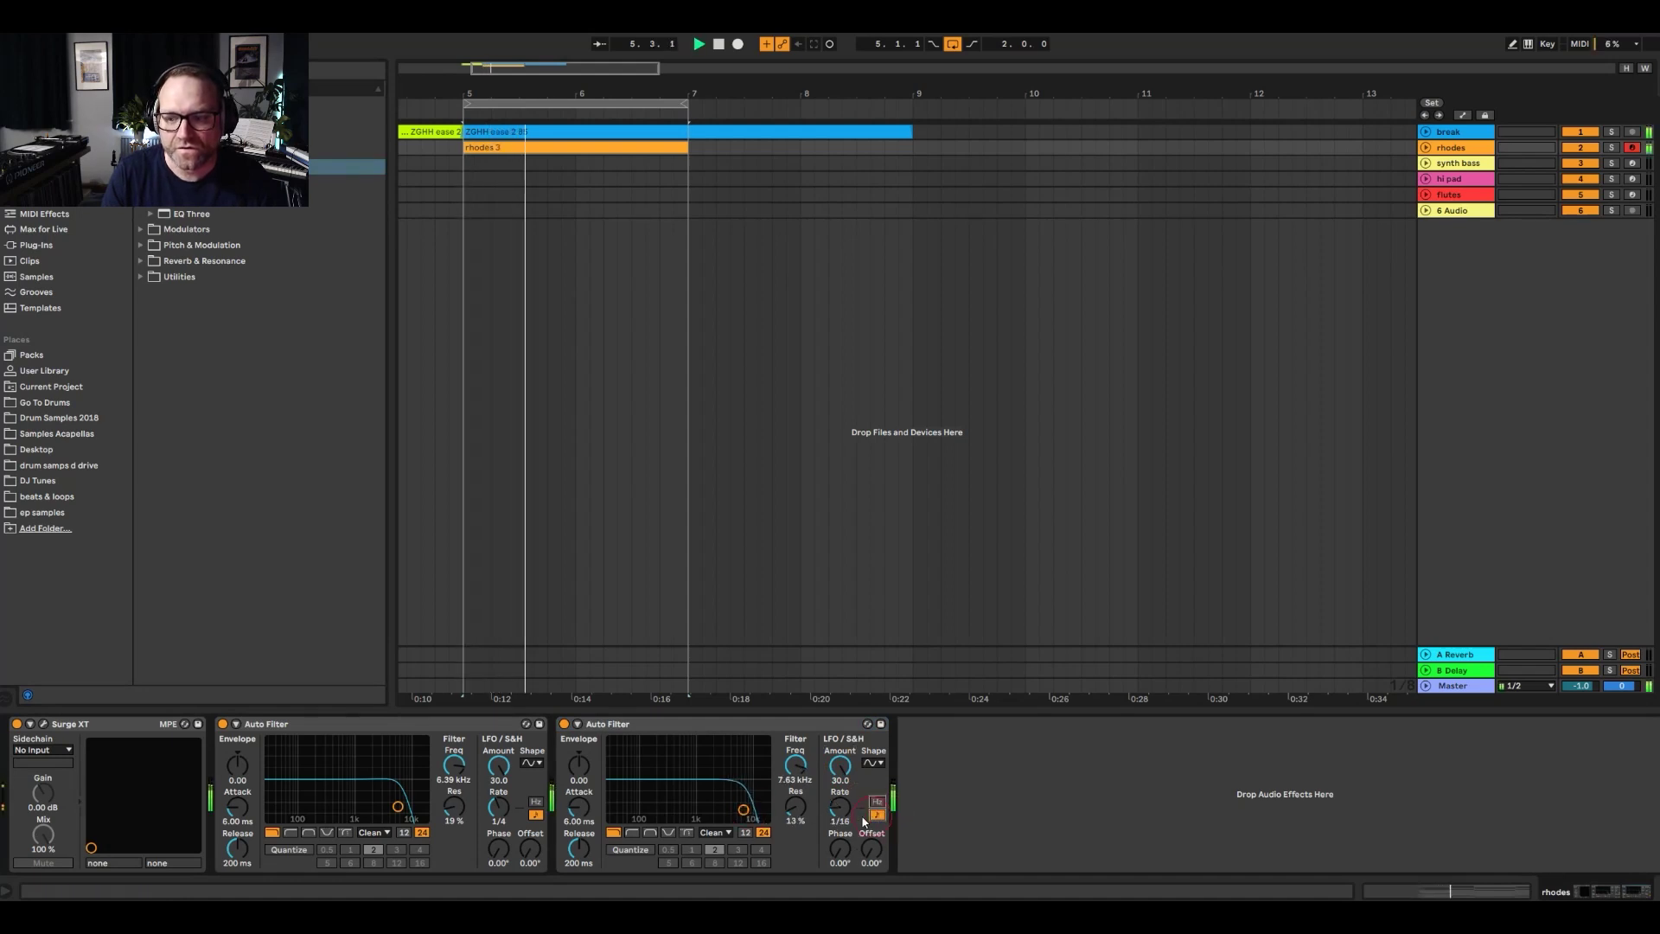
left_click_drag(839, 812, 737, 813)
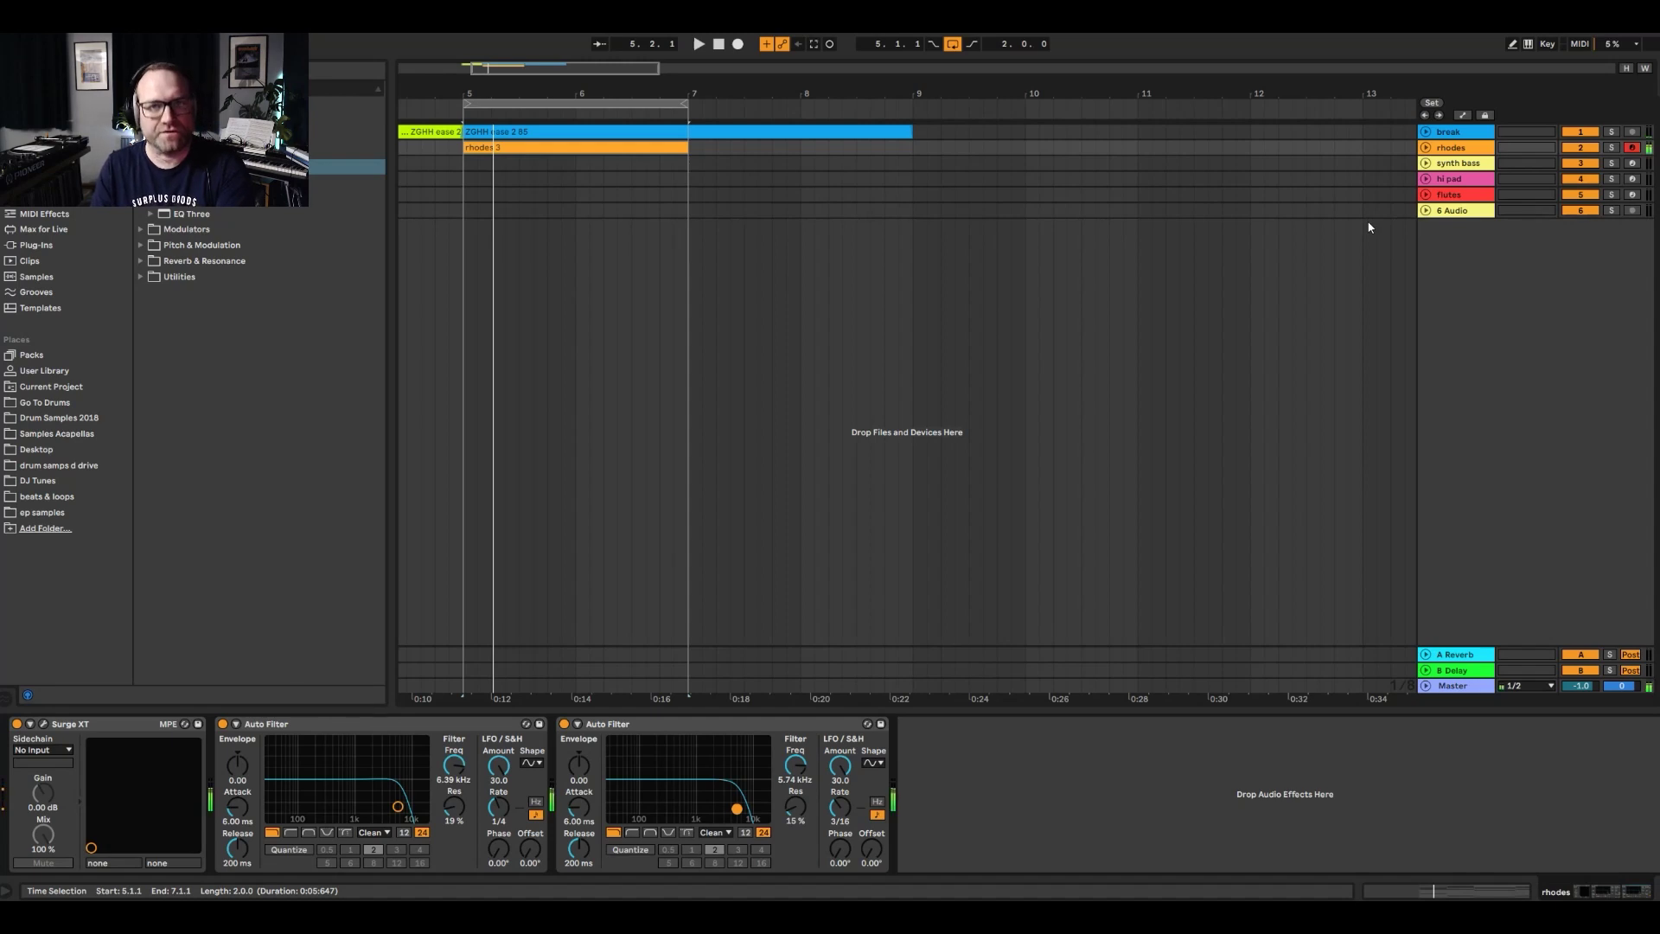
left_click(463, 164)
key("space")
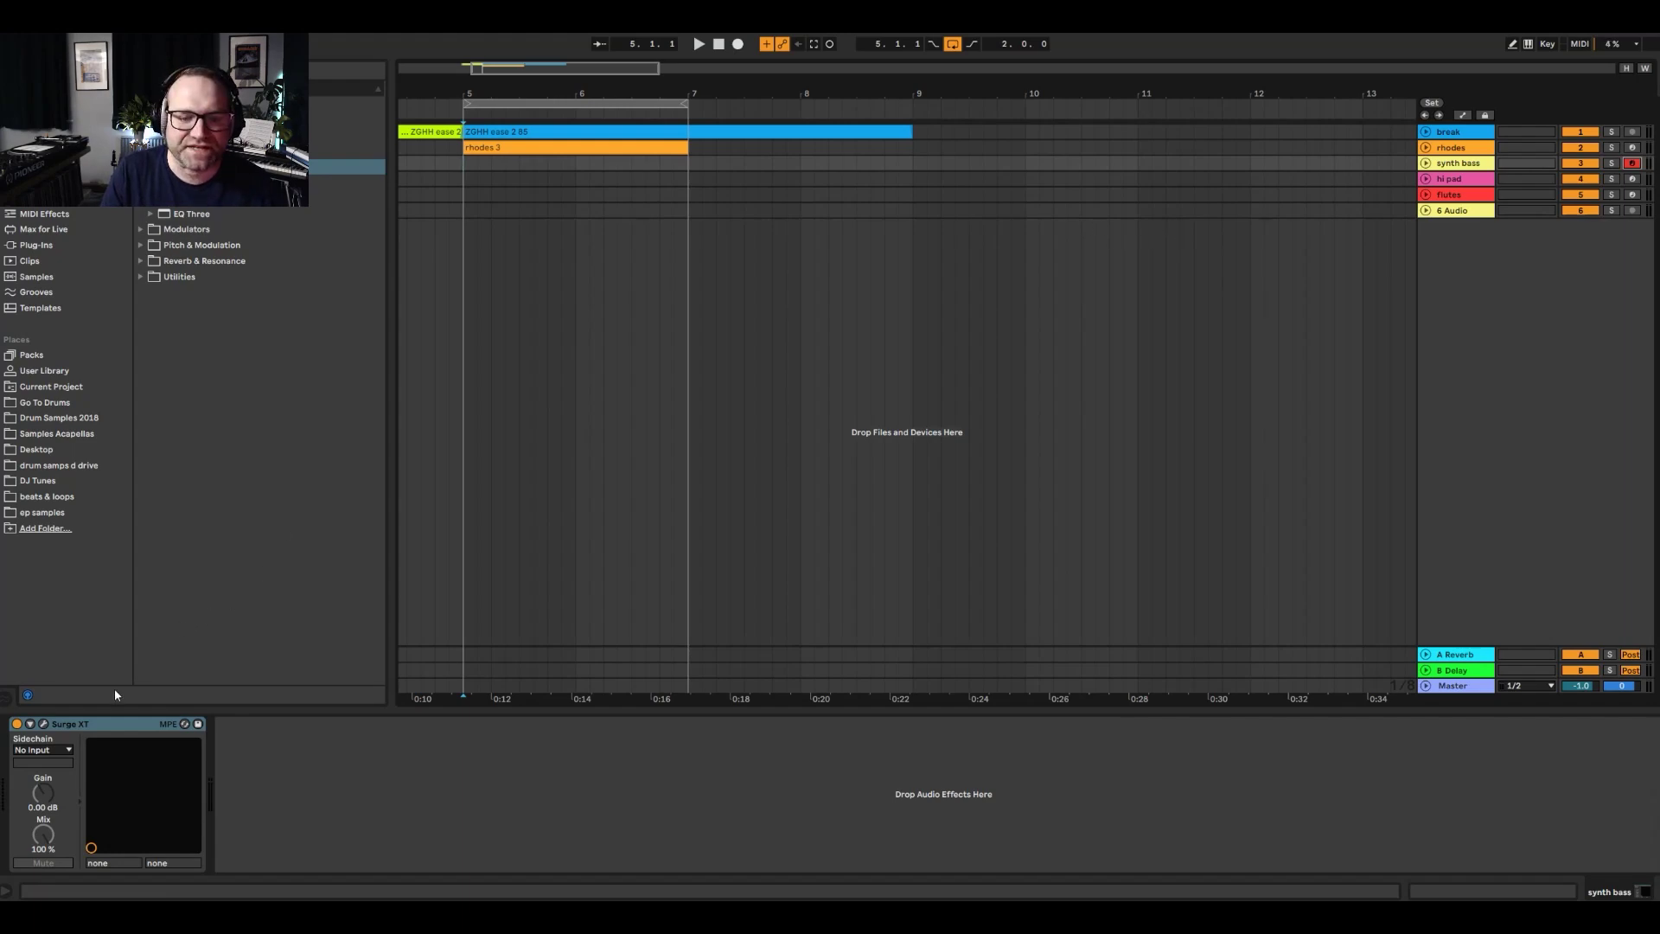
left_click(43, 723)
left_click(588, 184)
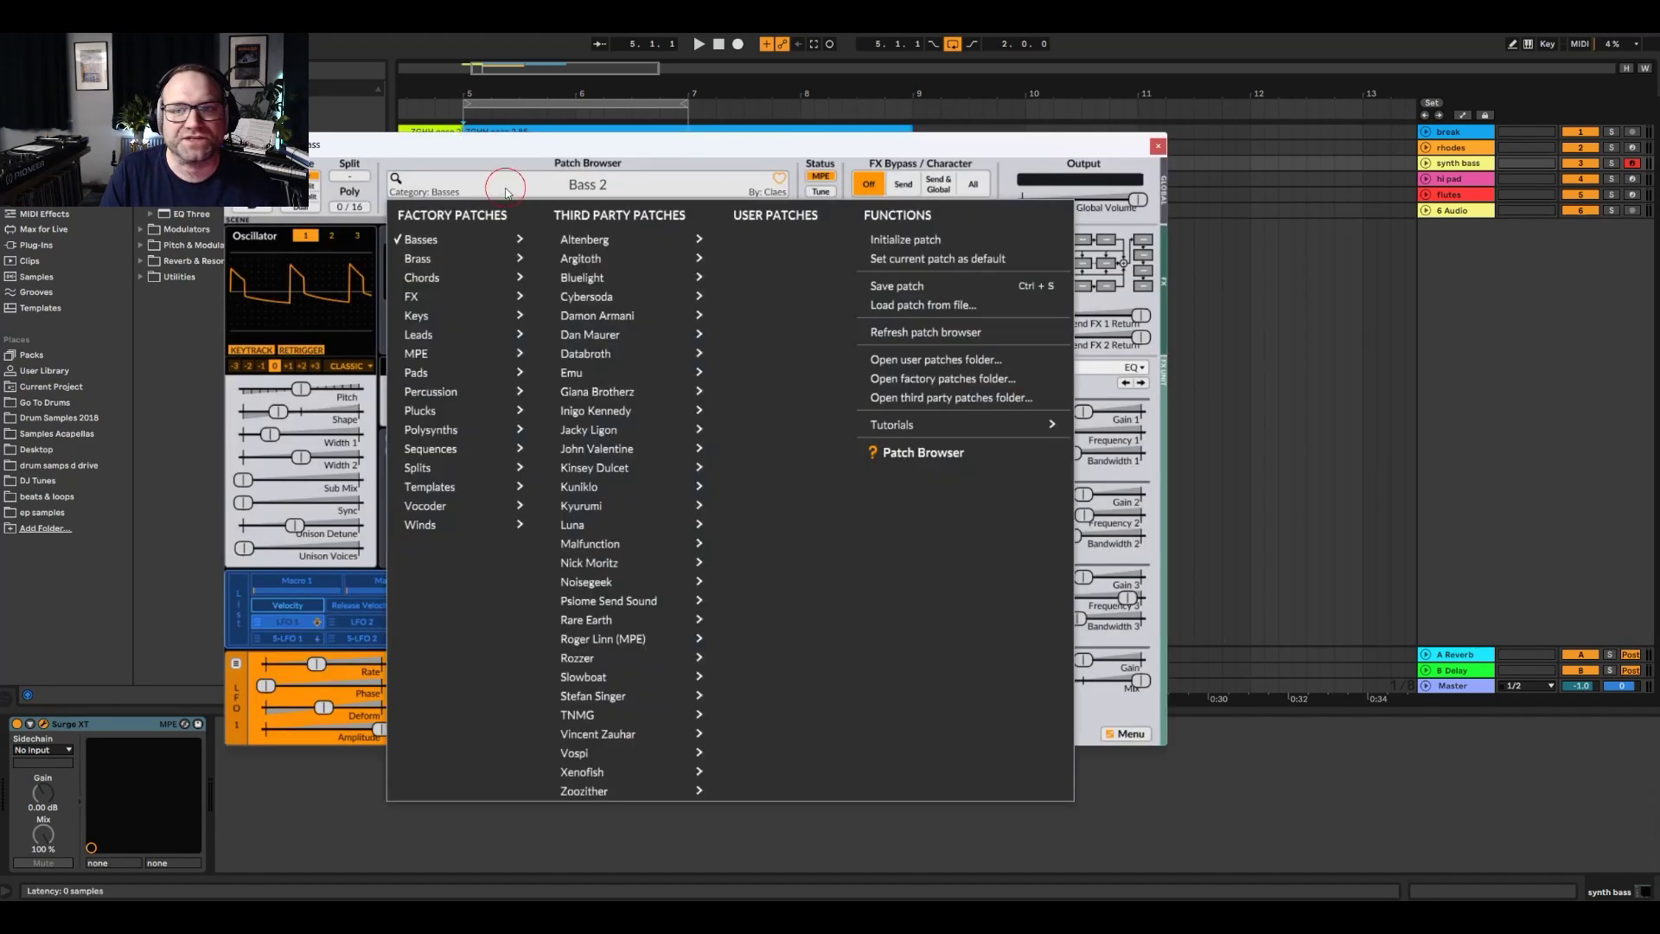
left_click(1150, 149)
left_click(1155, 145)
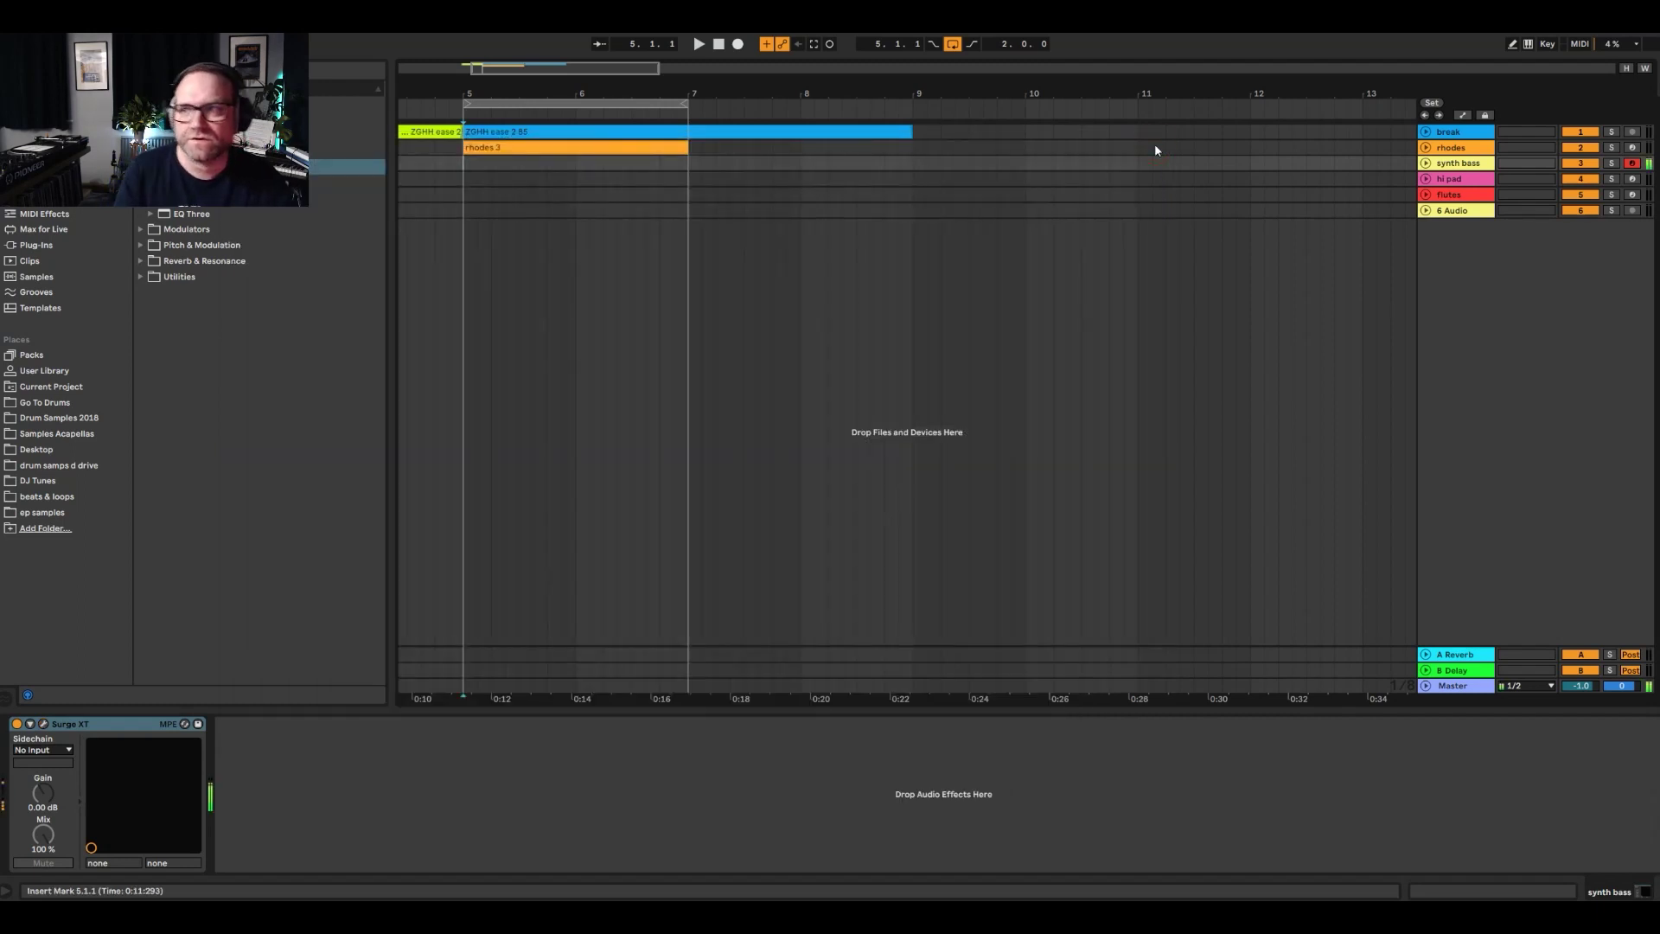
left_click(421, 163)
- Turn Loop off, record a synth bass 4 clip, and trim its start to bar 5
key("space")
key("space")
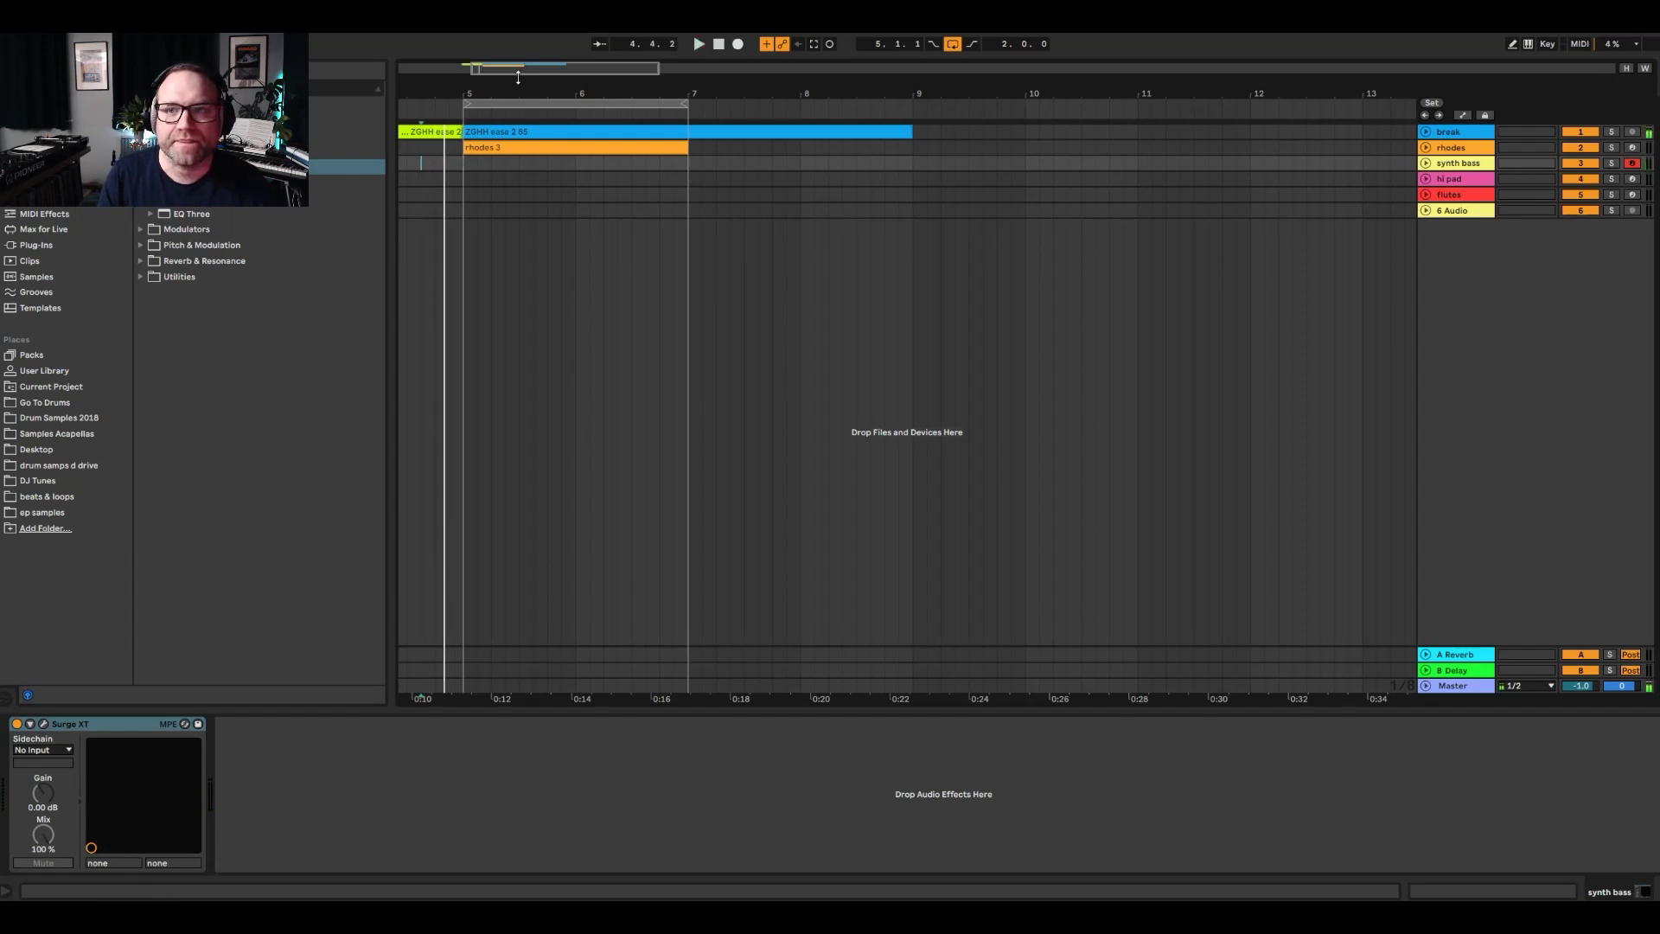
scroll(597, 158, "left", 5)
left_click(594, 162)
key("space")
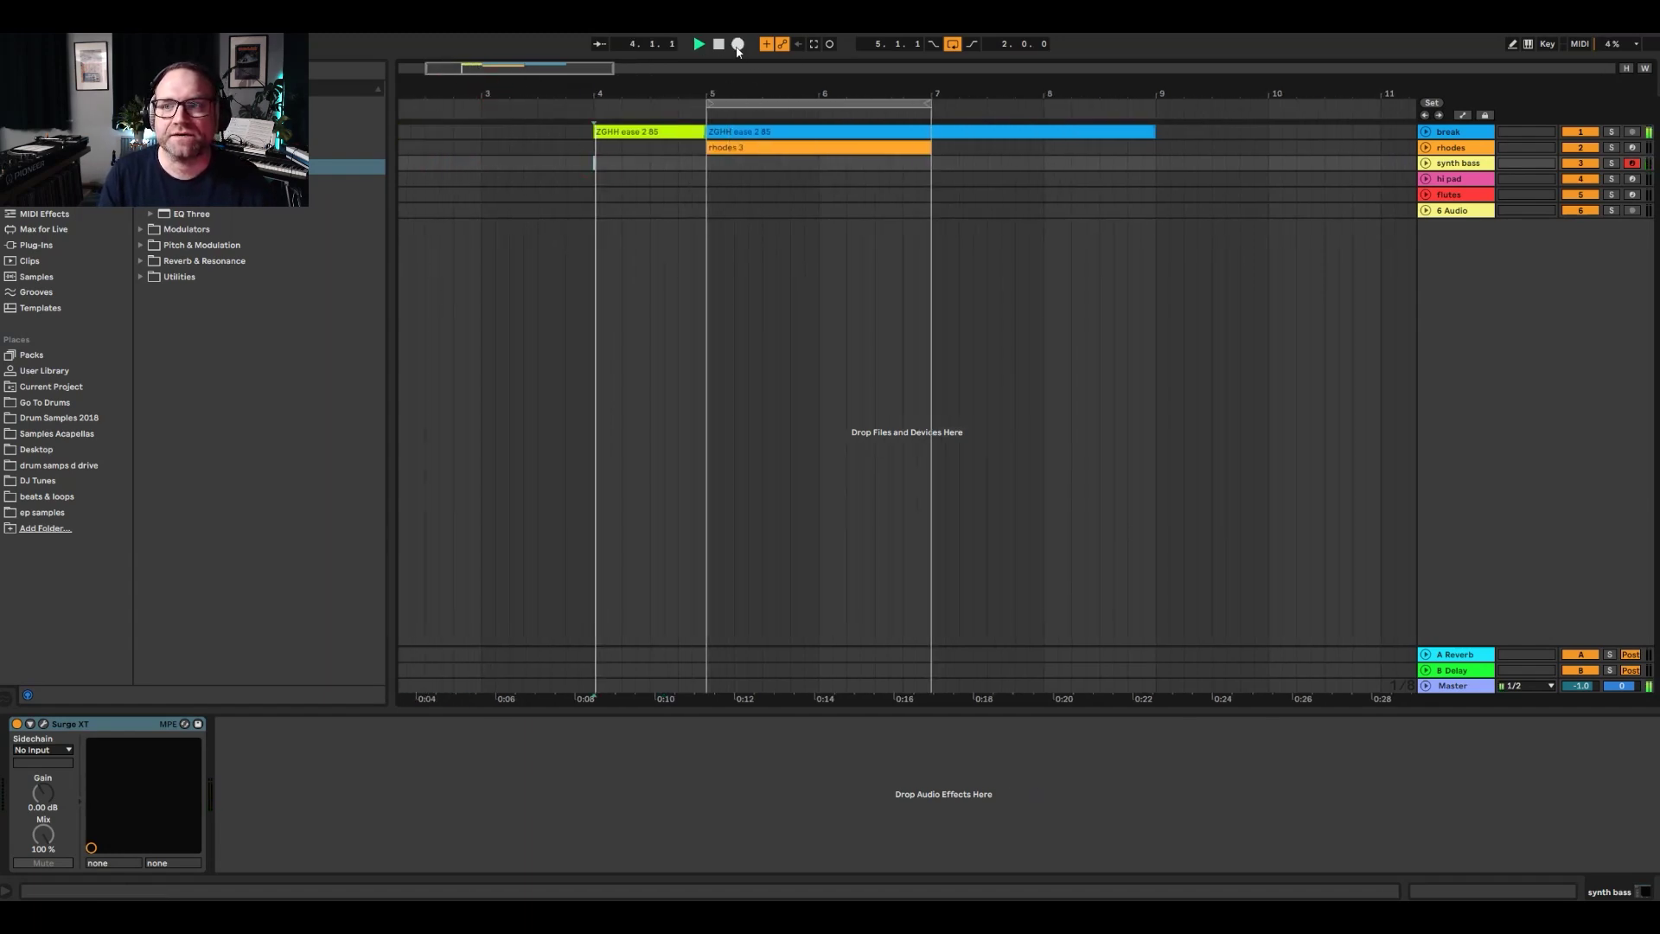
left_click(737, 44)
left_click(952, 44)
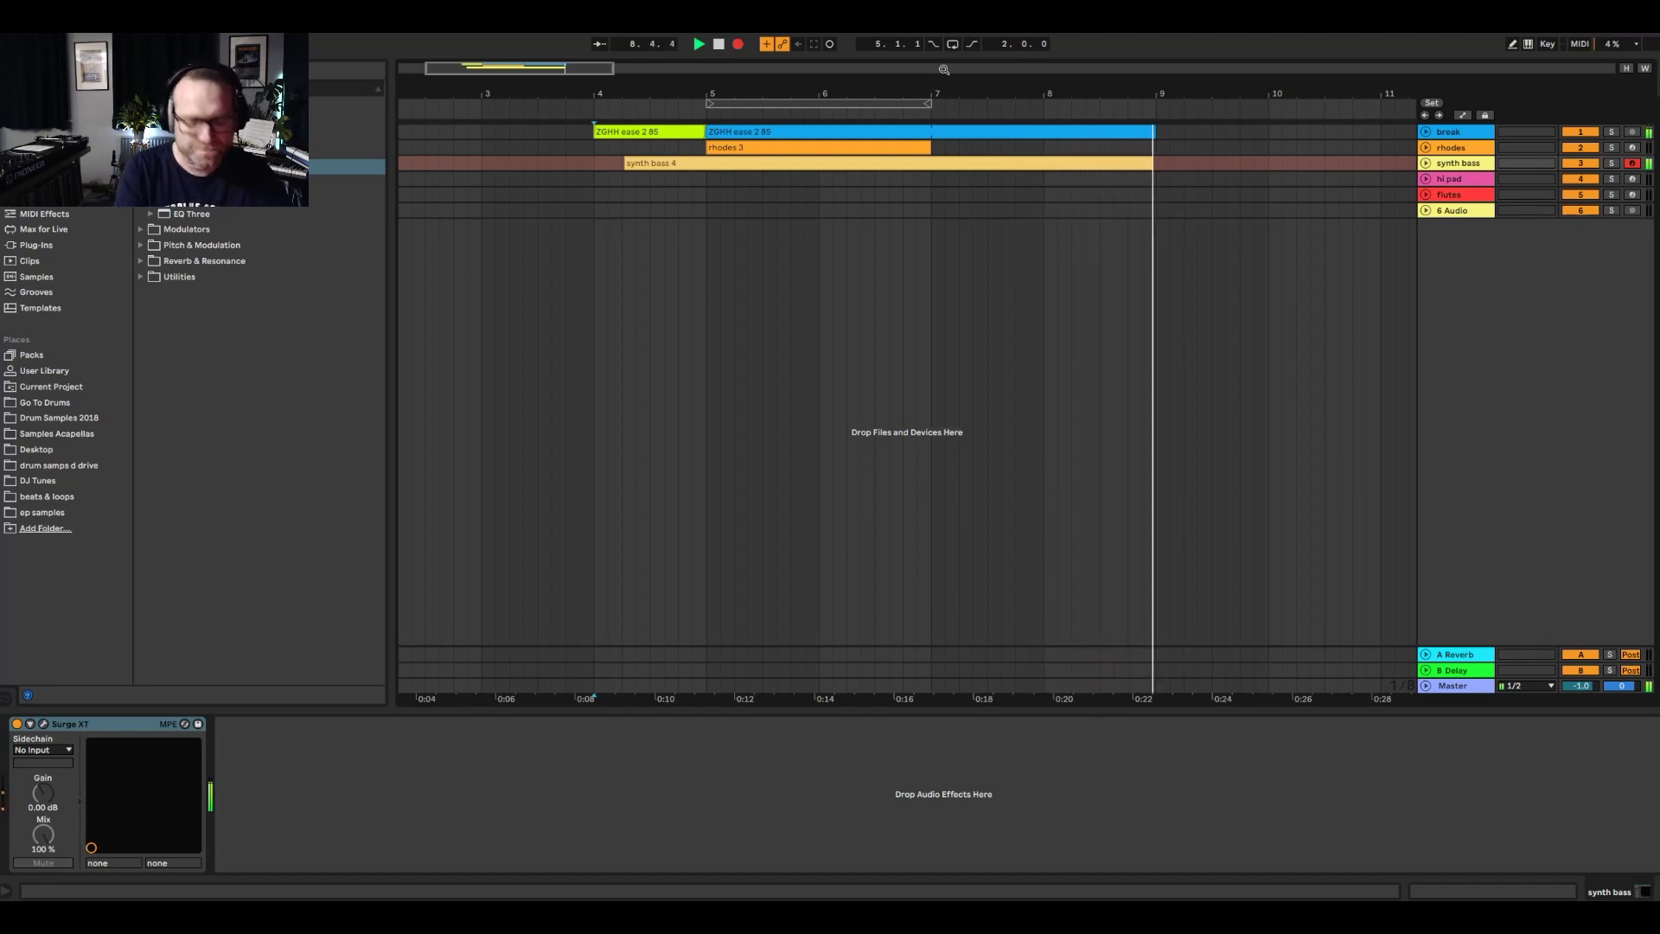
key("space")
left_click_drag(626, 164, 706, 167)
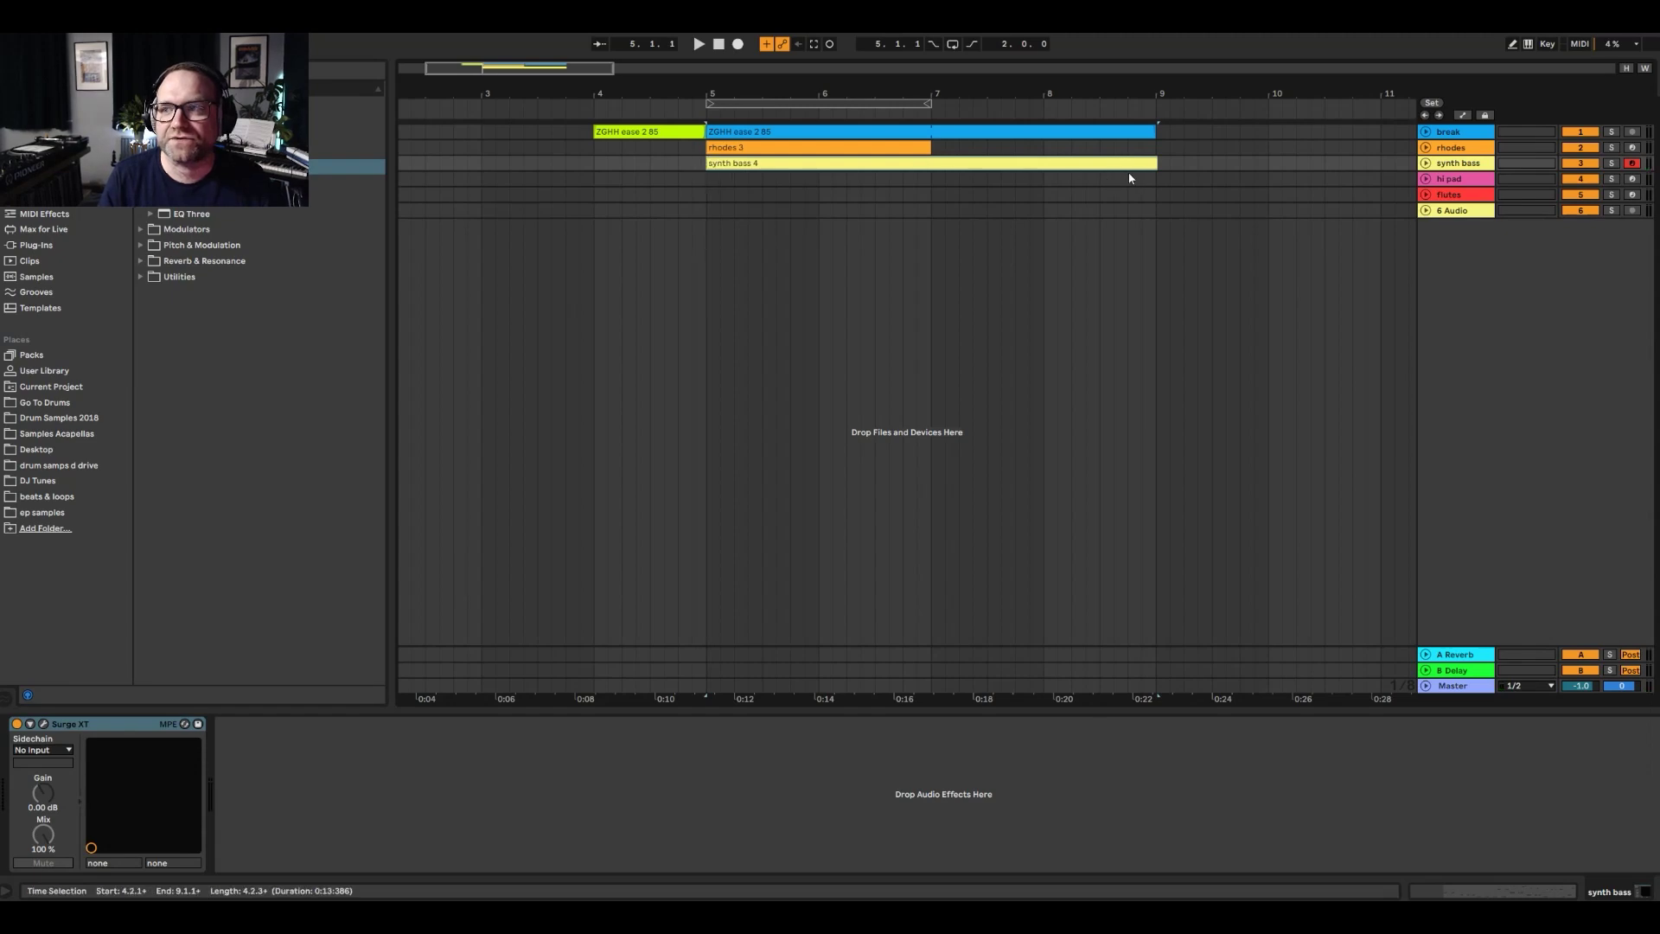
- Open synth bass 4's notes, select them all and raise their velocity to 127
double_click(1153, 164)
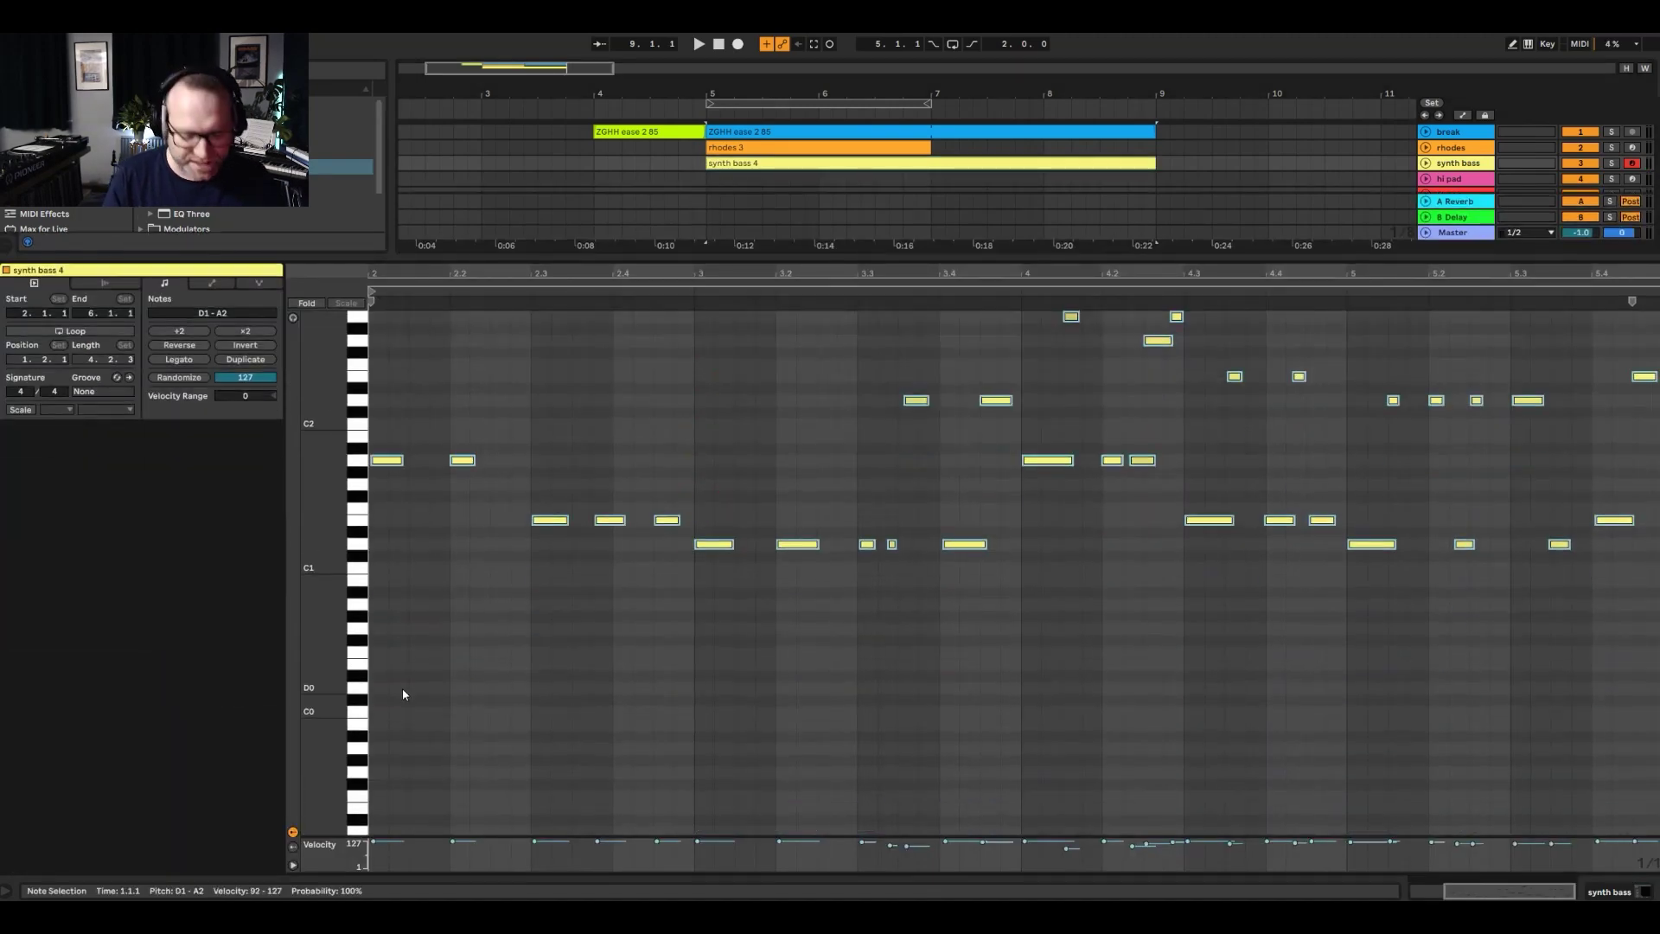
key("space")
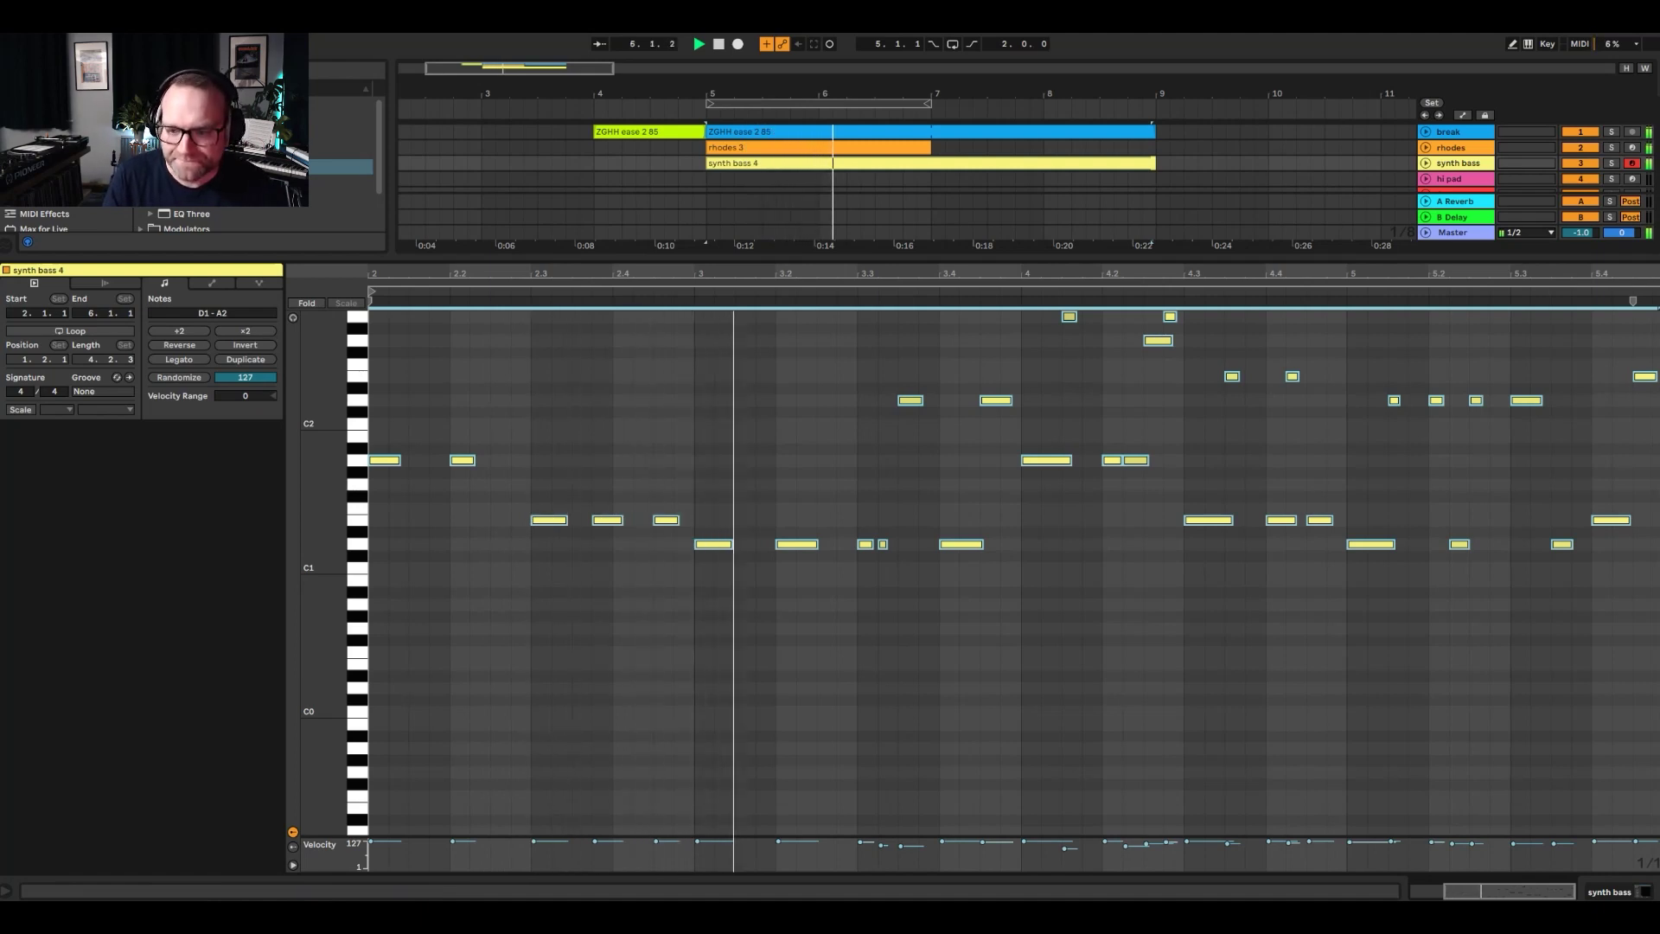
left_click(886, 697)
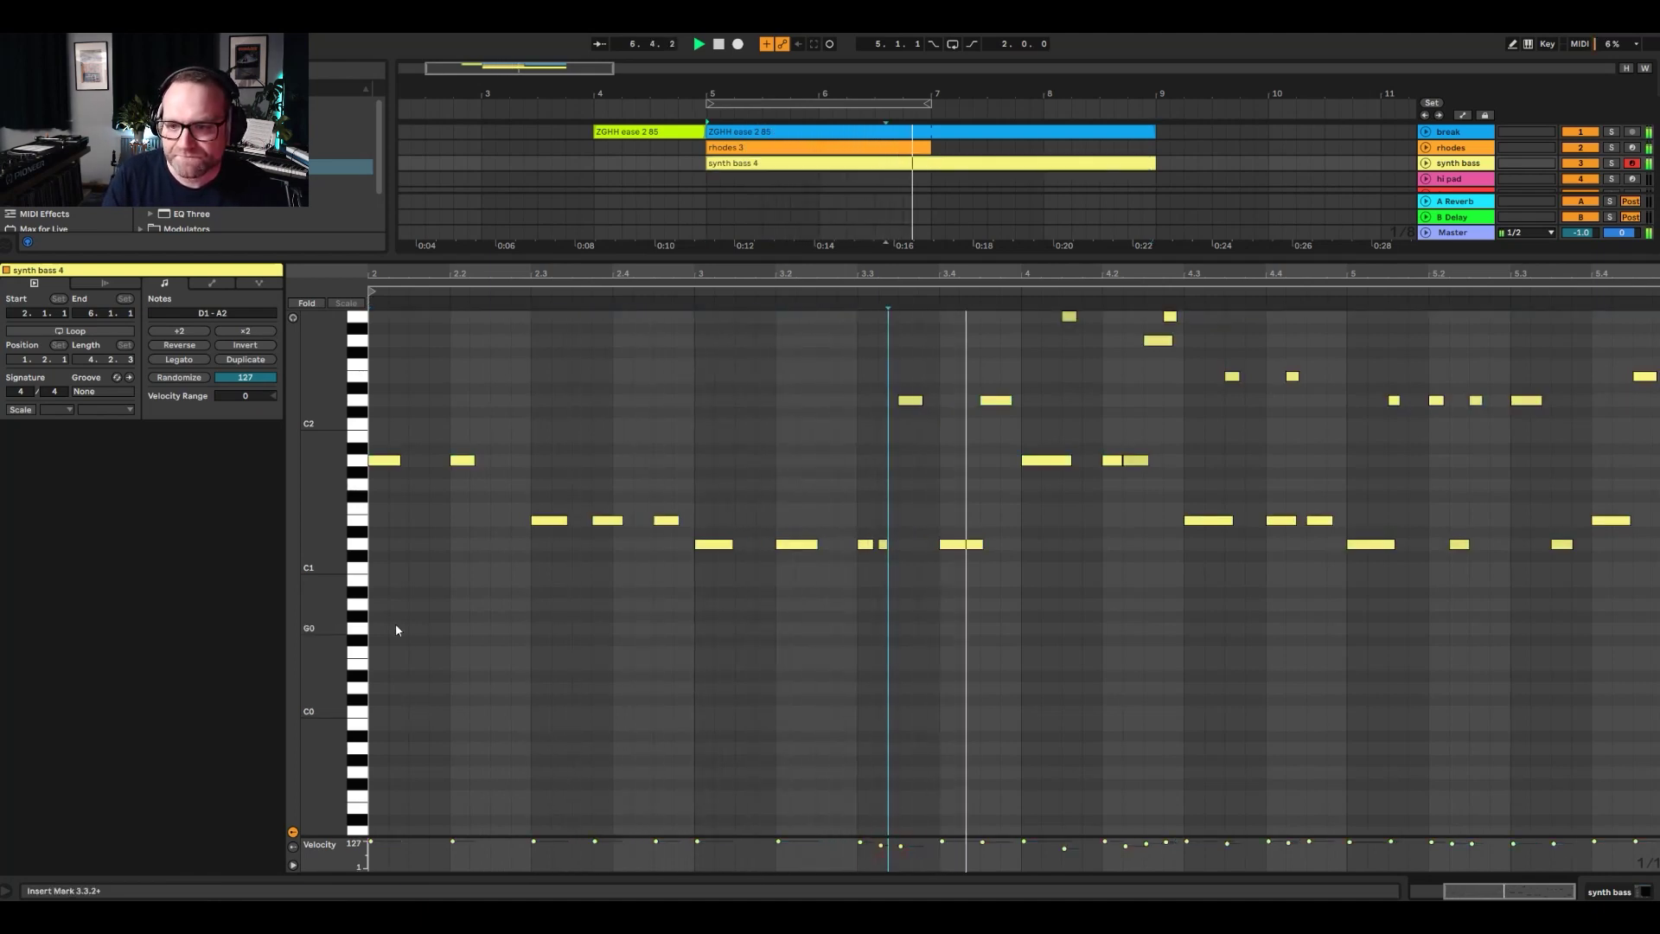
left_click_drag(392, 689, 1649, 352)
left_click_drag(900, 844, 904, 814)
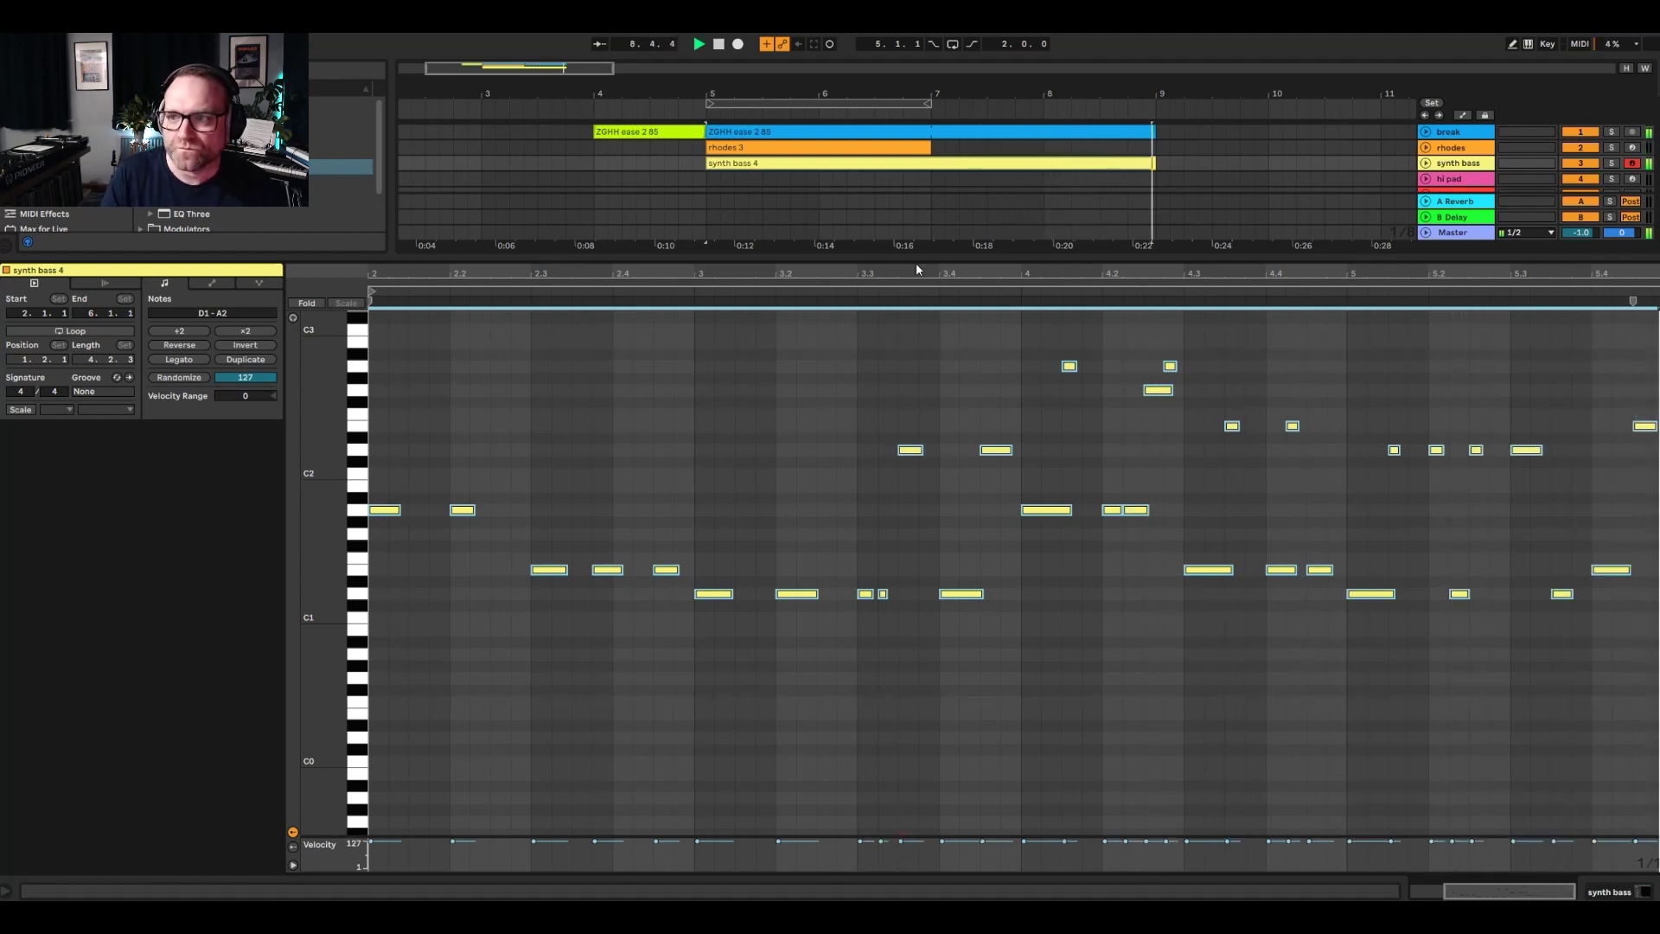
key("space")
left_click_drag(917, 263, 914, 518)
left_click(757, 147)
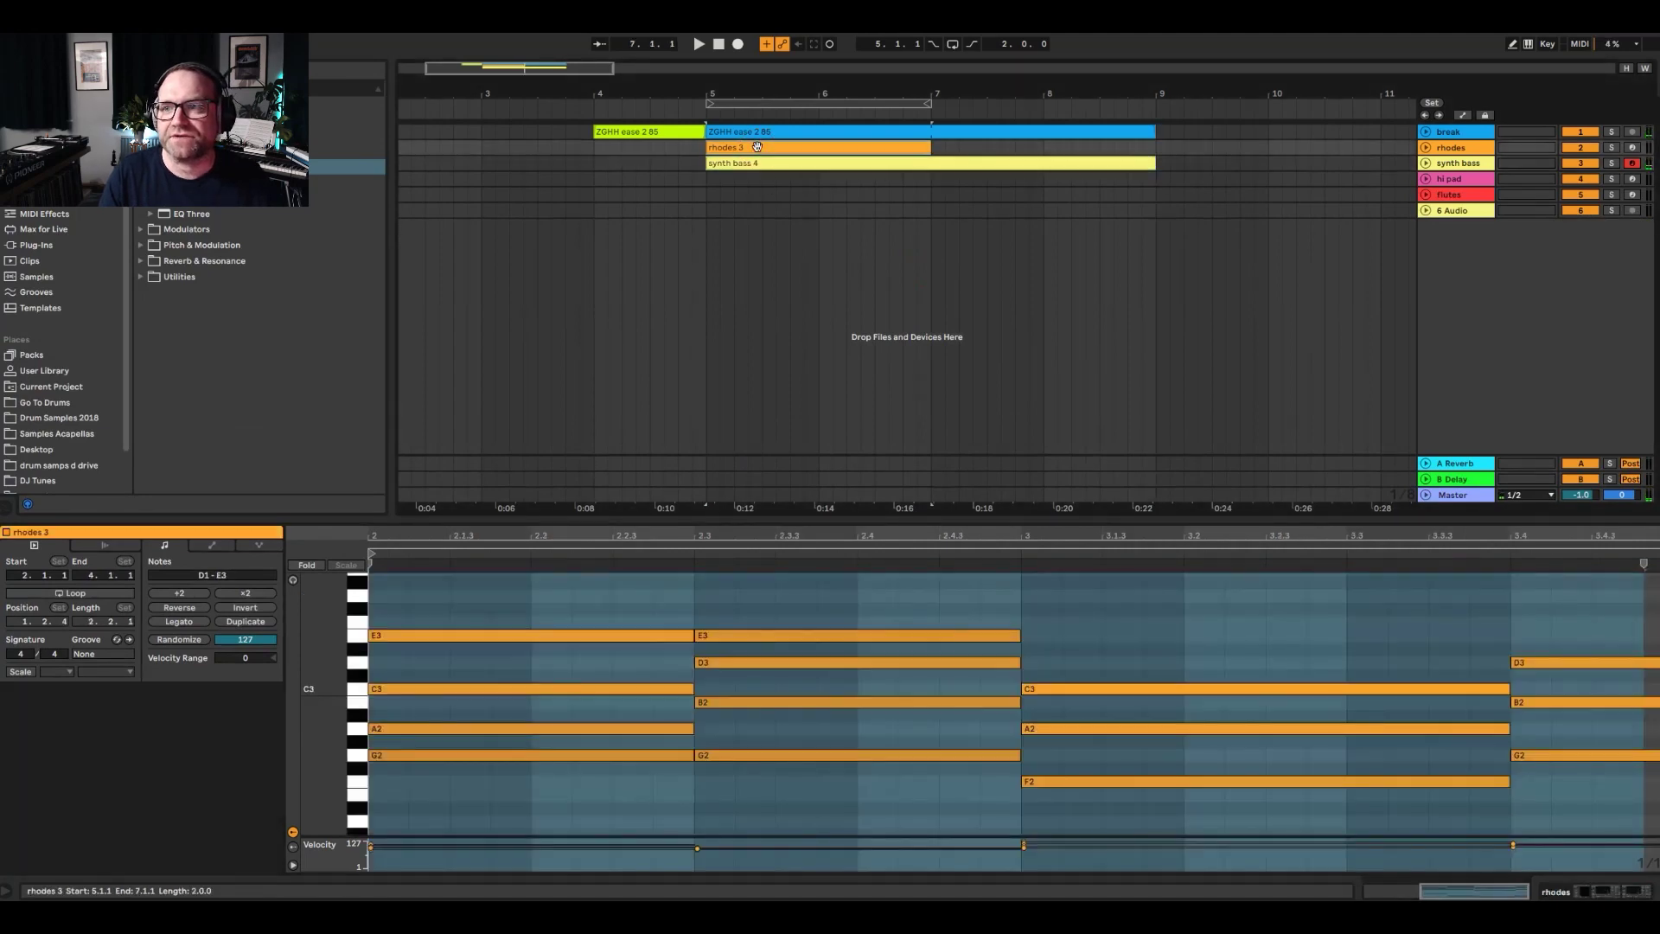
- Copy rhodes 3 to bar 7, zoom out to bars 1–20, and select the hi pad track
left_click_drag(758, 146, 972, 149)
left_click(706, 194)
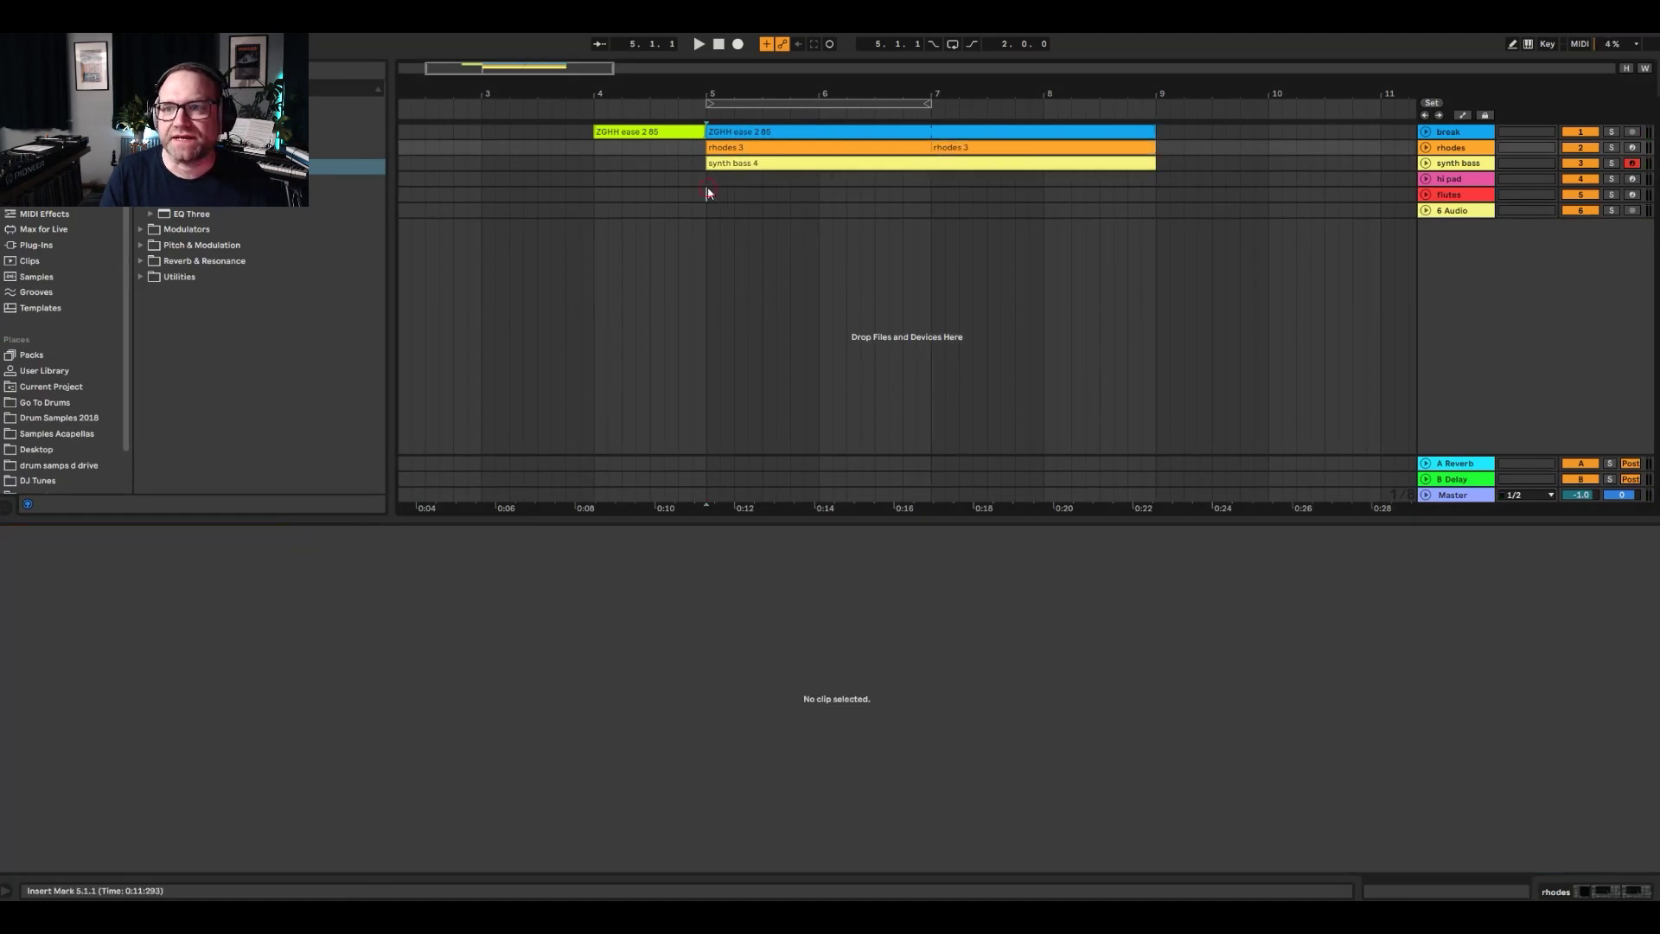
key("space")
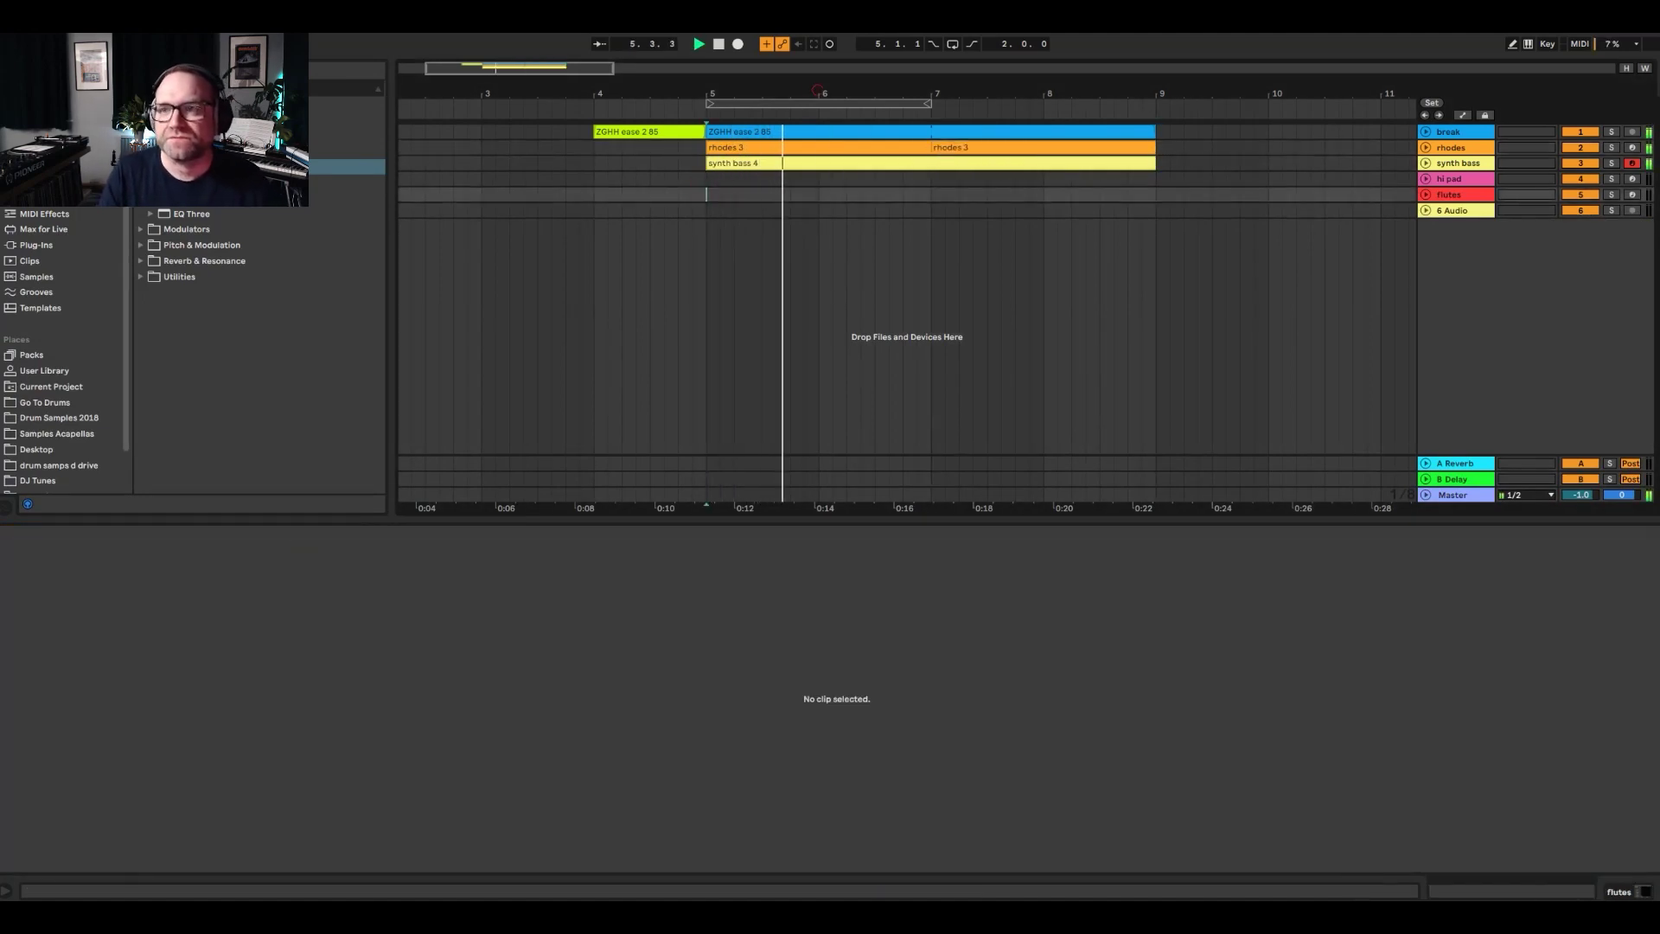
key("minus")
key("minus")
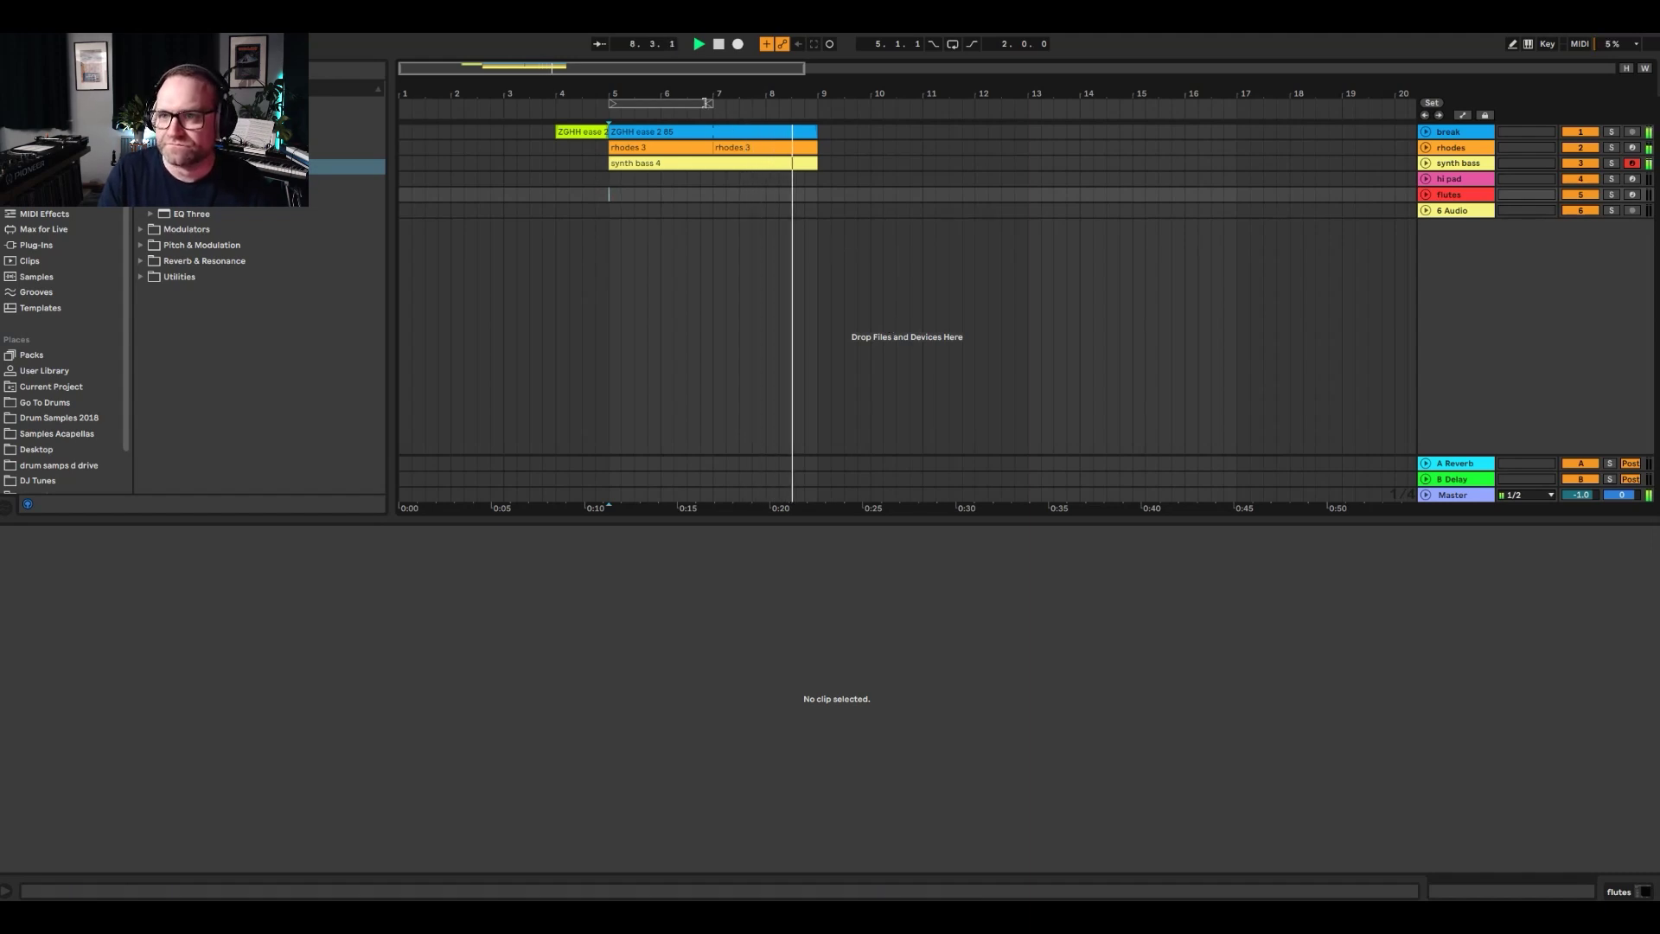
left_click(1469, 183)
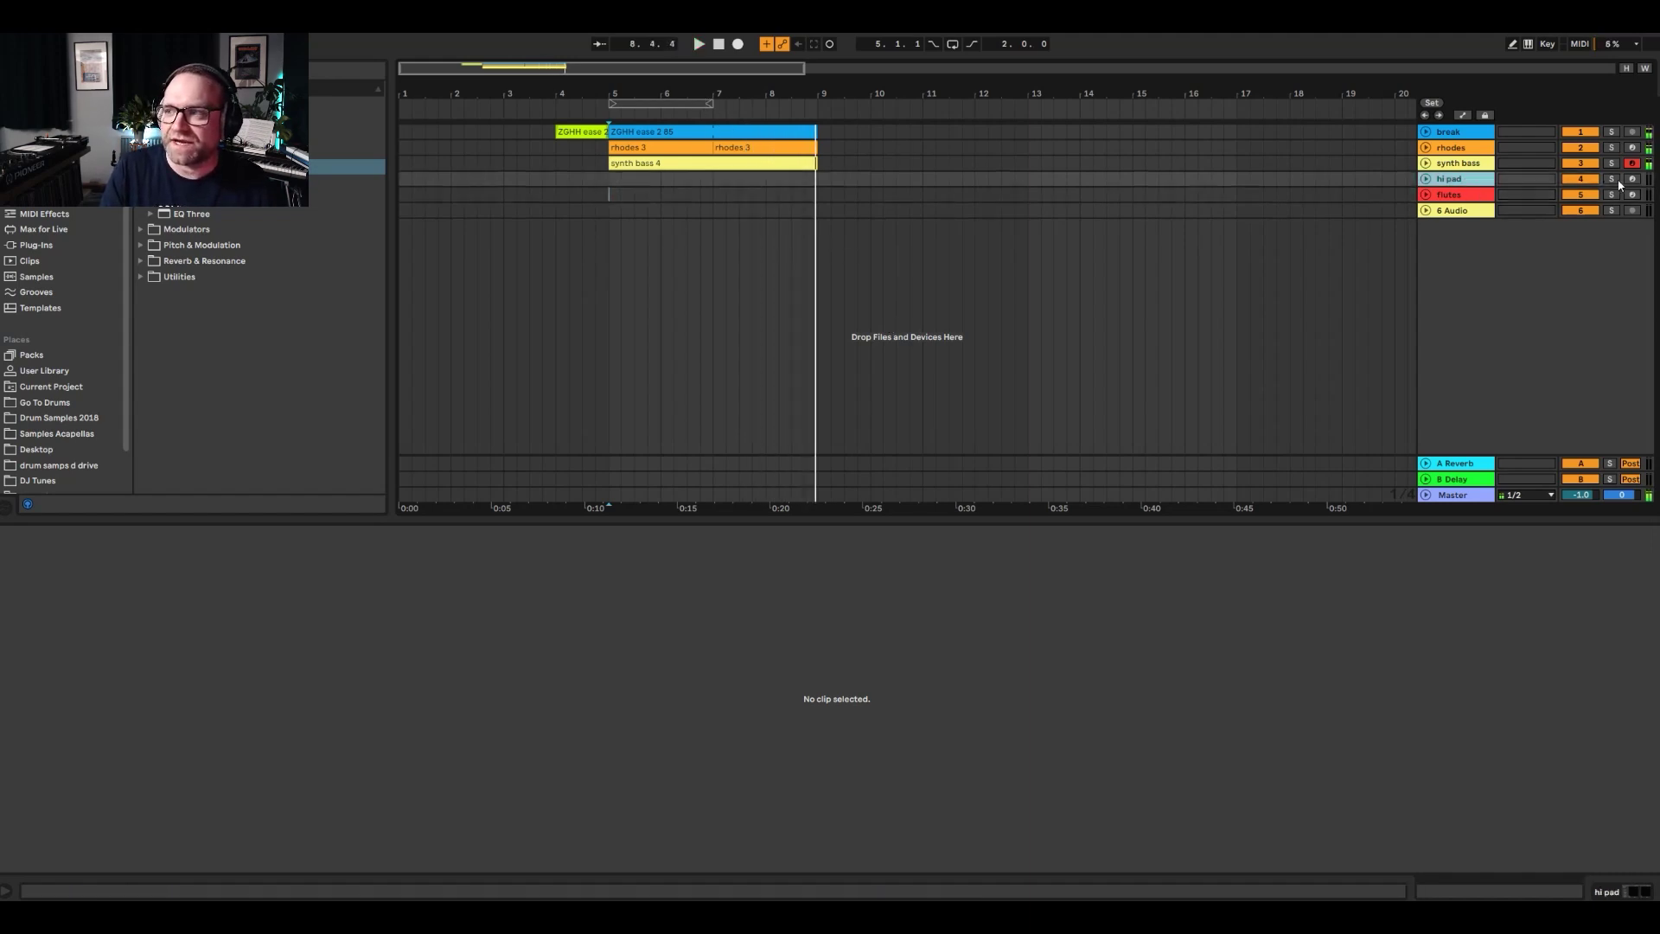
left_click(1616, 892)
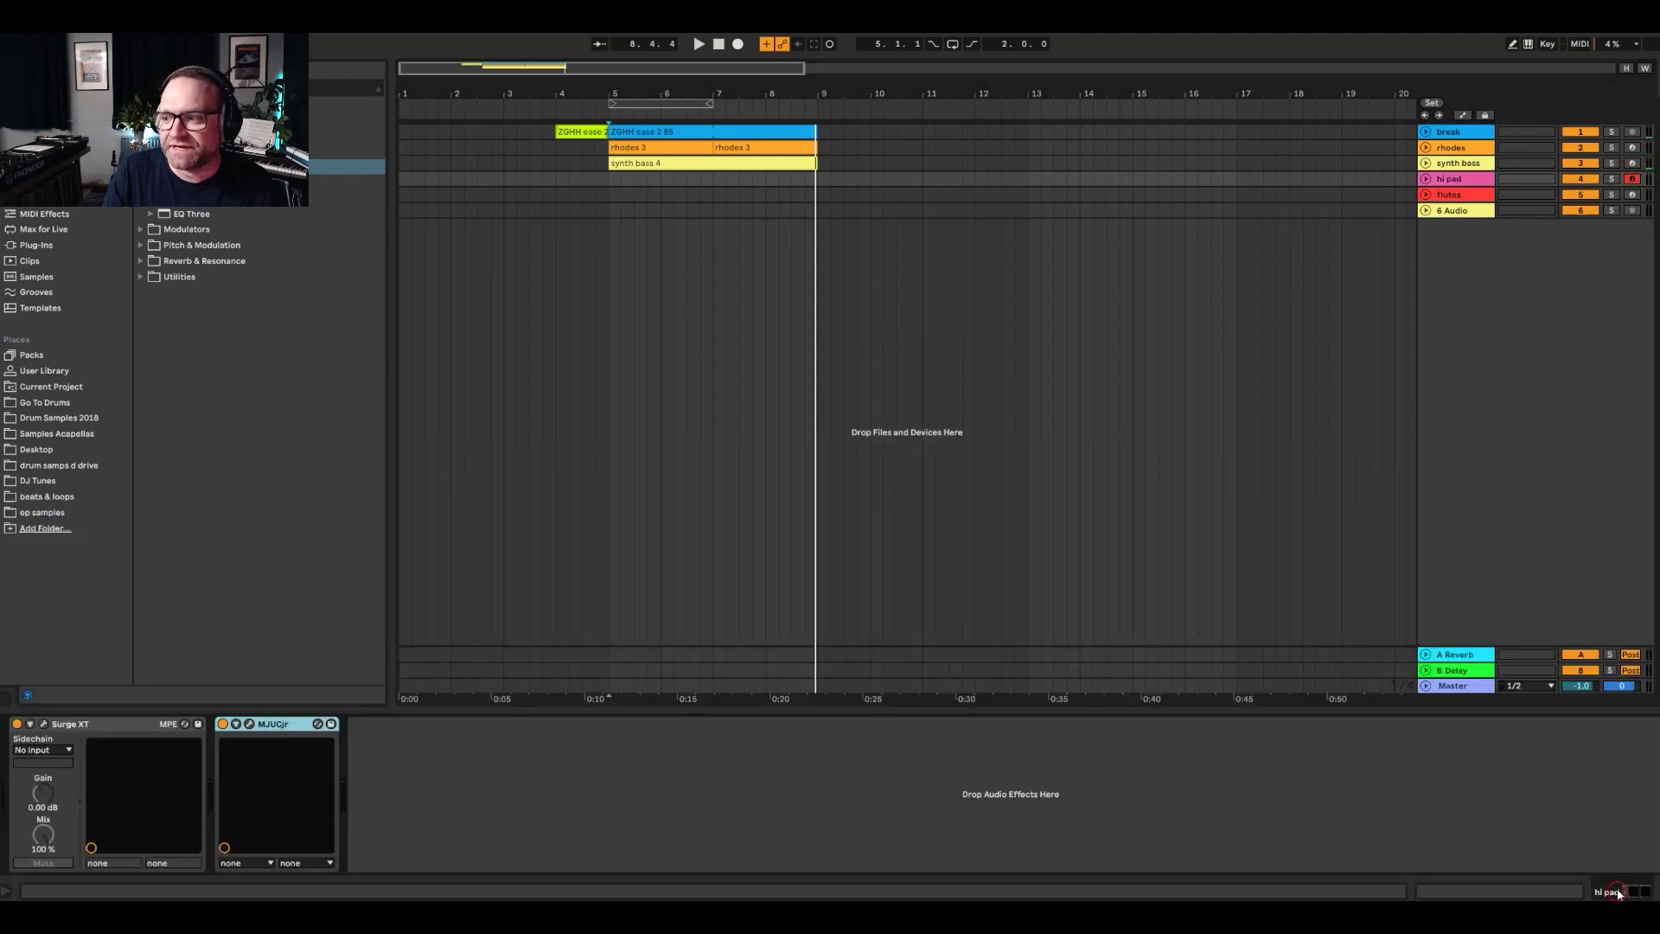
left_click(45, 725)
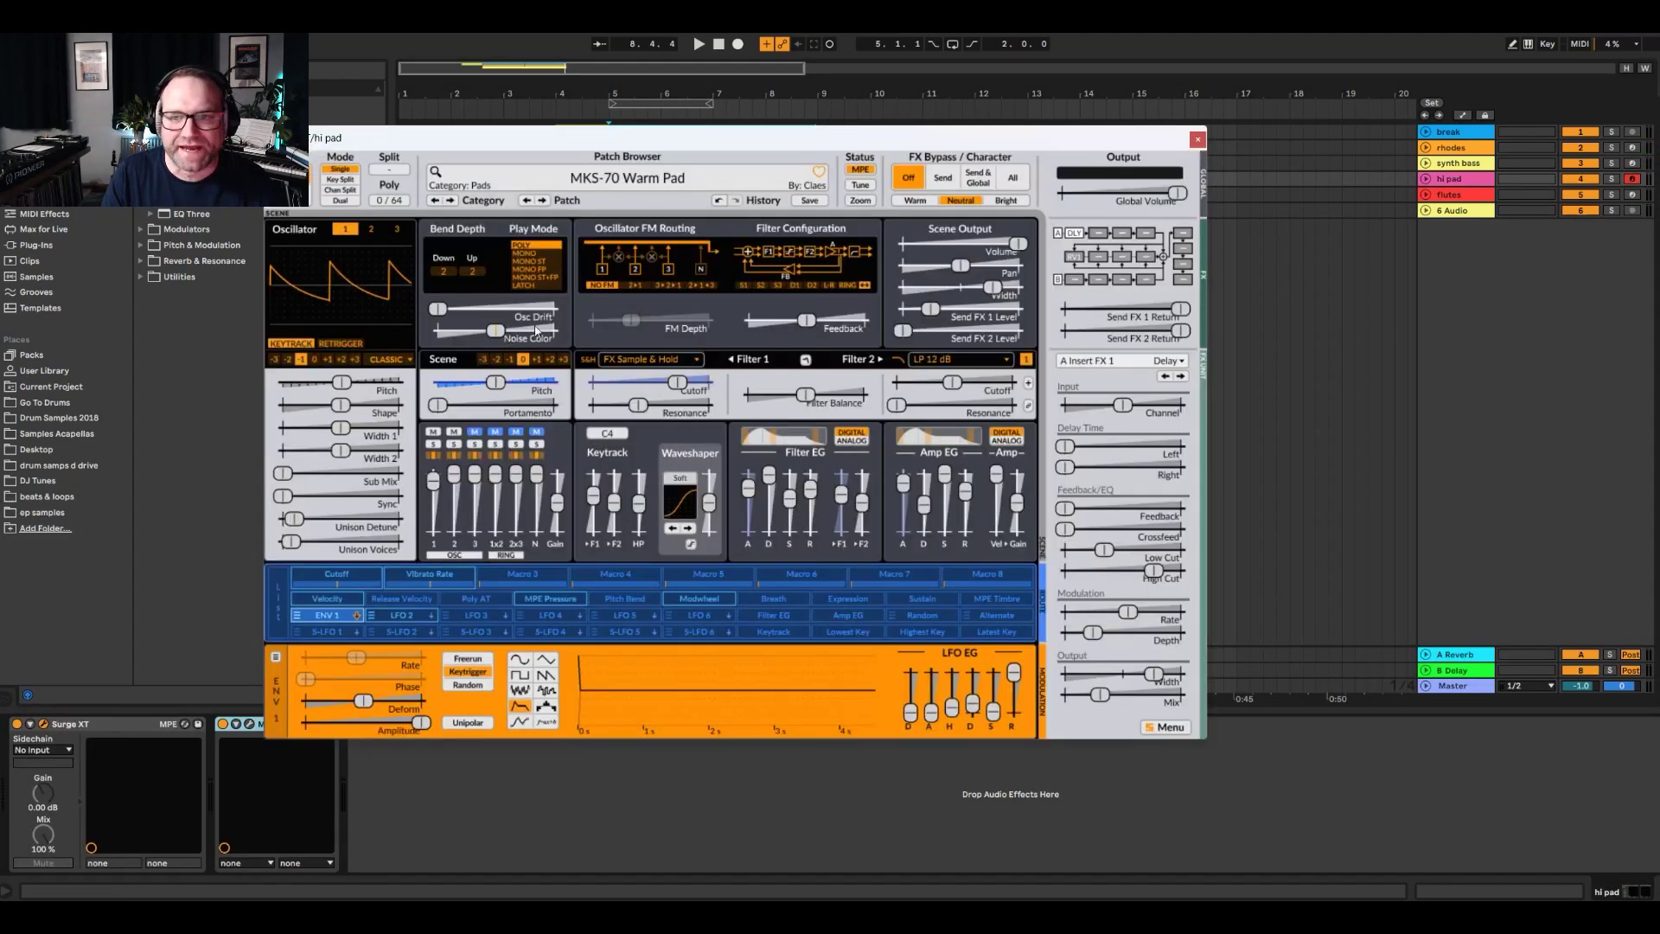
left_click(572, 177)
left_click(593, 179)
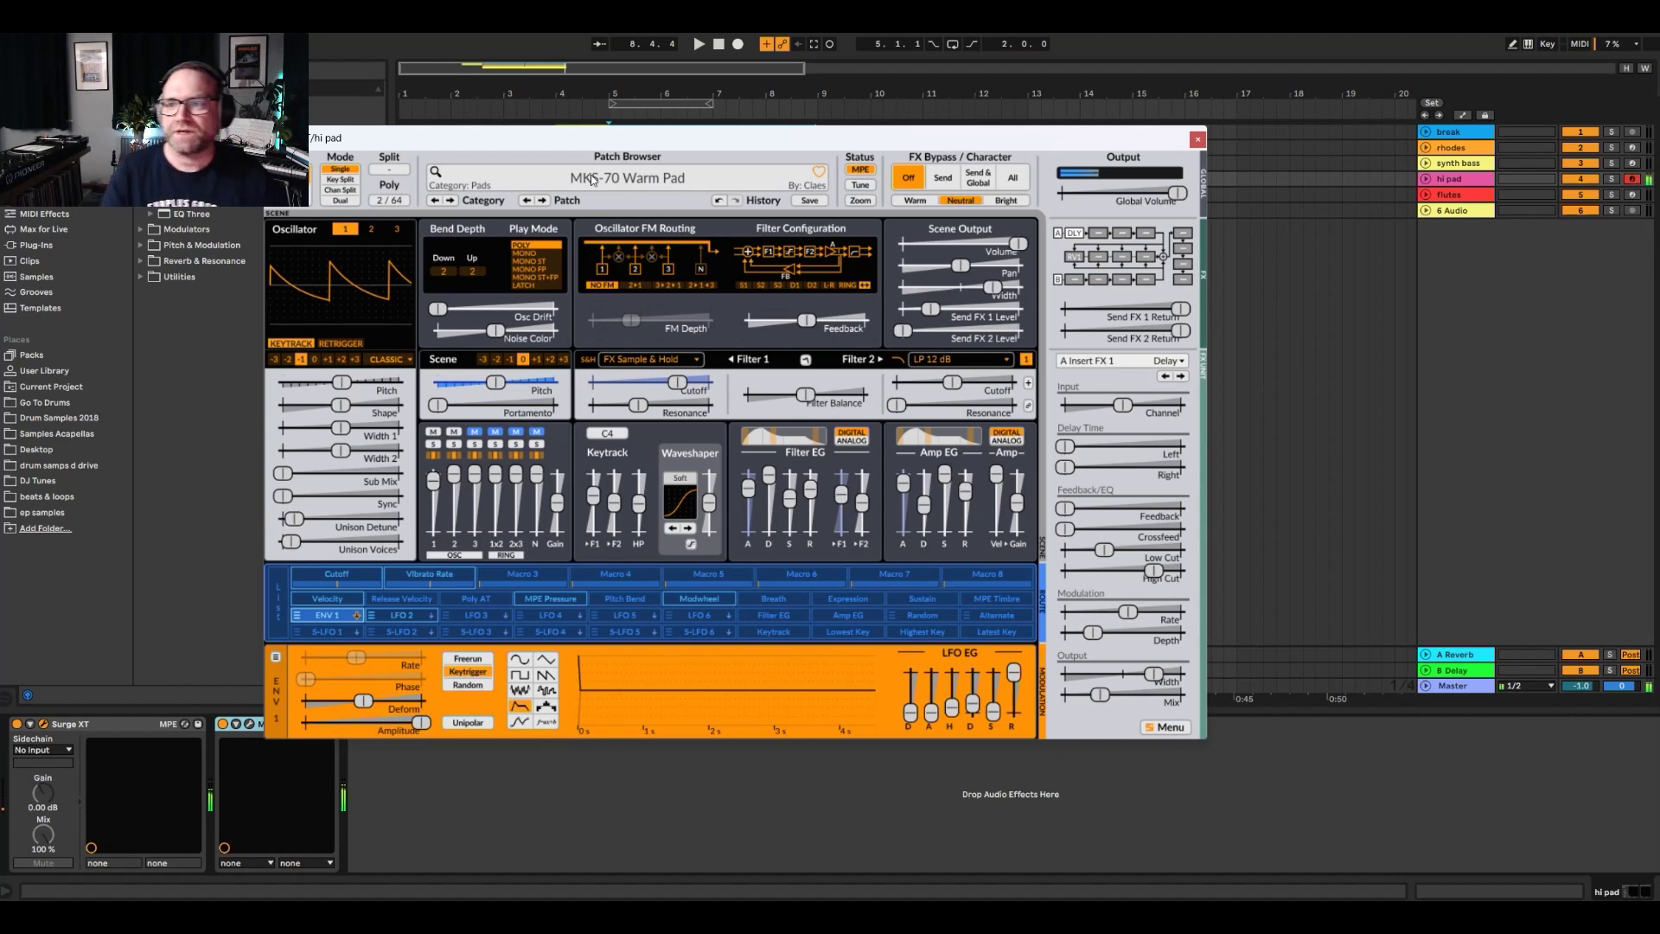
left_click(1197, 140)
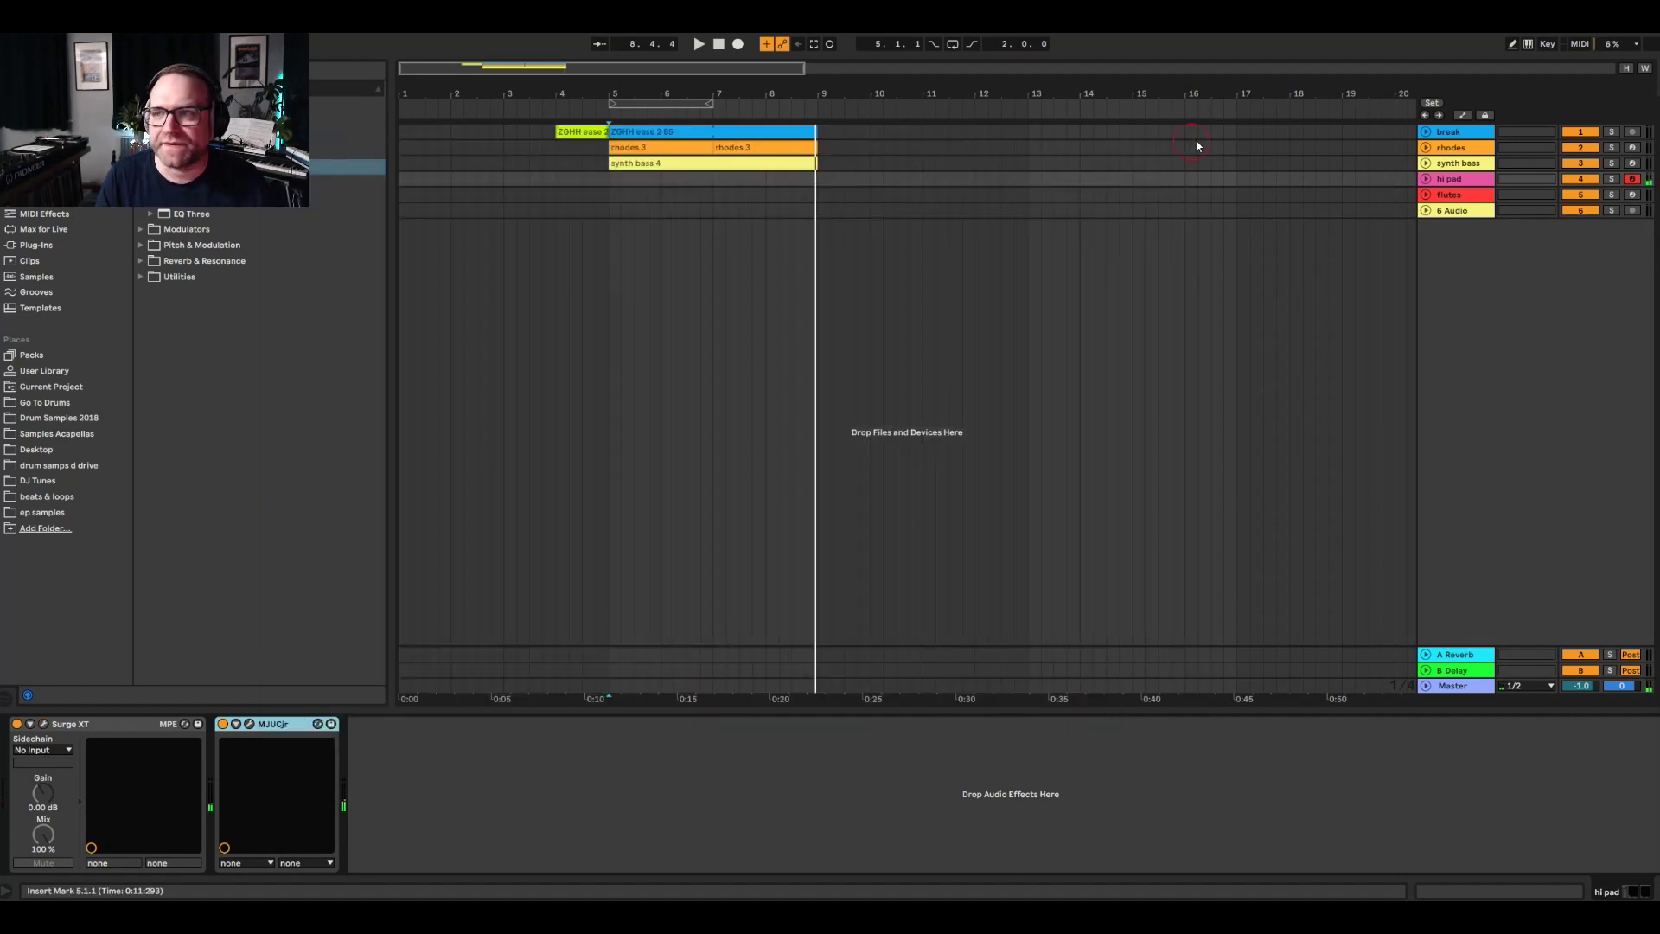
- Record a hi pad 3 clip from near bar 4 and trim its start to bar 5
left_click(557, 177)
left_click(738, 45)
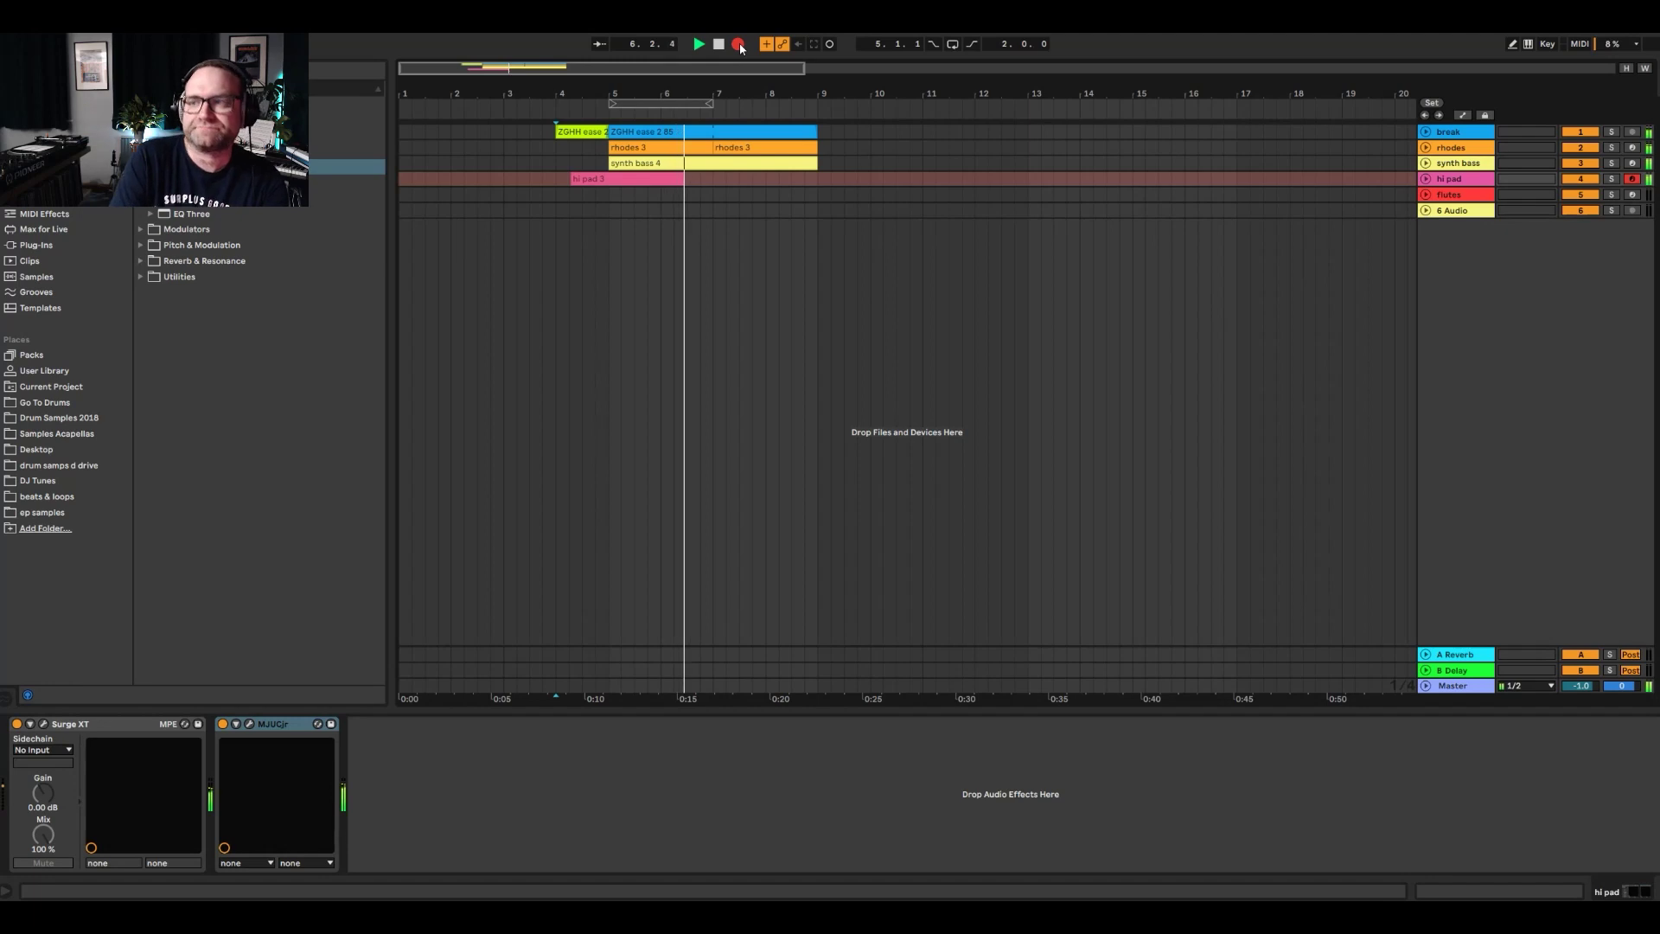
left_click(739, 45)
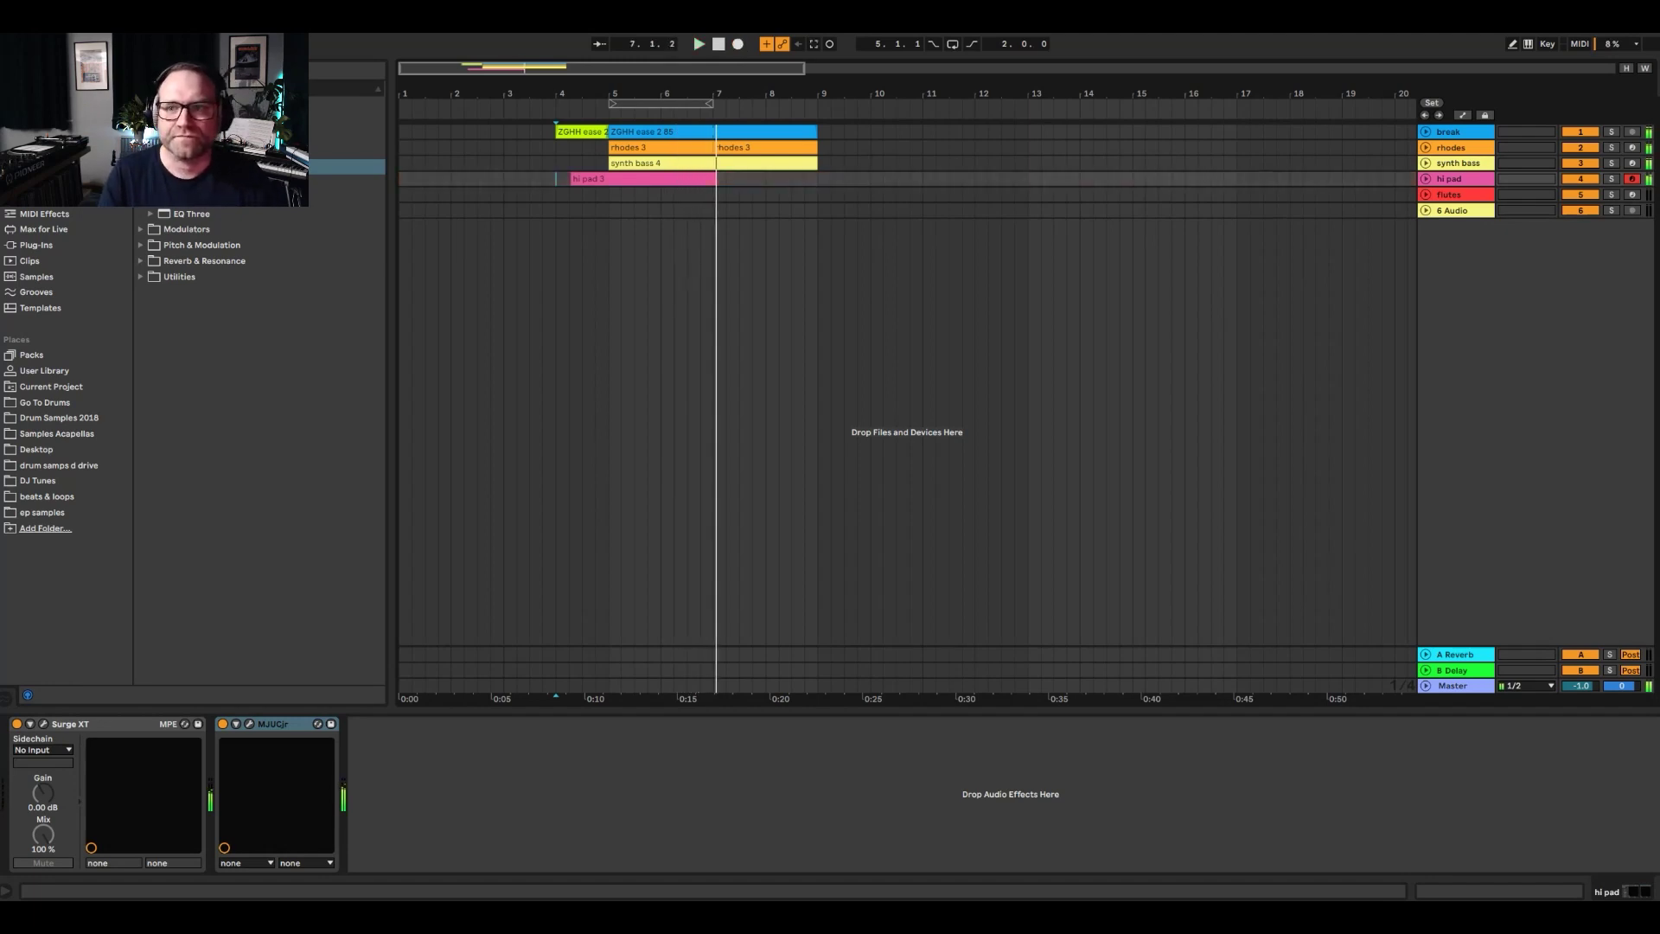
left_click_drag(575, 178, 611, 185)
key("space")
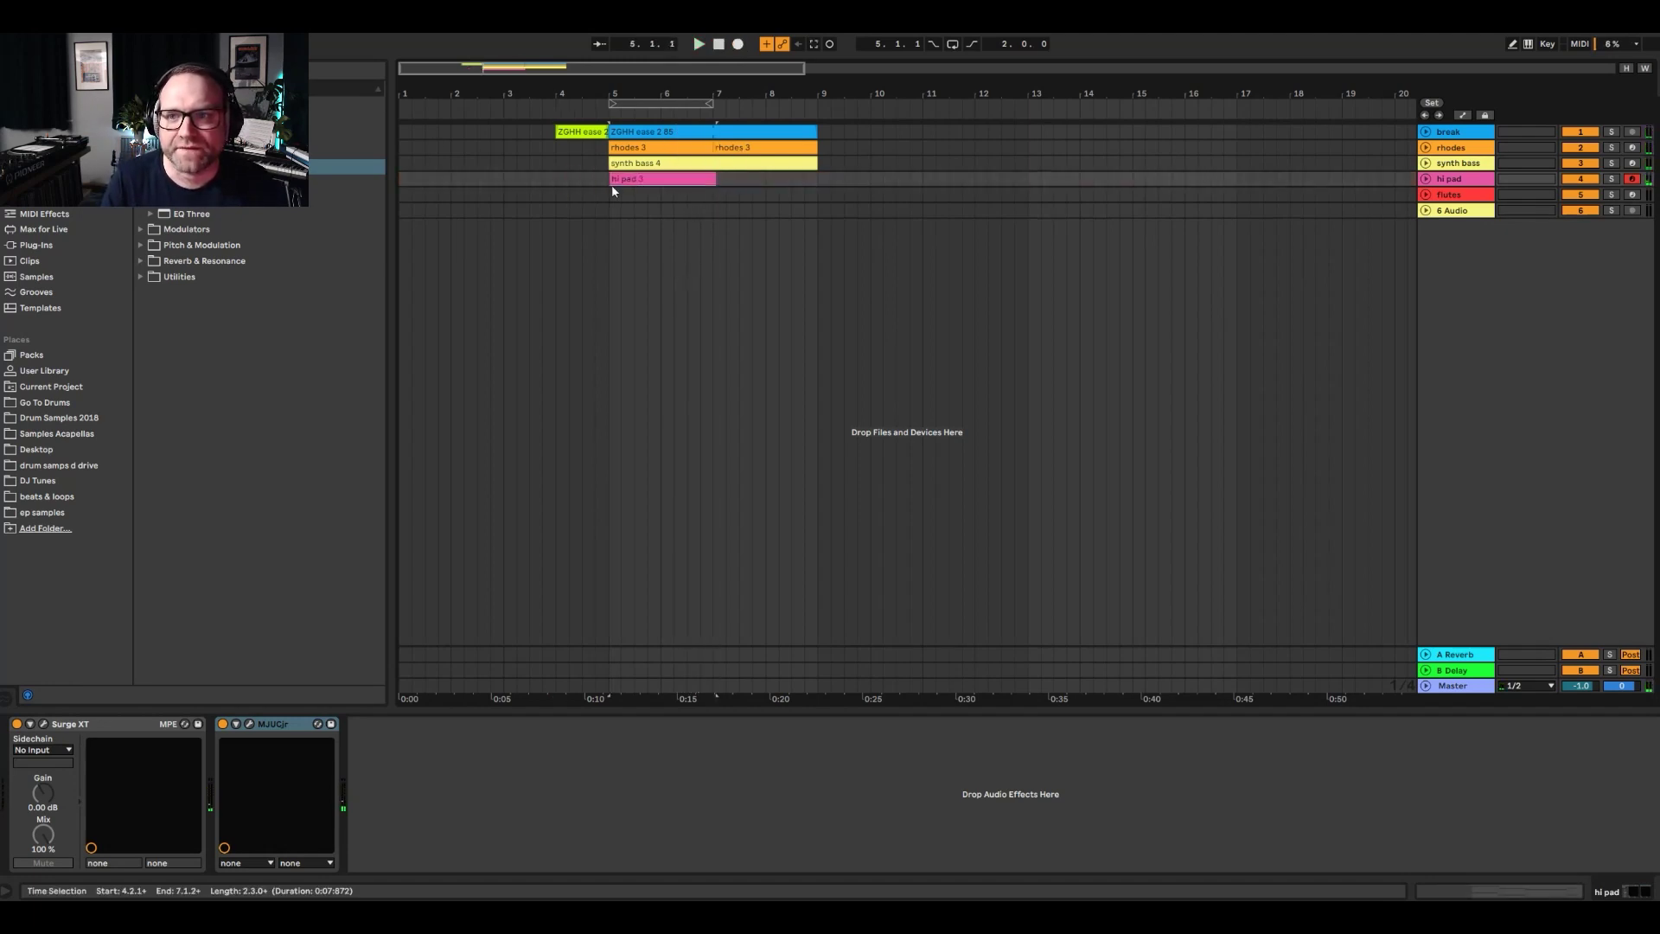
left_click(611, 181)
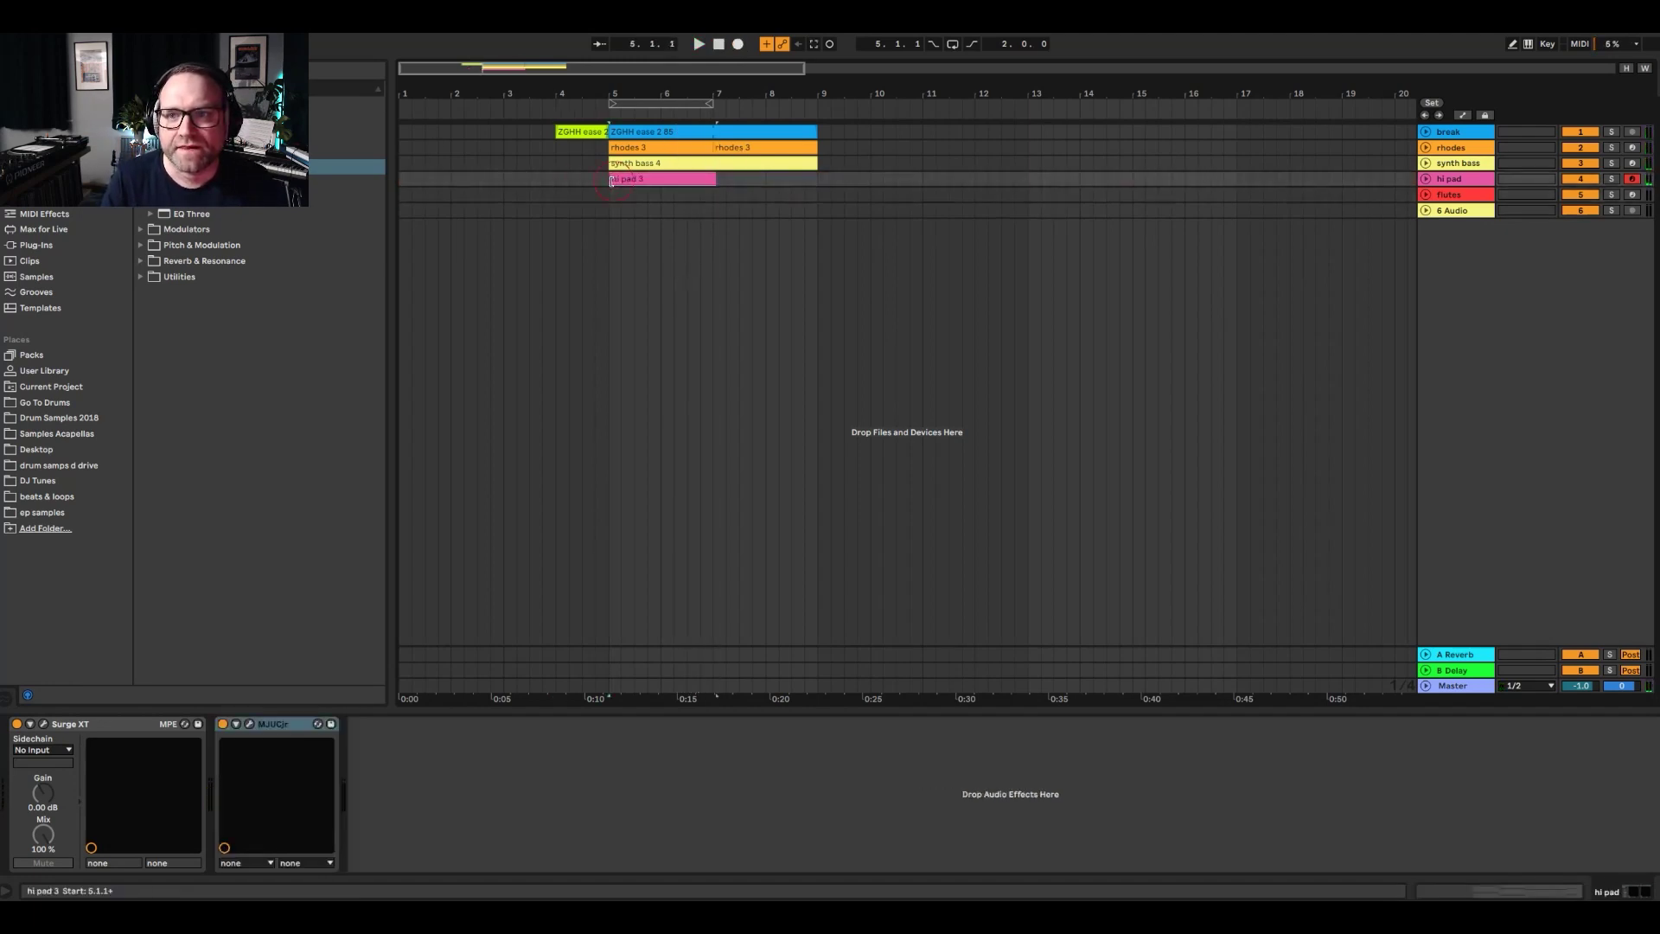
- Select all eight hi pad 3 notes and quantize them to the grid with Ctrl+U
double_click(697, 179)
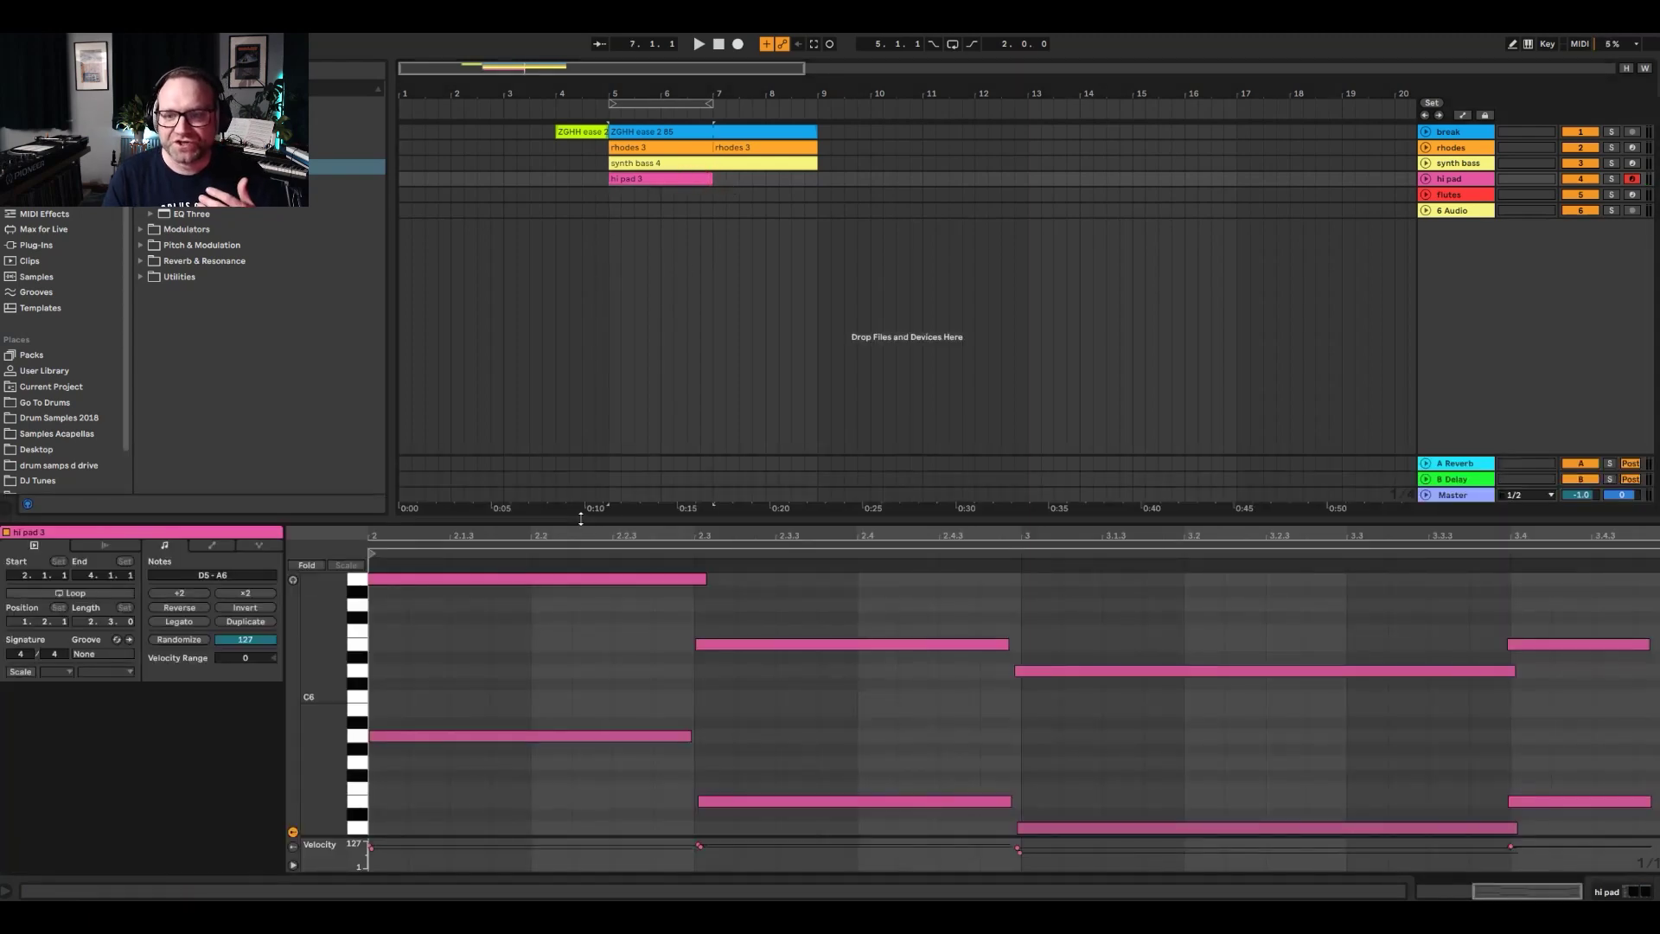
left_click_drag(581, 517, 581, 186)
left_click_drag(469, 600, 1324, 291)
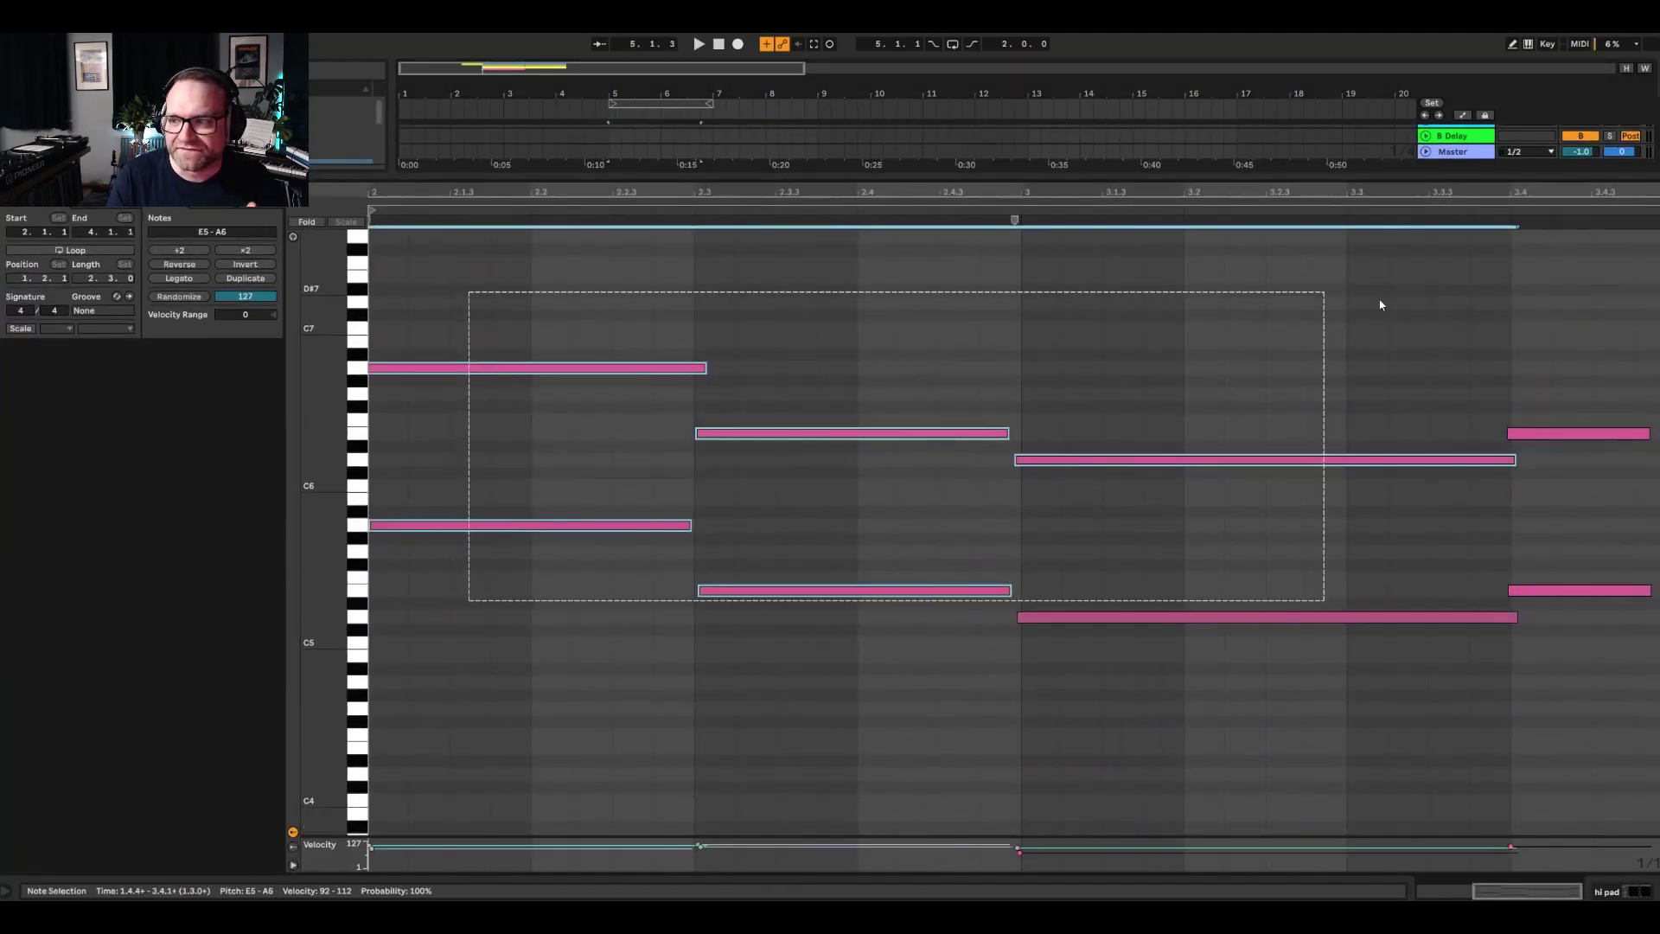
left_click_drag(459, 757, 1560, 296)
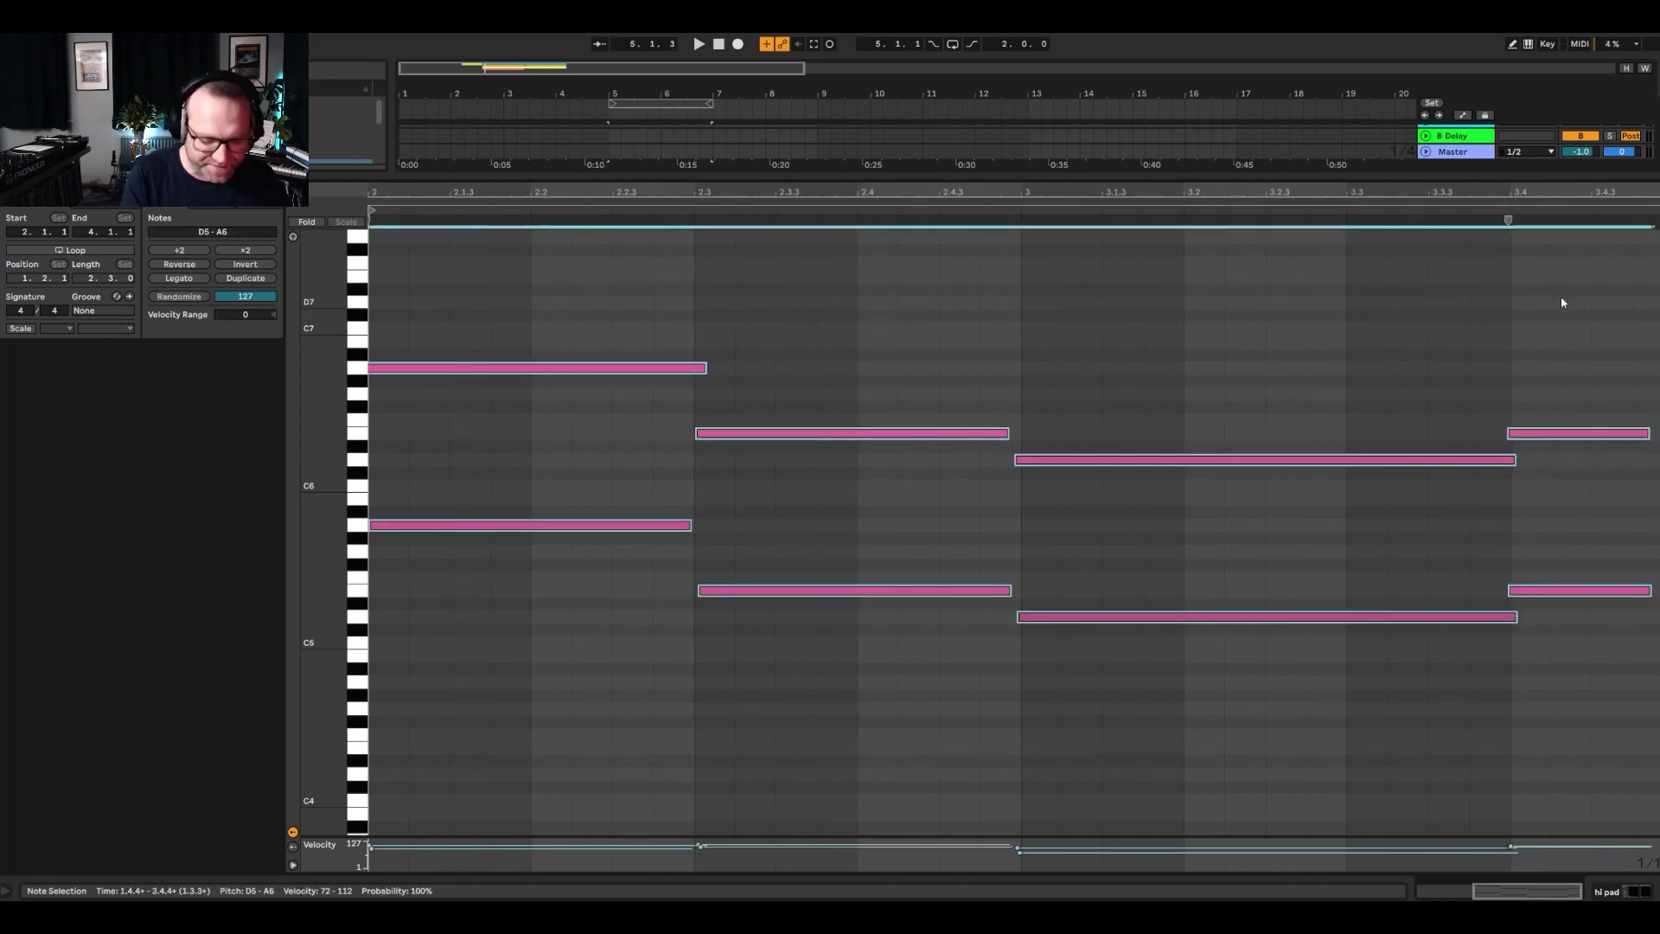
key("ctrl+u")
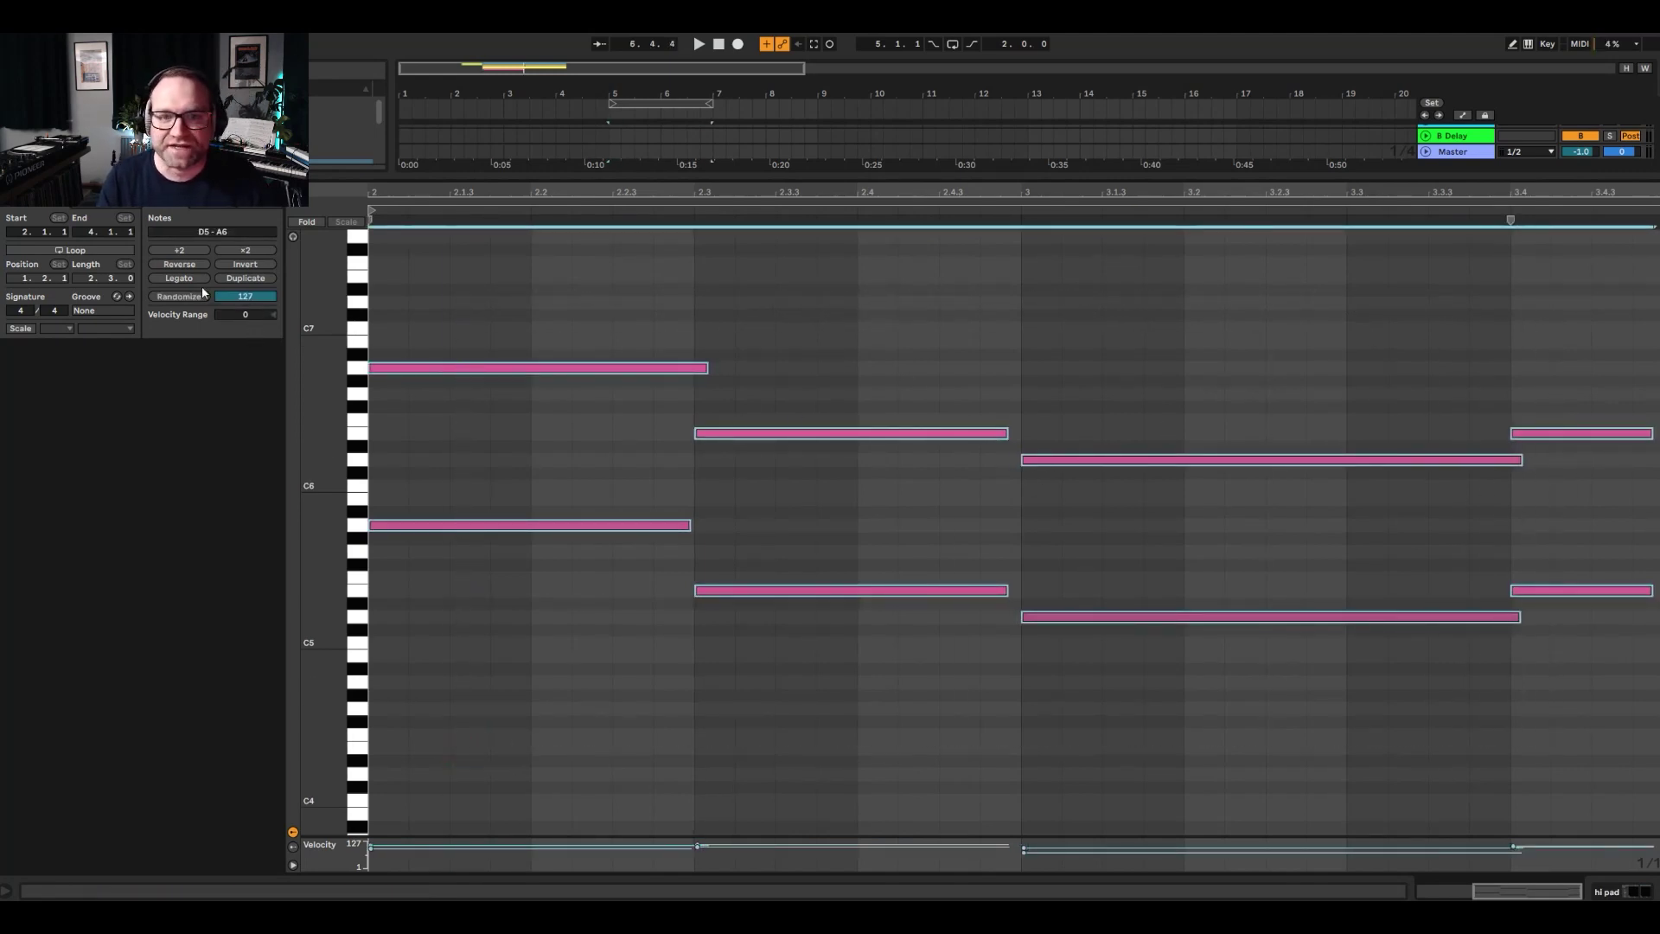
left_click(654, 670)
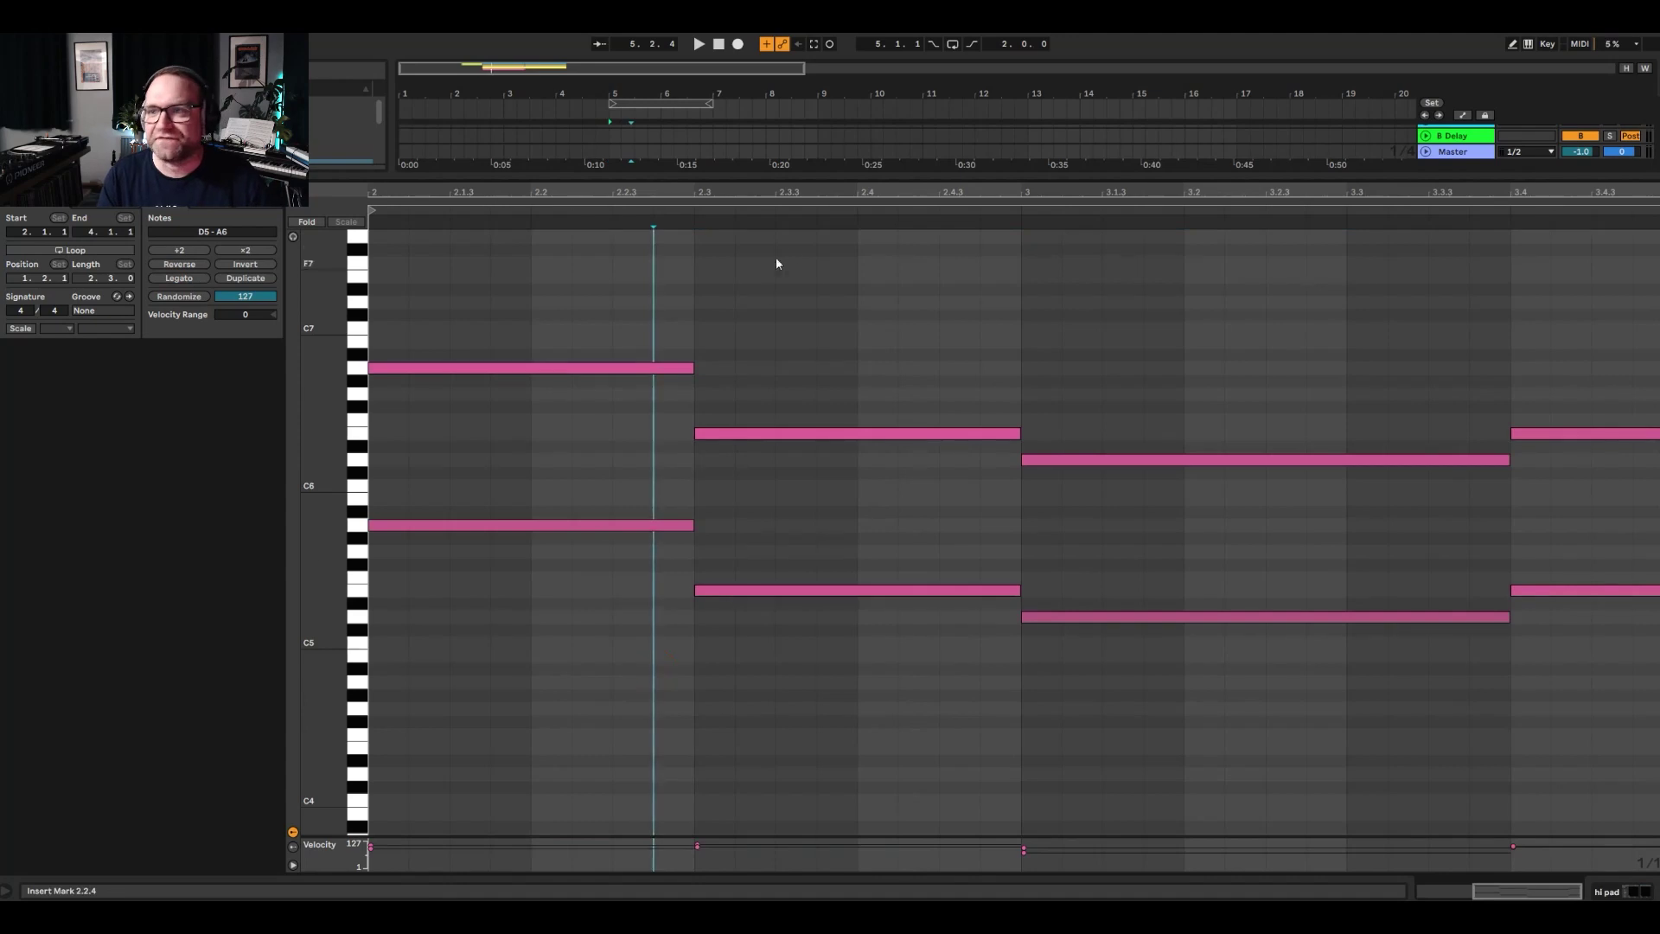
left_click_drag(792, 180, 791, 700)
- Duplicate hi pad 3 with Ctrl+D to fill bars 7–9 and play from bar 5
left_click(636, 189)
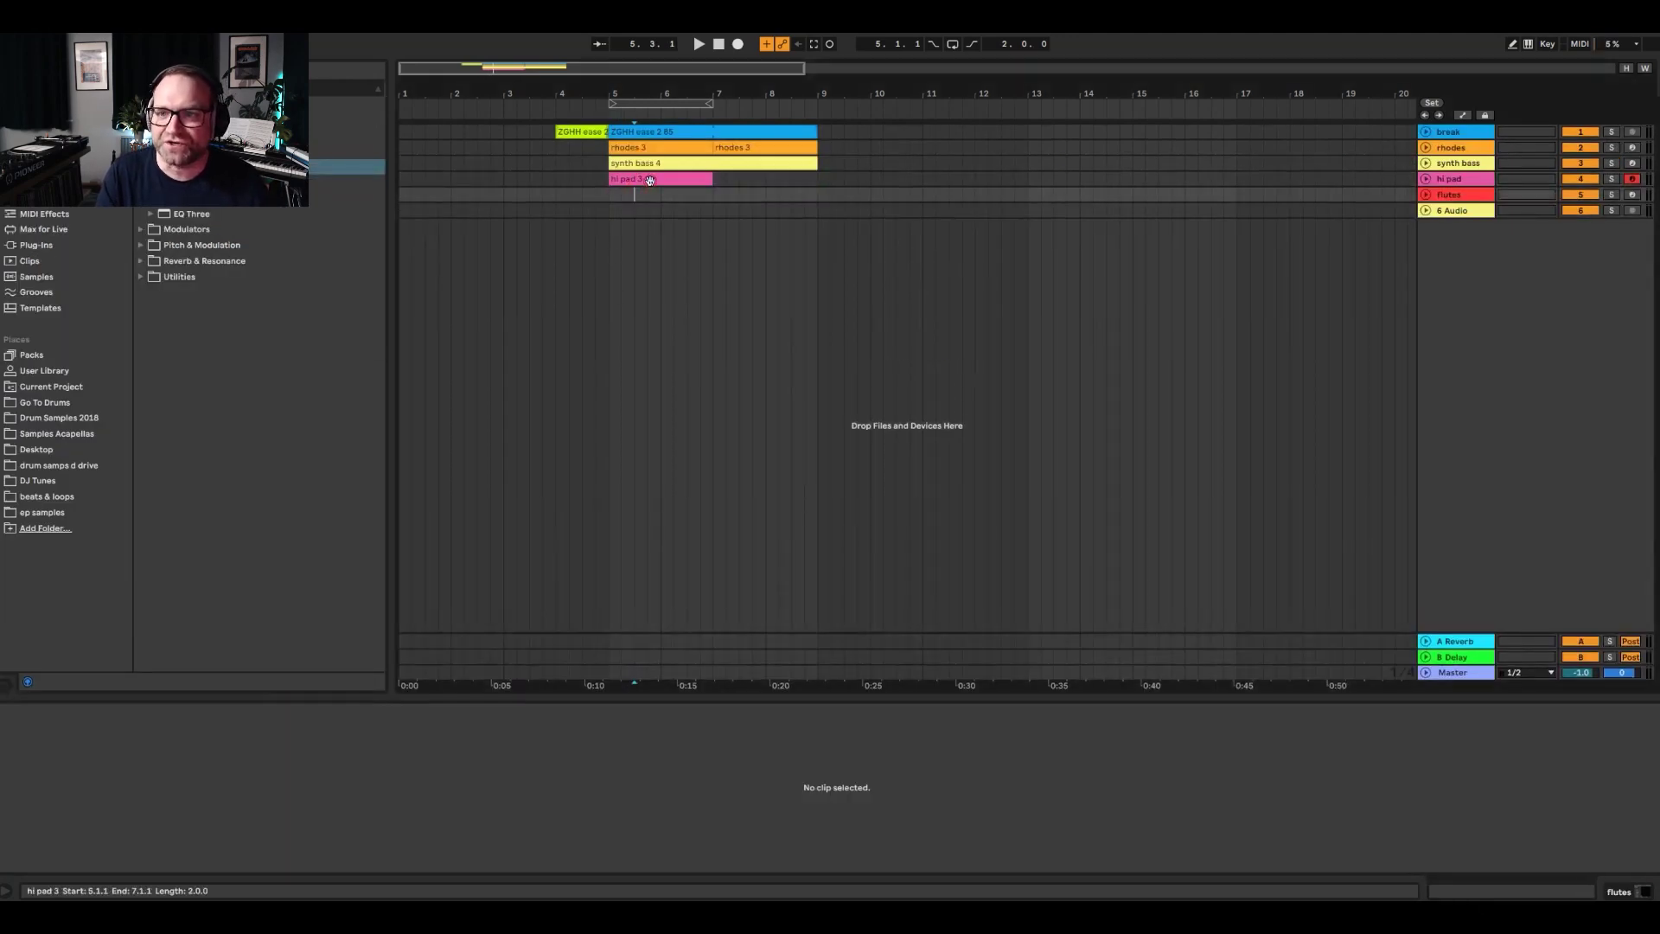
left_click_drag(701, 179, 752, 184)
key("ctrl+d")
left_click(608, 192)
key("space")
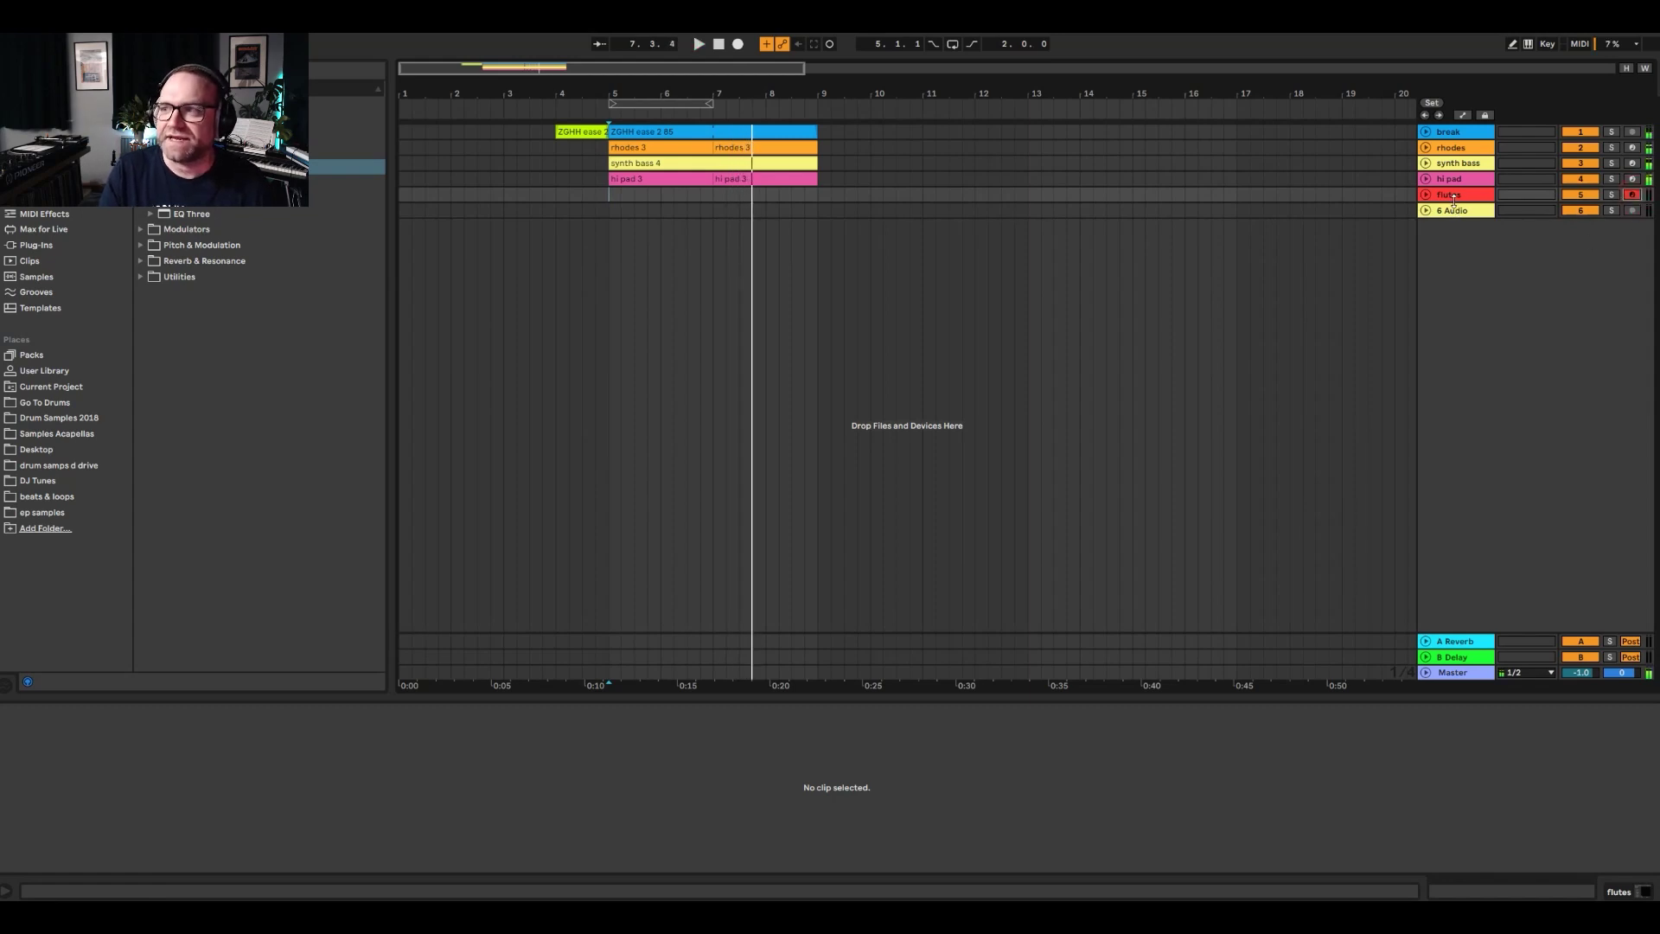
- Open the flutes track's Surge XT editor, confirm the Dreamy Flute patch, and close it
left_click(1589, 891)
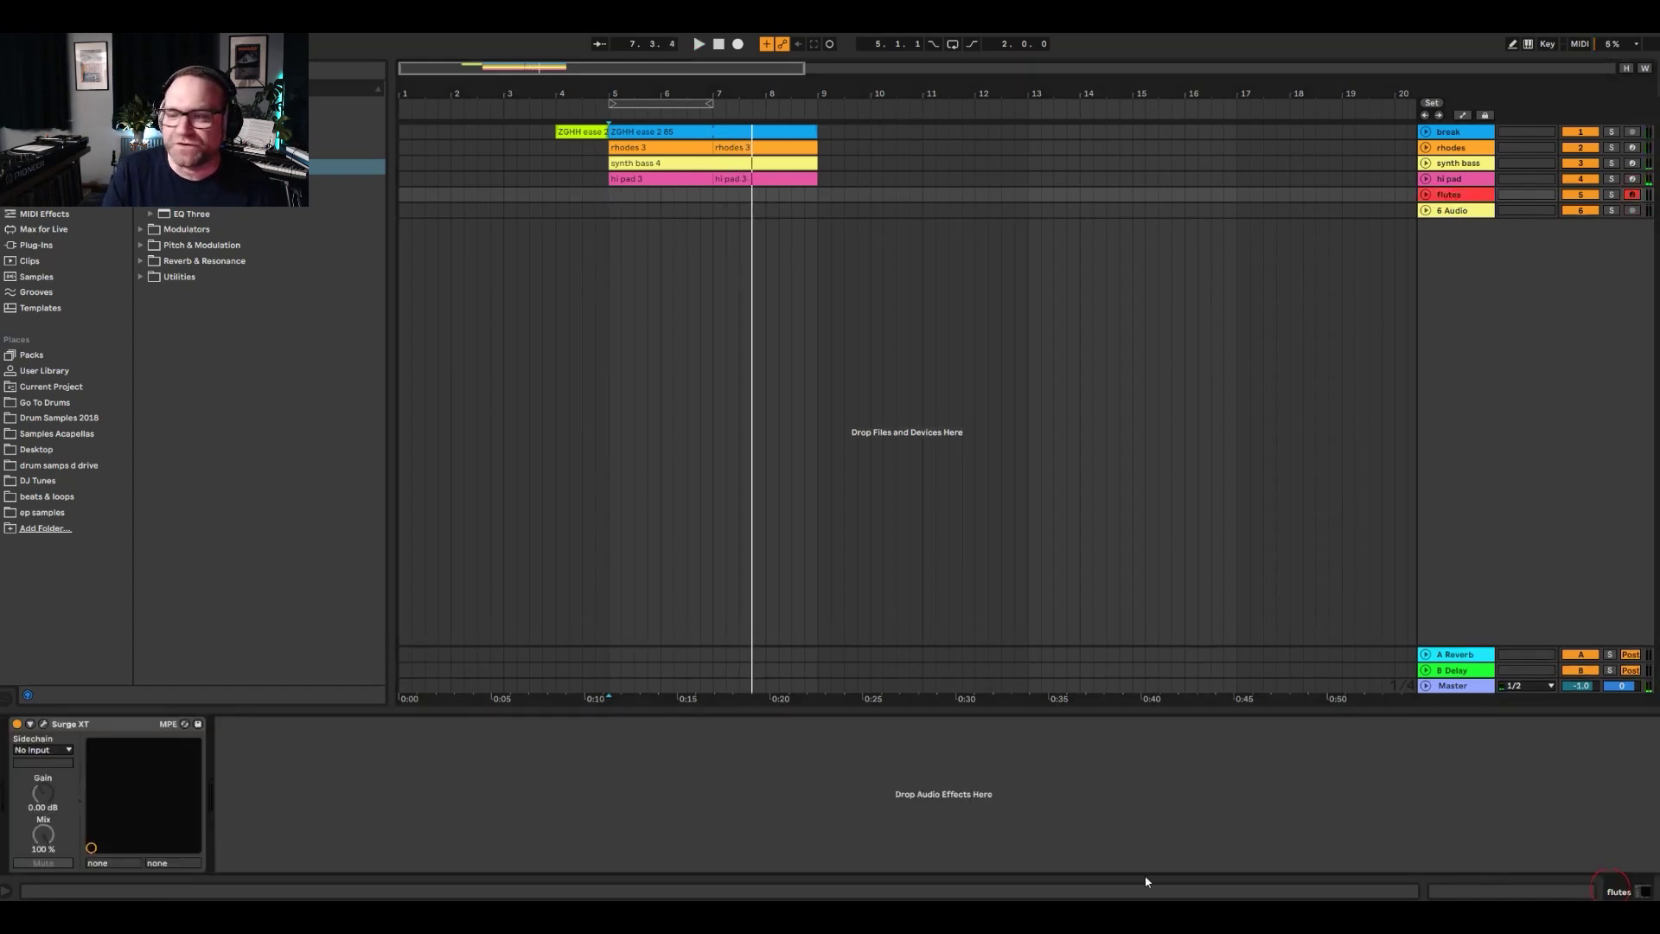
left_click(44, 725)
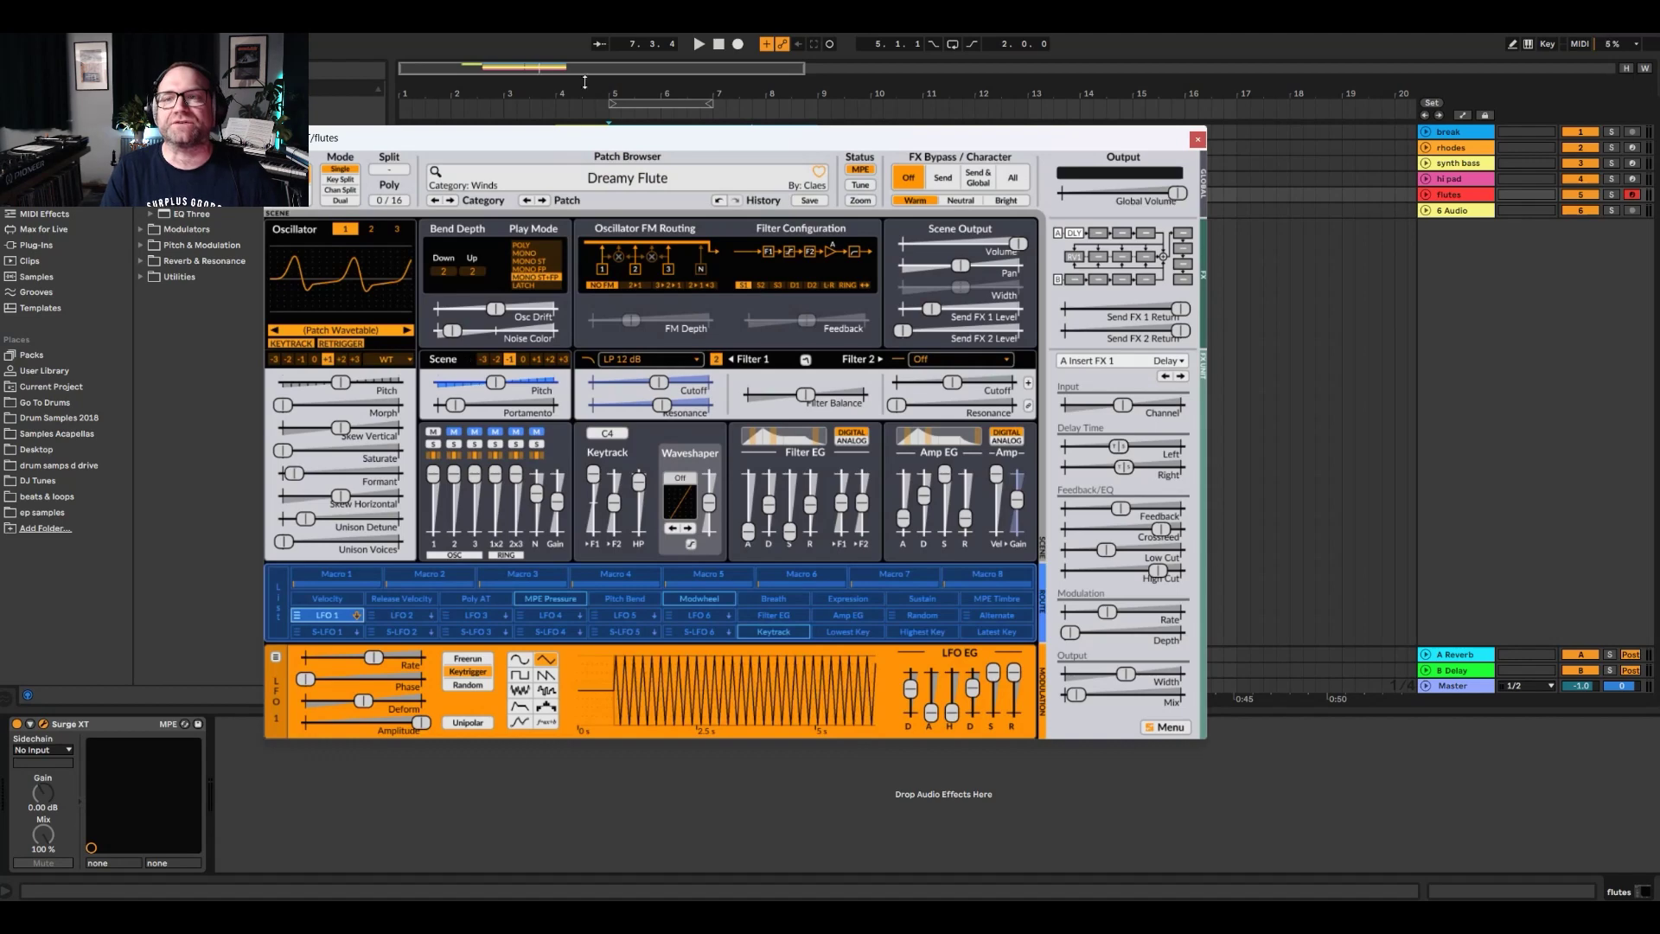
left_click(595, 166)
mouse_move(494, 518)
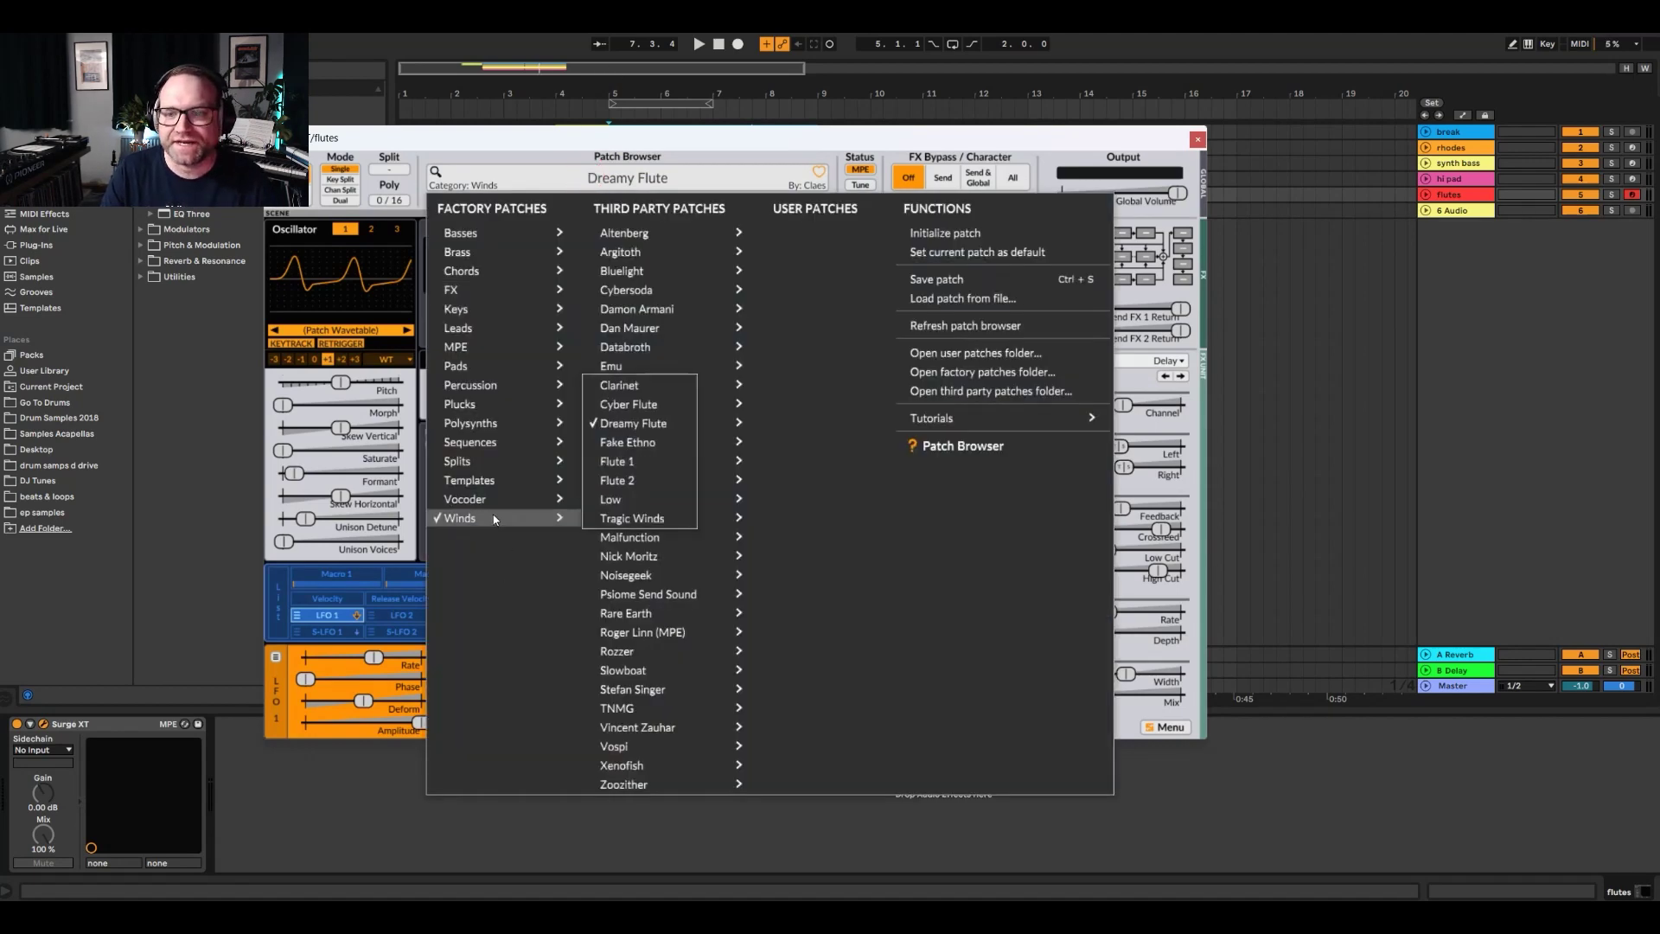
left_click(1197, 139)
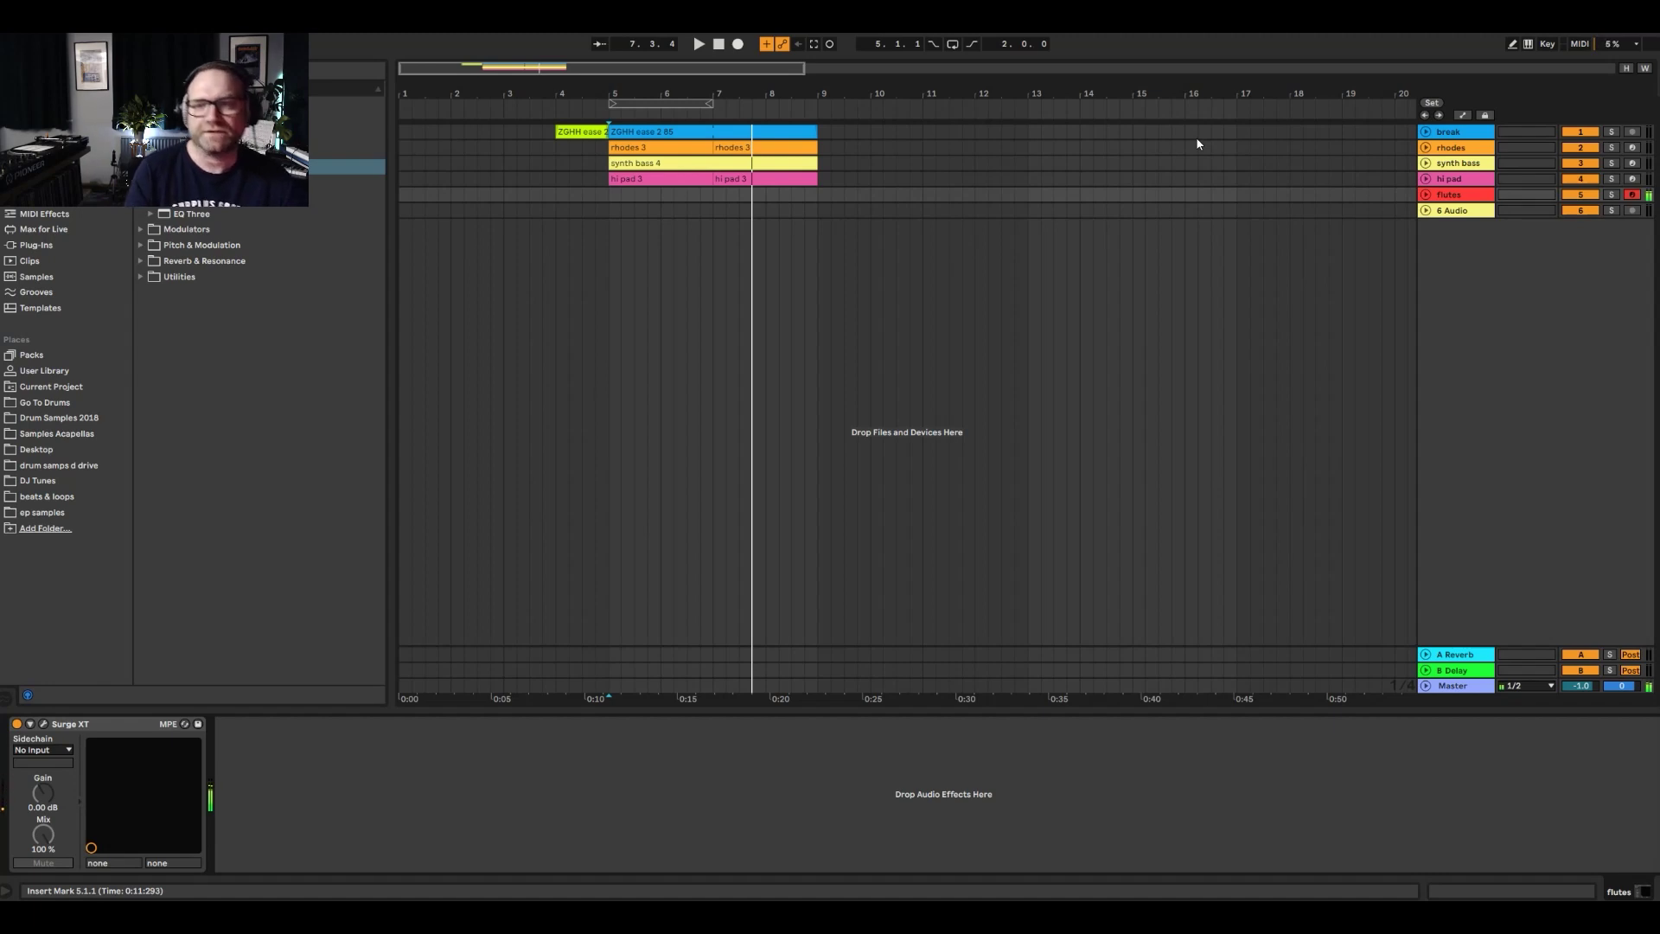
- Record a flute melody on the flutes track from bar 4 to about bar 9
key("space")
left_click(557, 200)
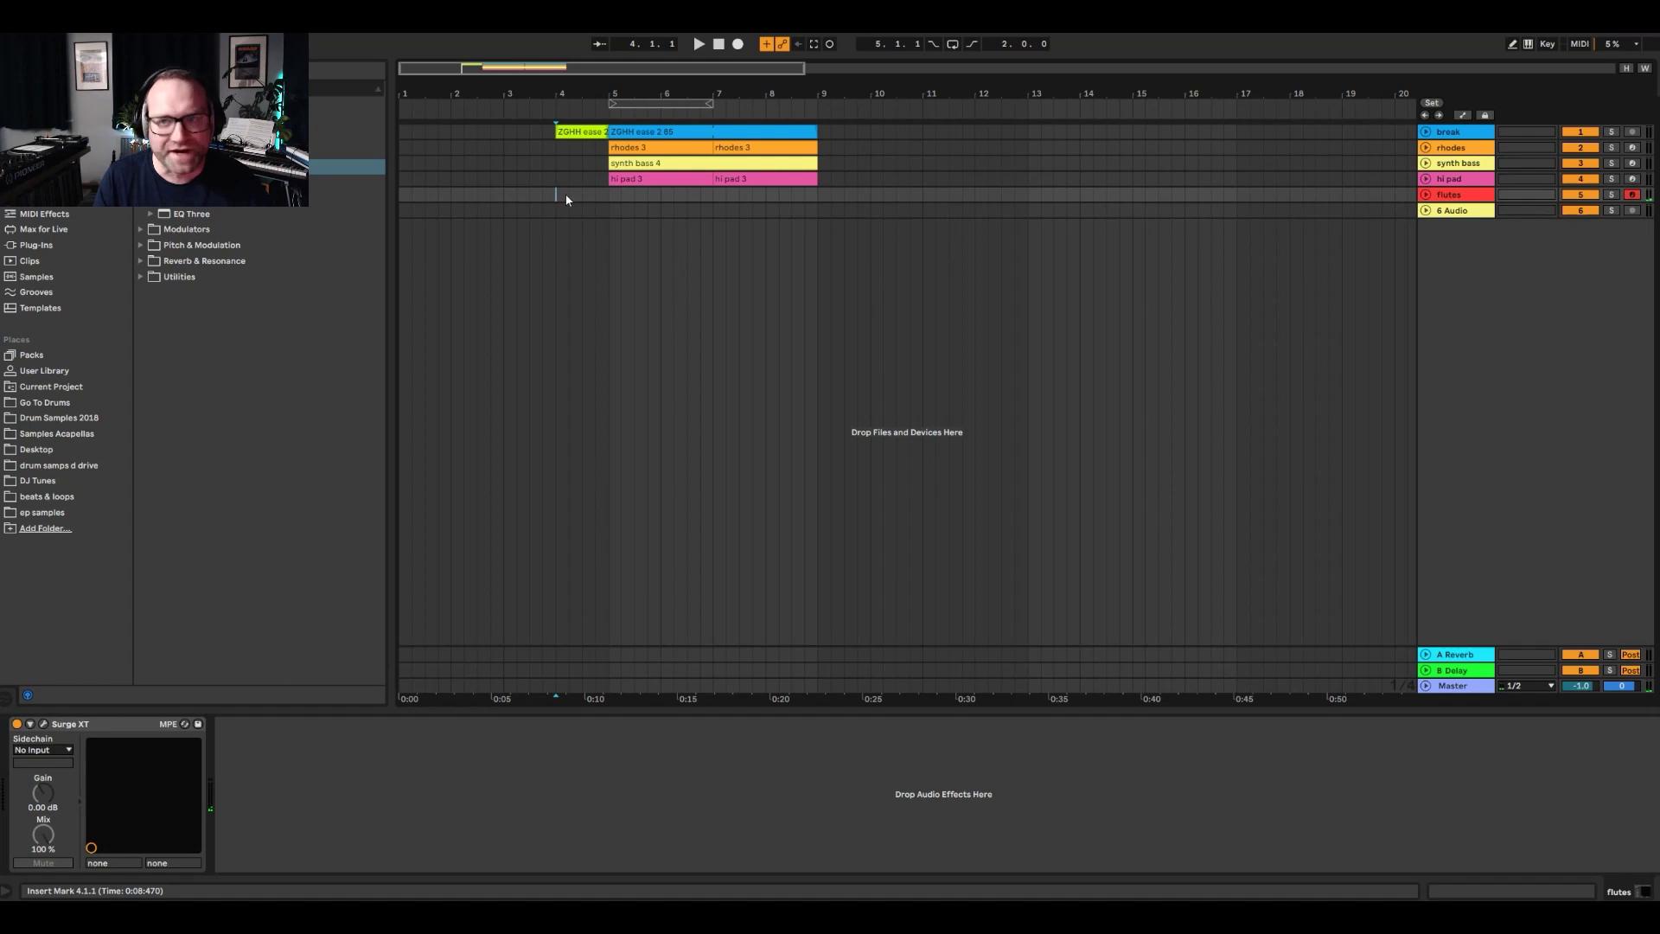
key("space")
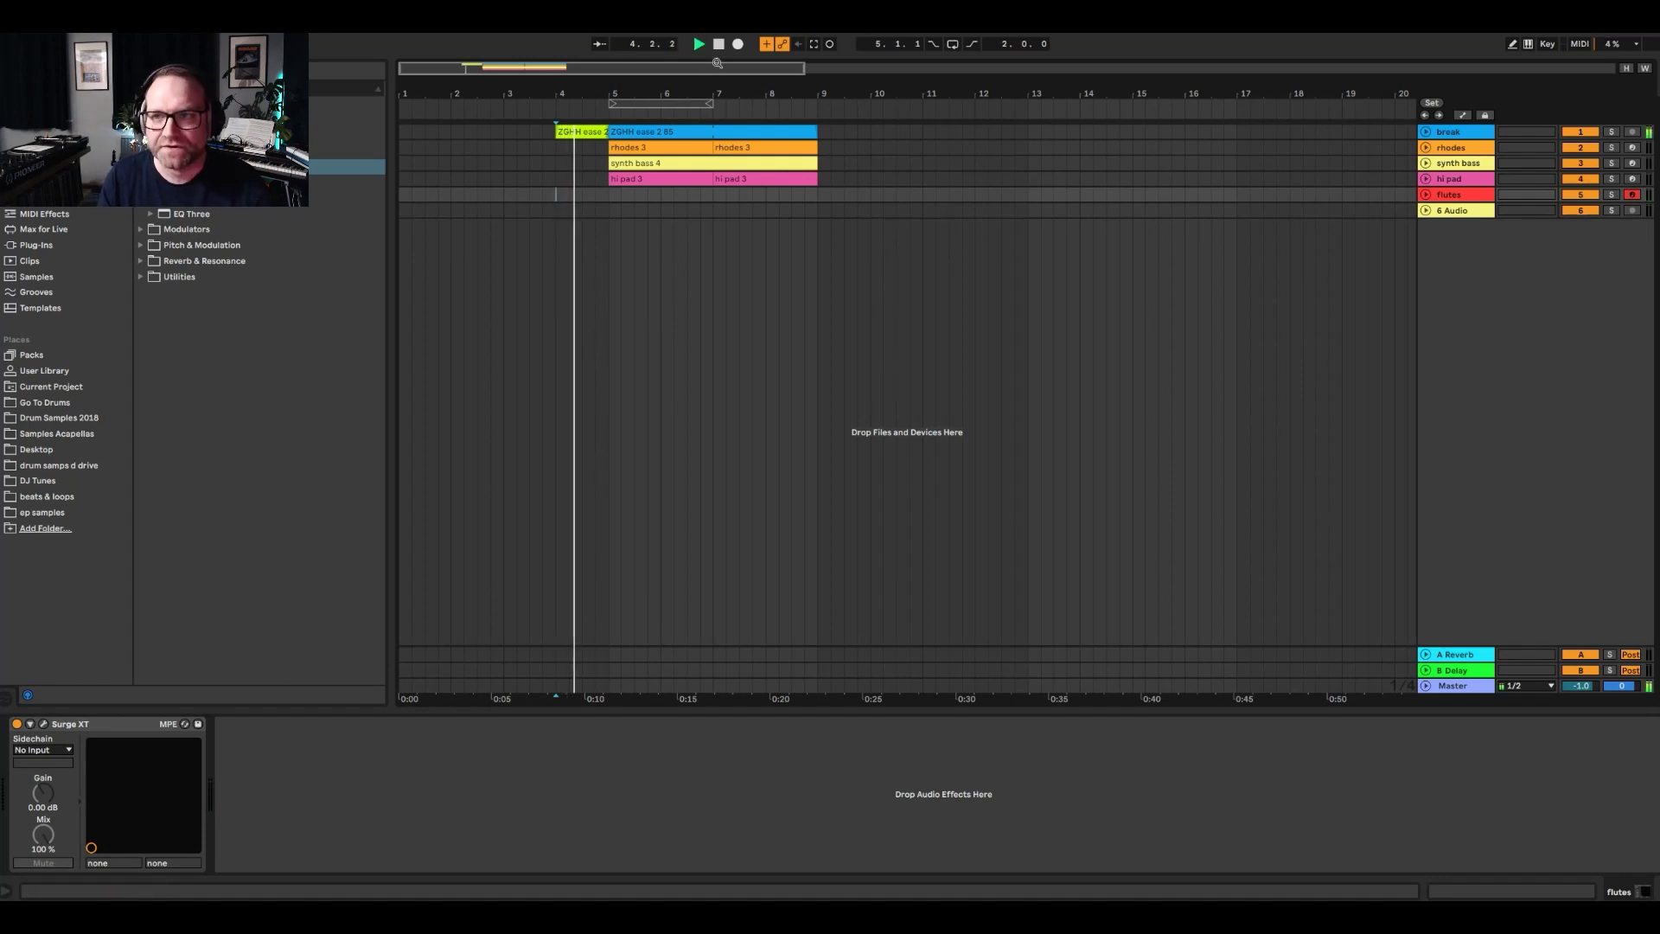
left_click(737, 44)
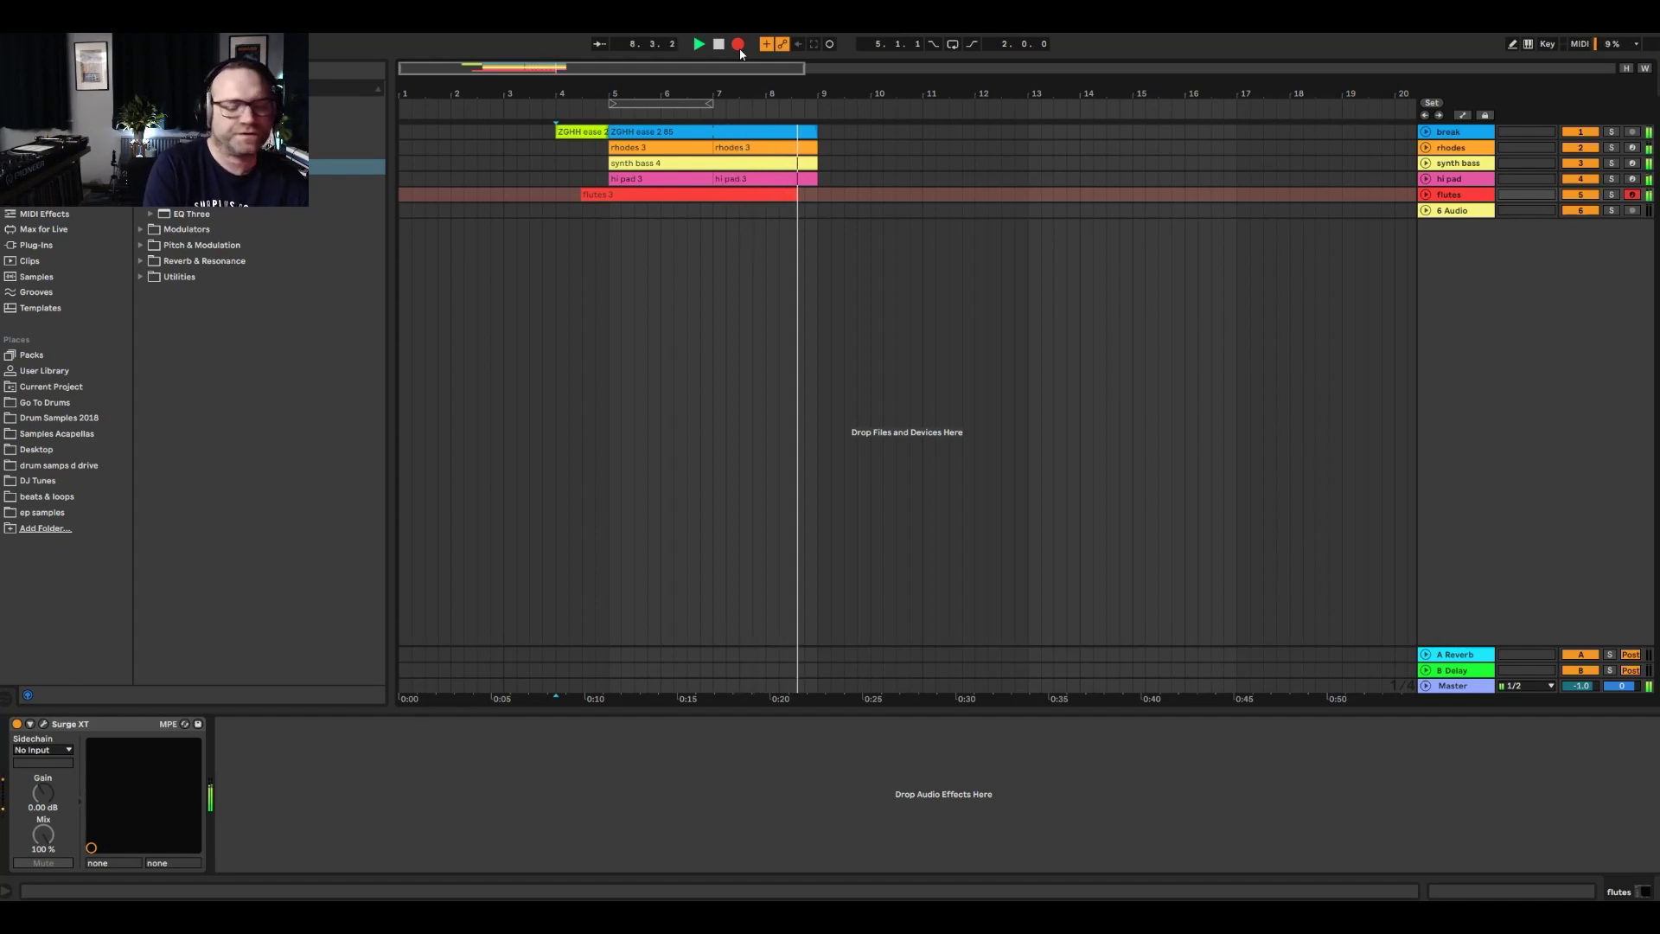
key("space")
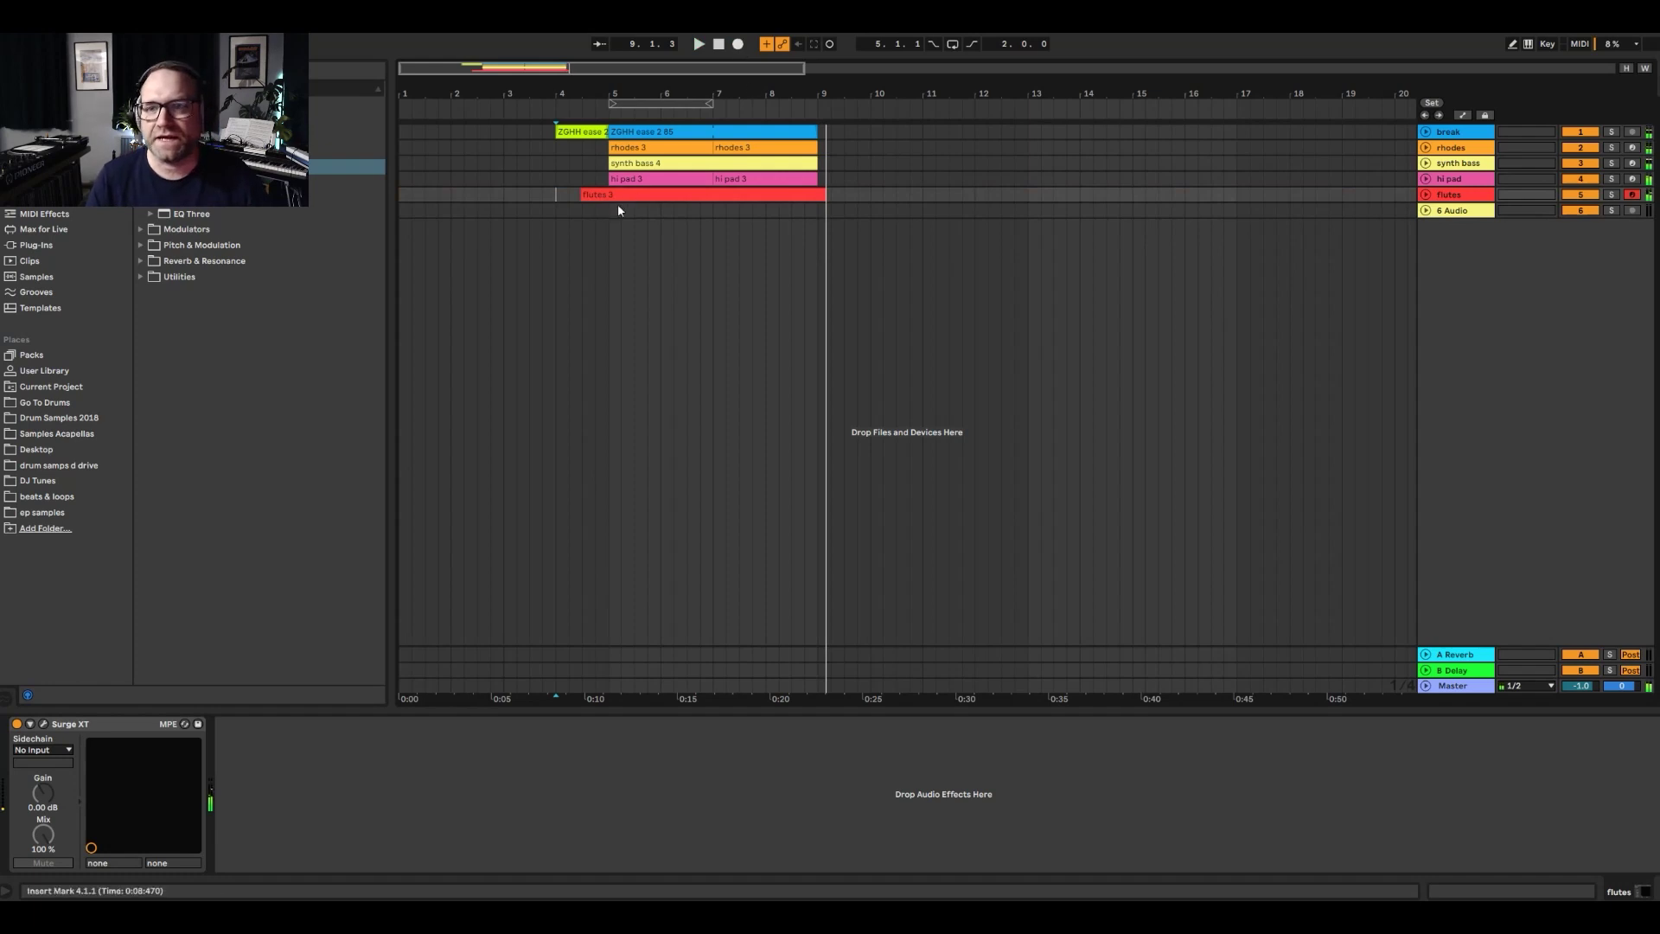
- Trim the empty start off the flutes 3 clip and show its notes in an enlarged editor
left_click_drag(587, 199, 604, 201)
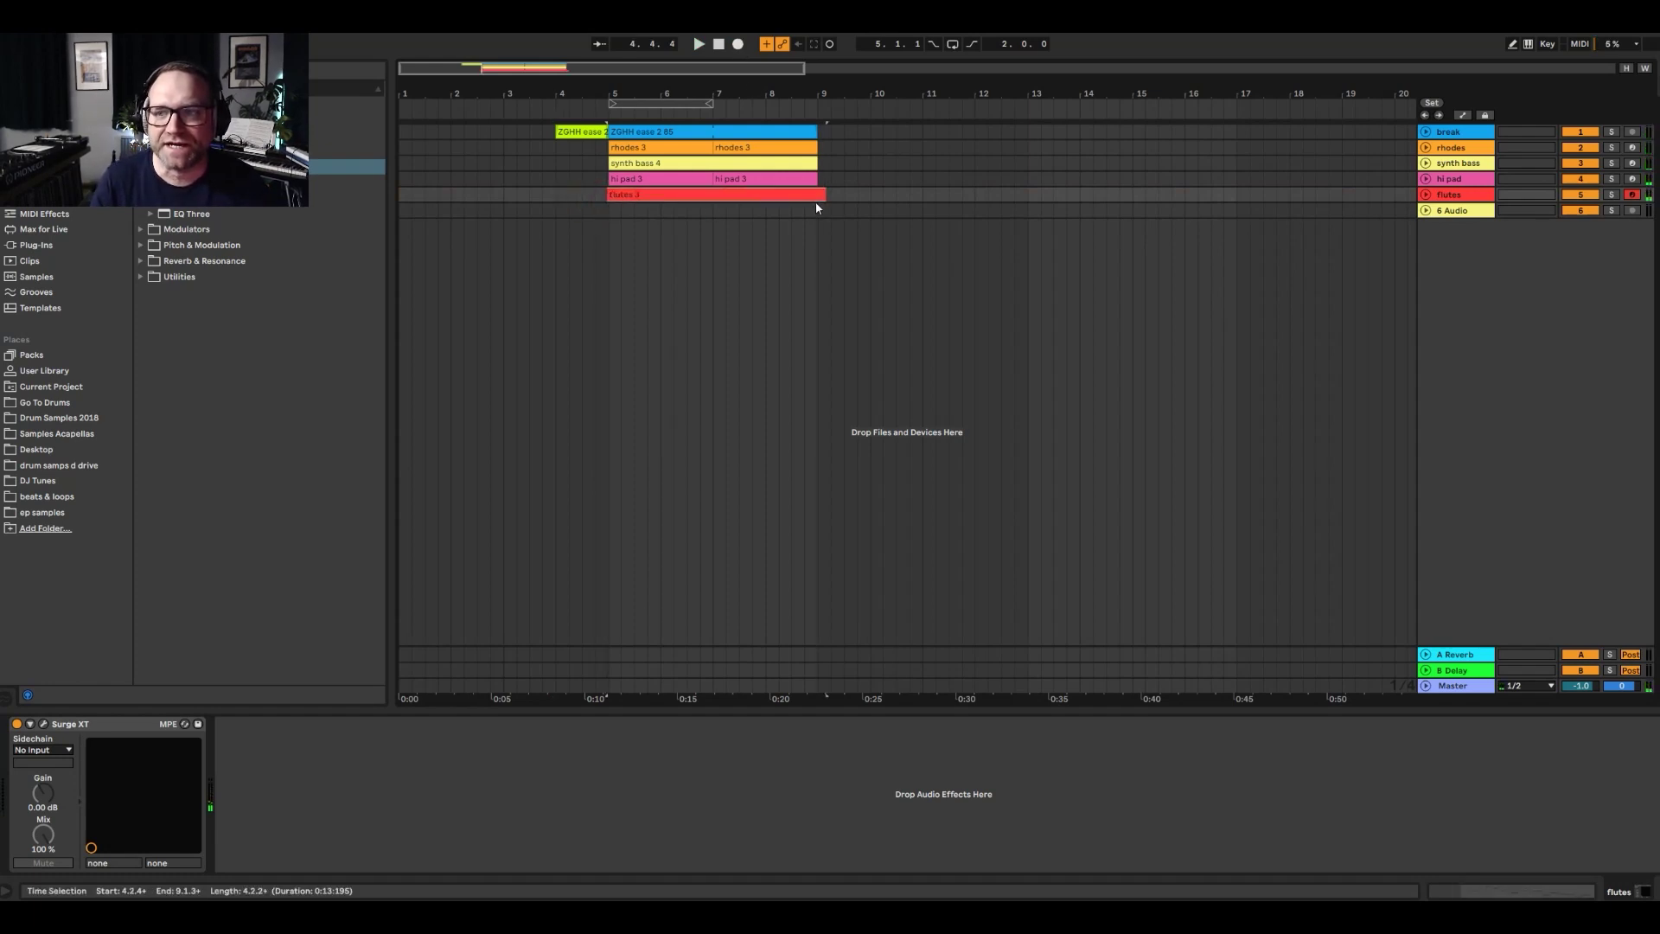
double_click(778, 194)
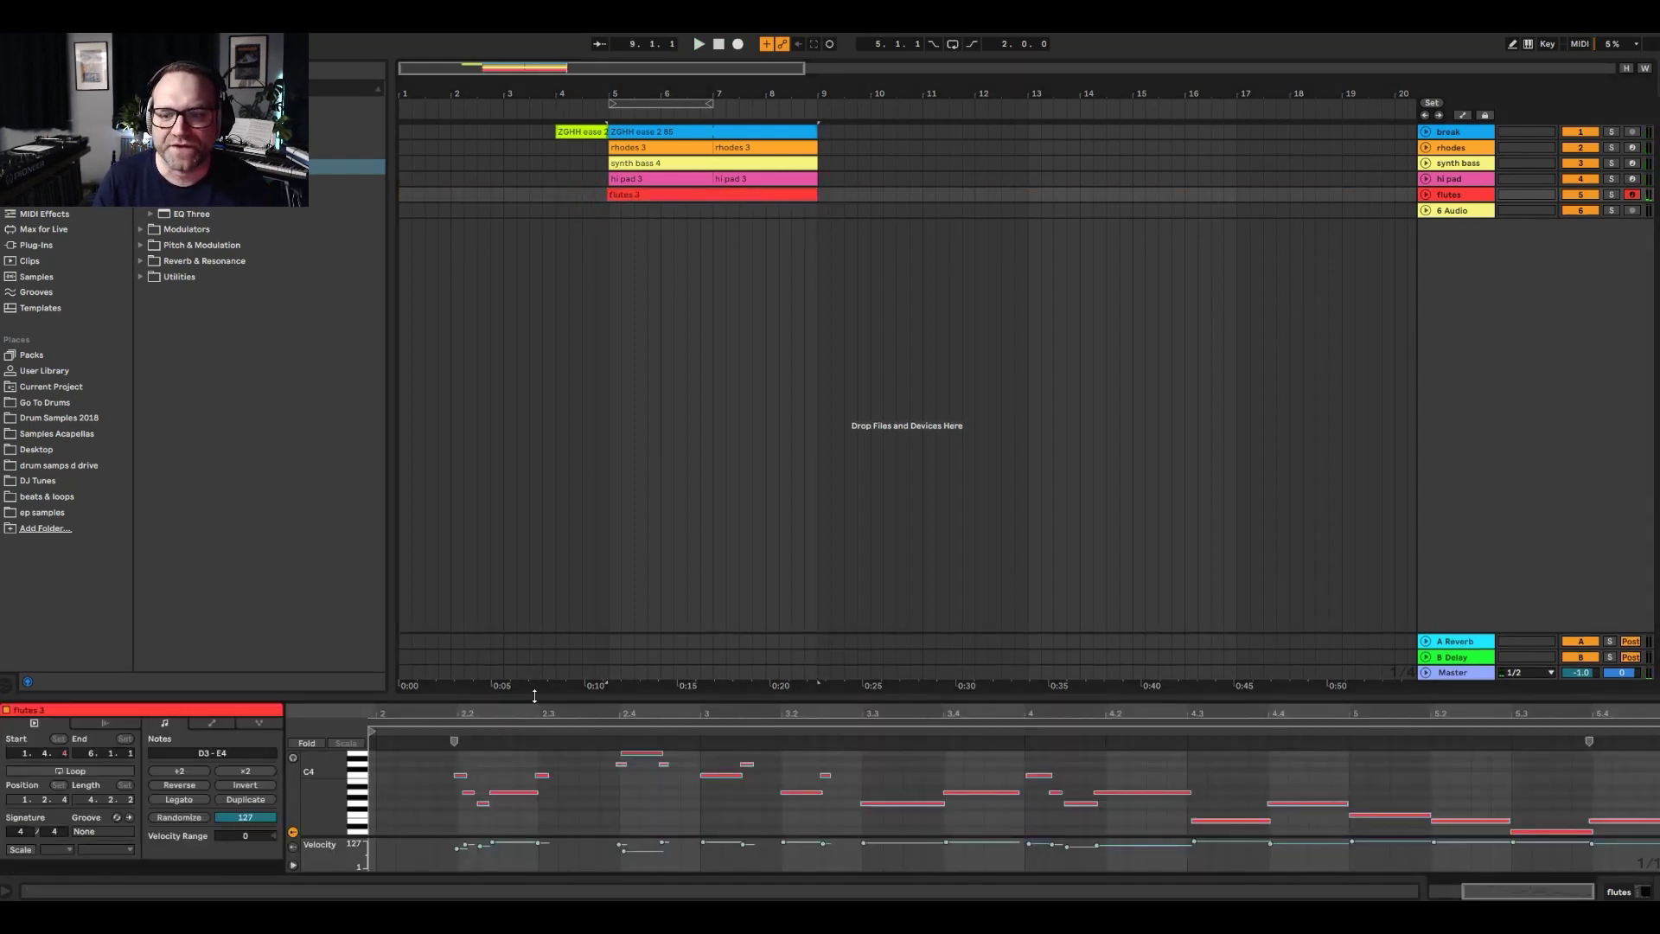
left_click_drag(534, 695, 519, 283)
- Audition the recorded flute notes, then zoom in on the opening notes
left_click_drag(451, 663, 1615, 346)
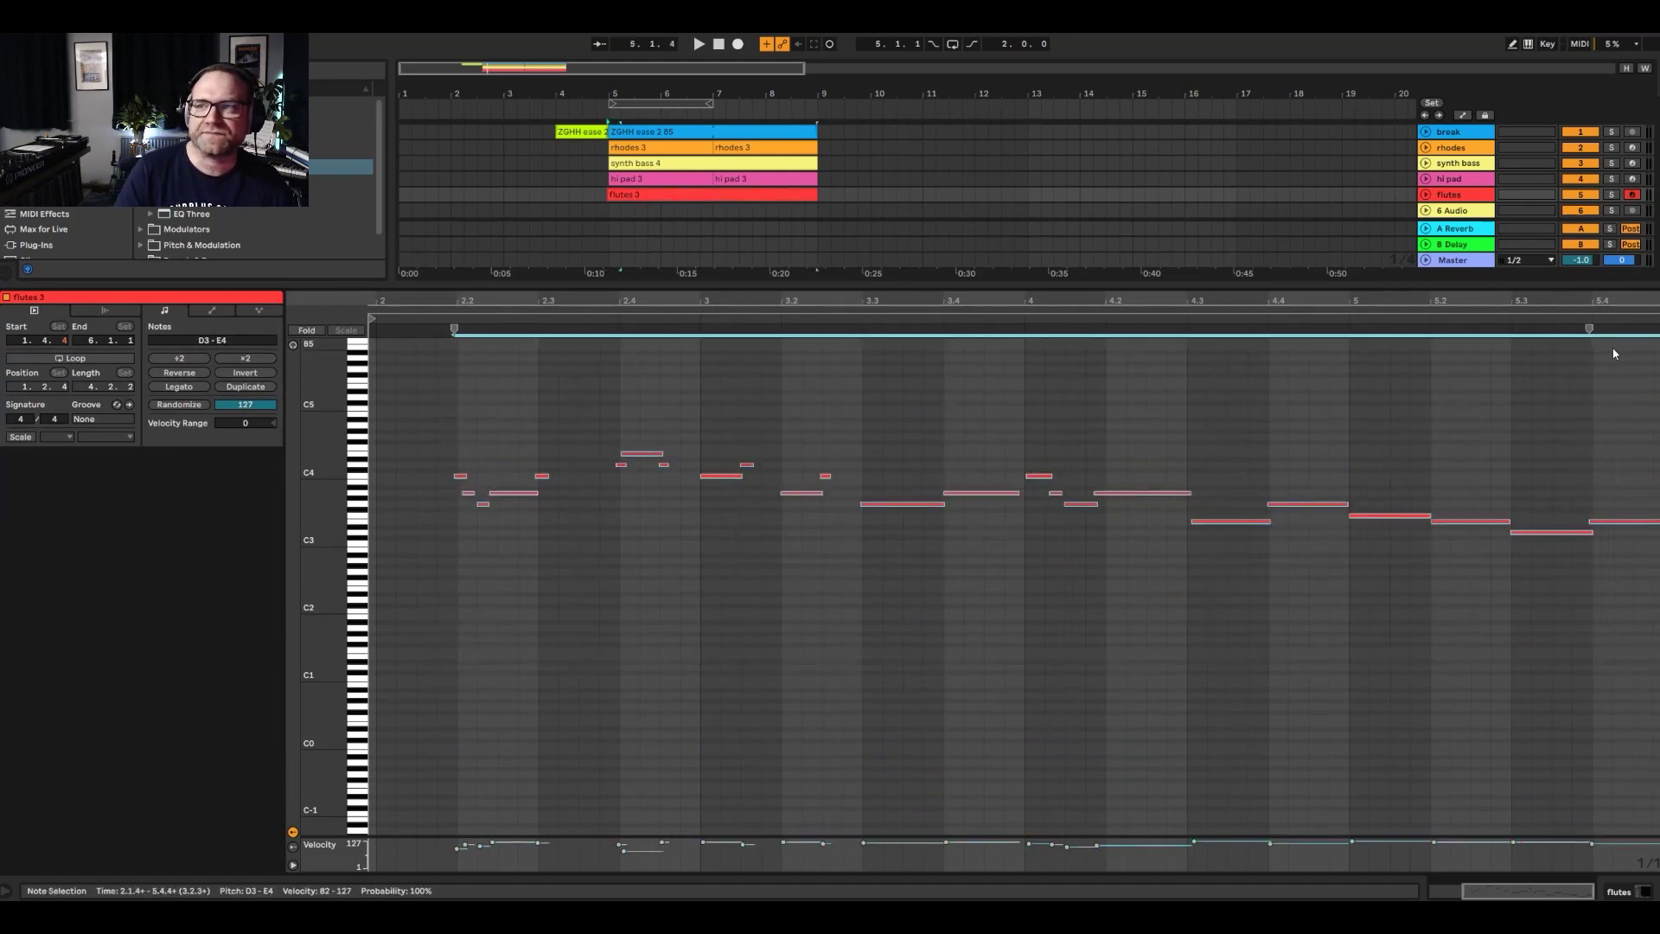
key("space")
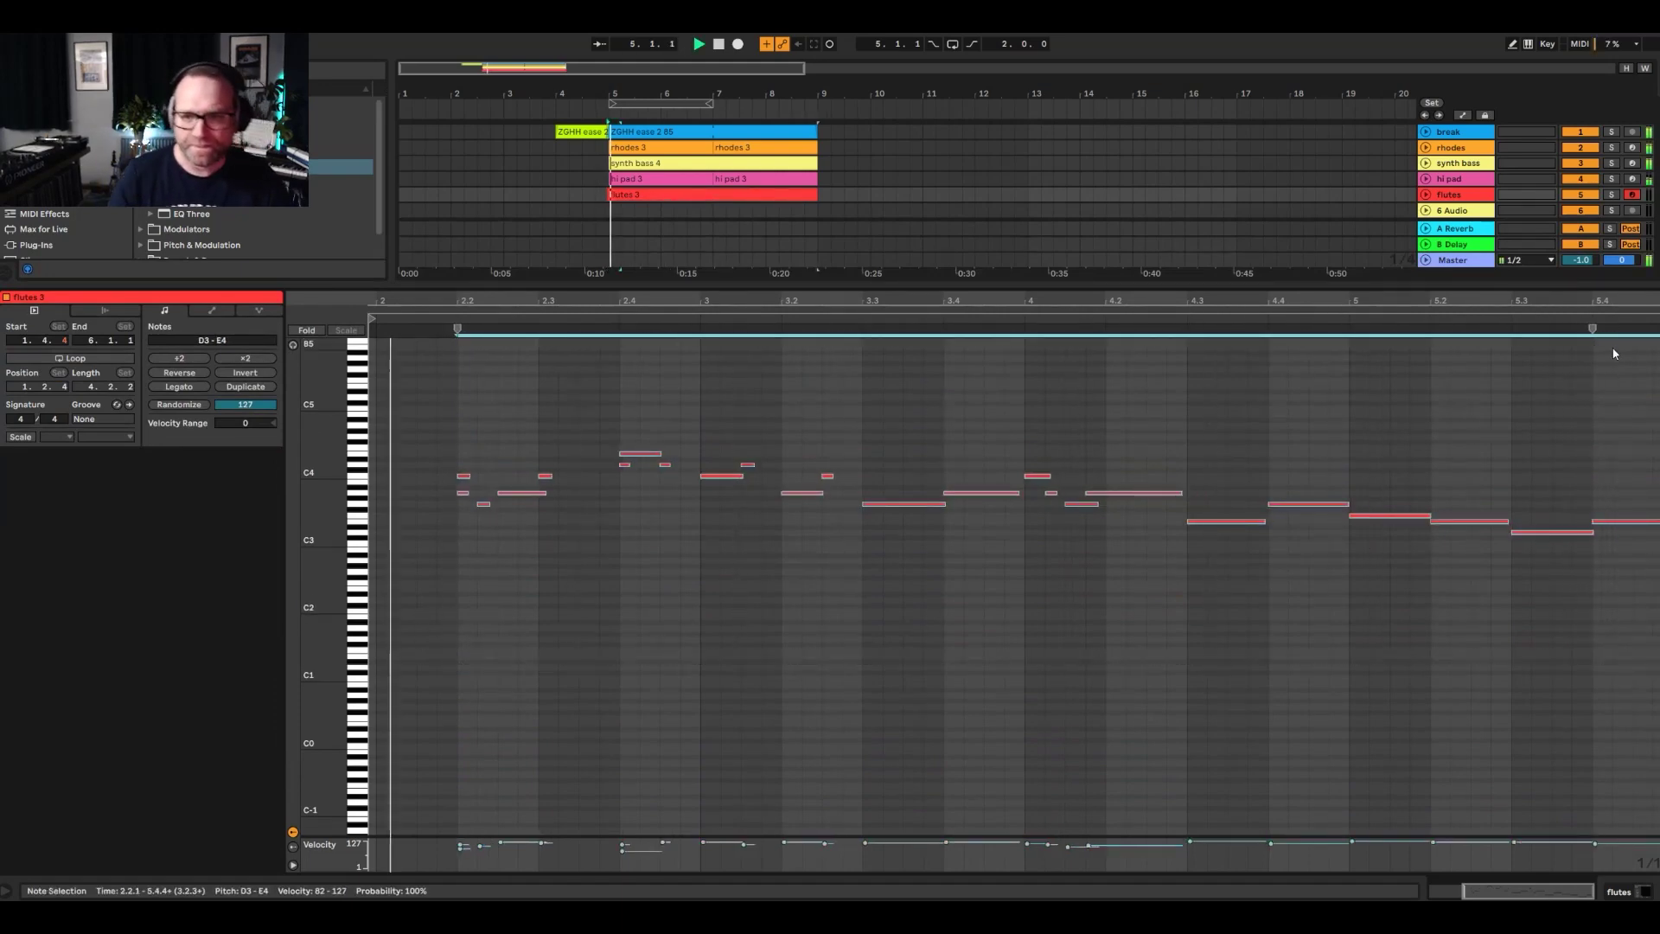
left_click(437, 484)
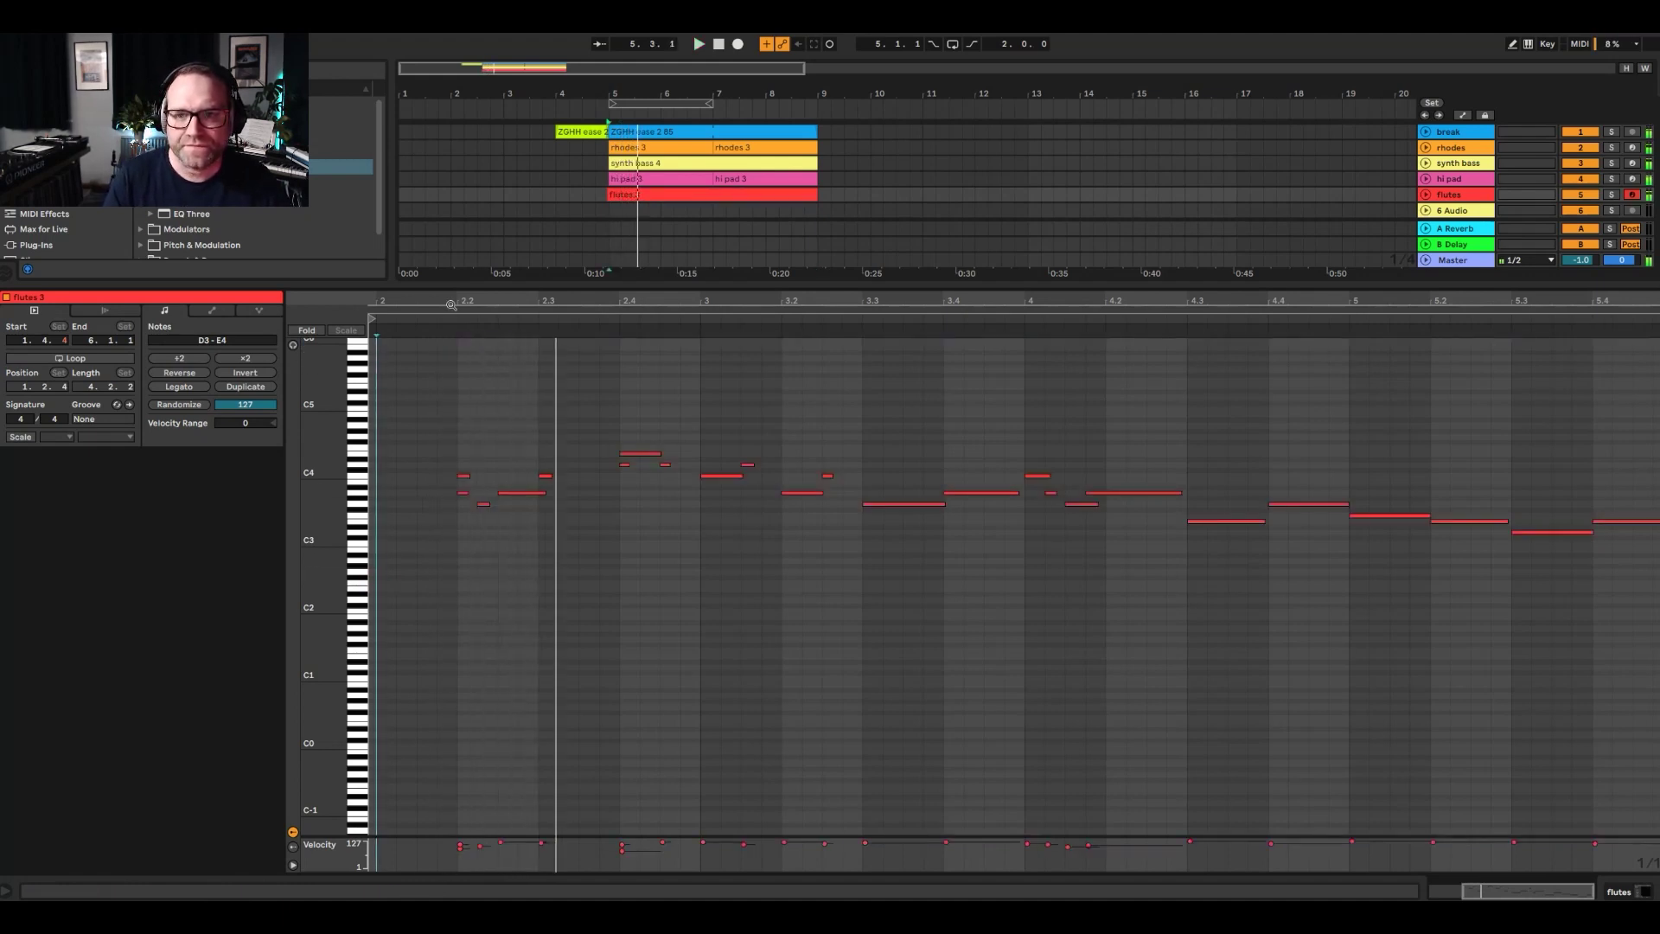
left_click_drag(451, 305, 491, 434)
- Shift the C4 note slightly later and lengthen the G3 note to start earlier
left_click(516, 476)
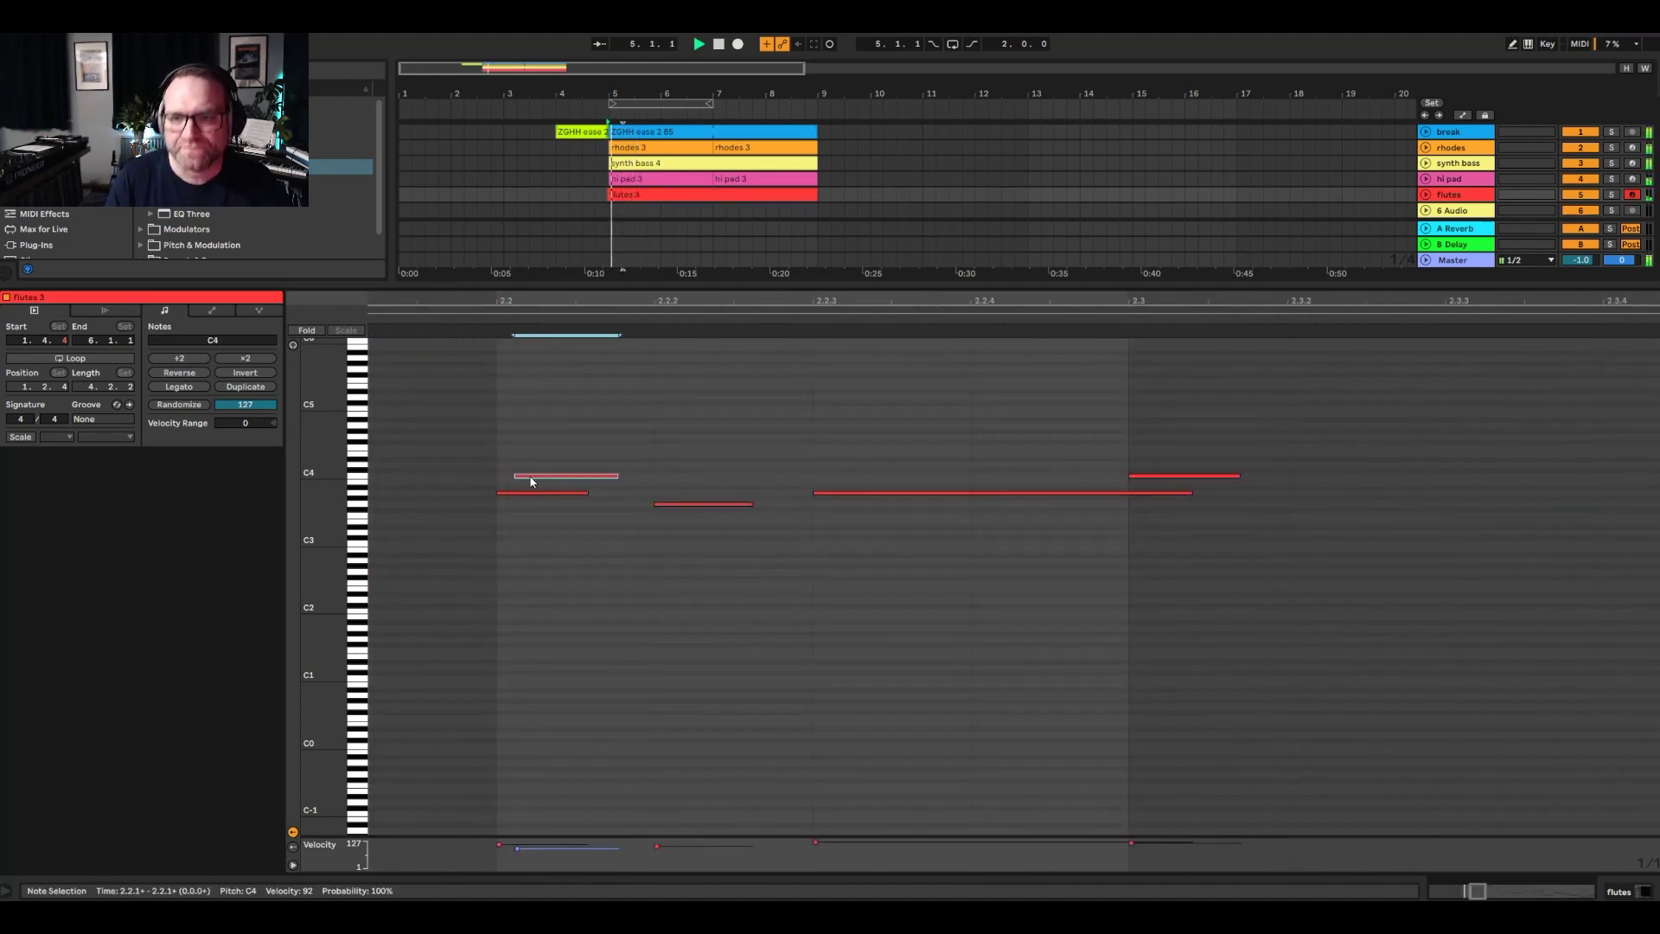
mouse_move(530, 482)
left_mouse_down()
mouse_move(557, 484)
mouse_move(460, 490)
mouse_move(514, 476)
left_mouse_up()
key("space")
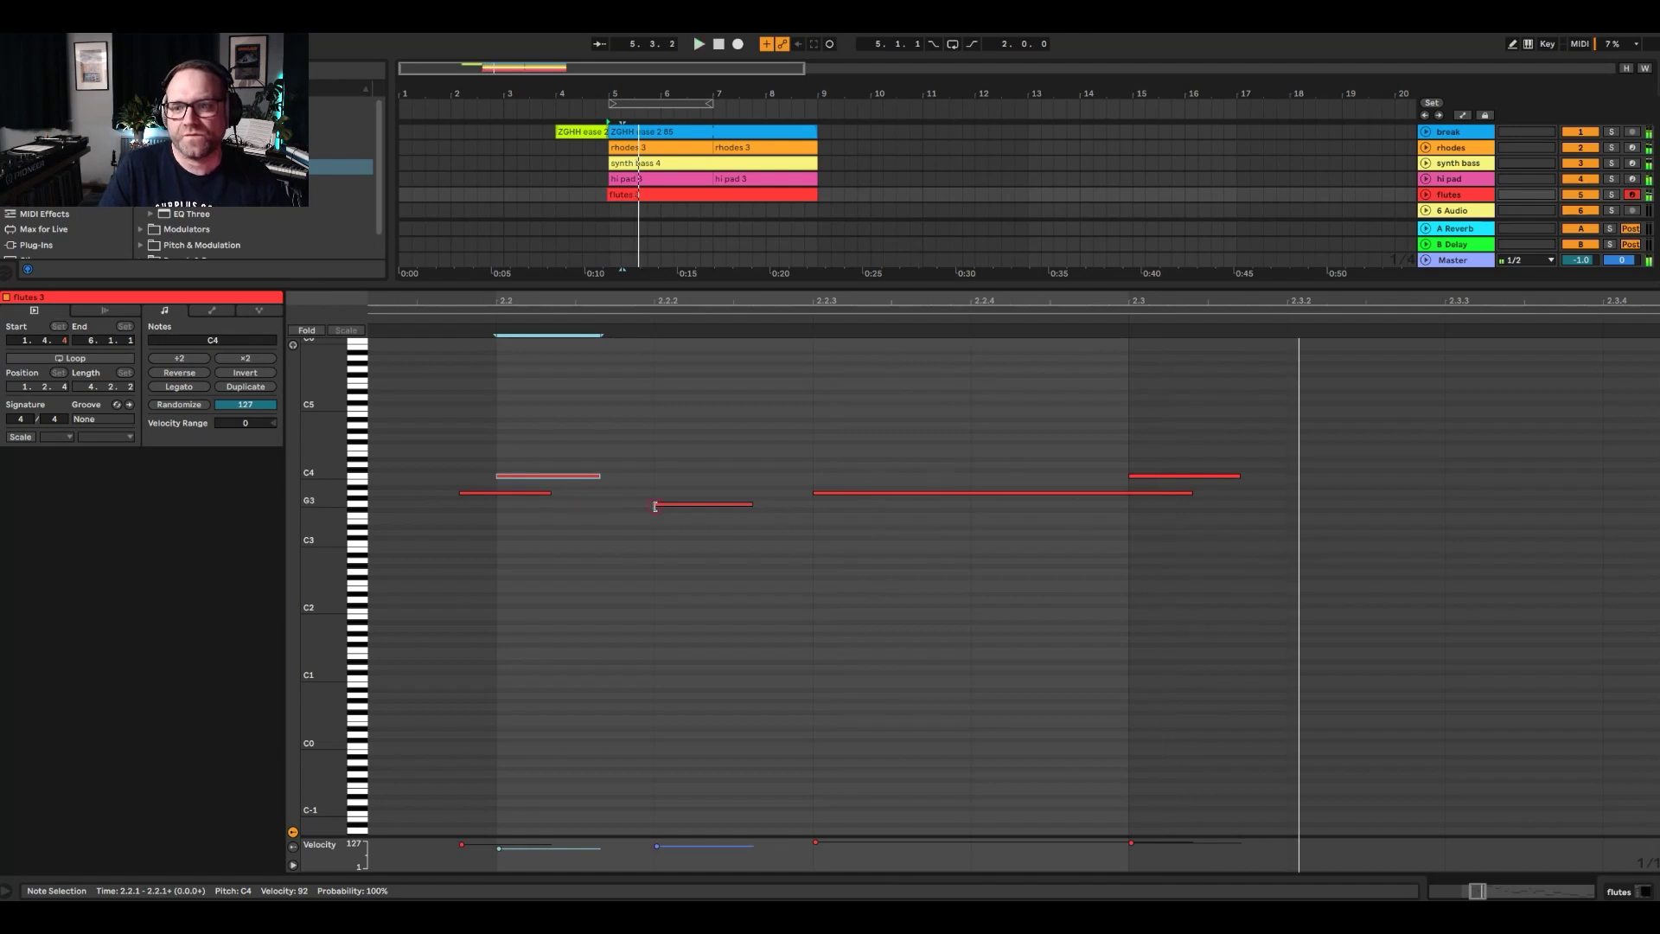
left_click_drag(654, 505, 593, 505)
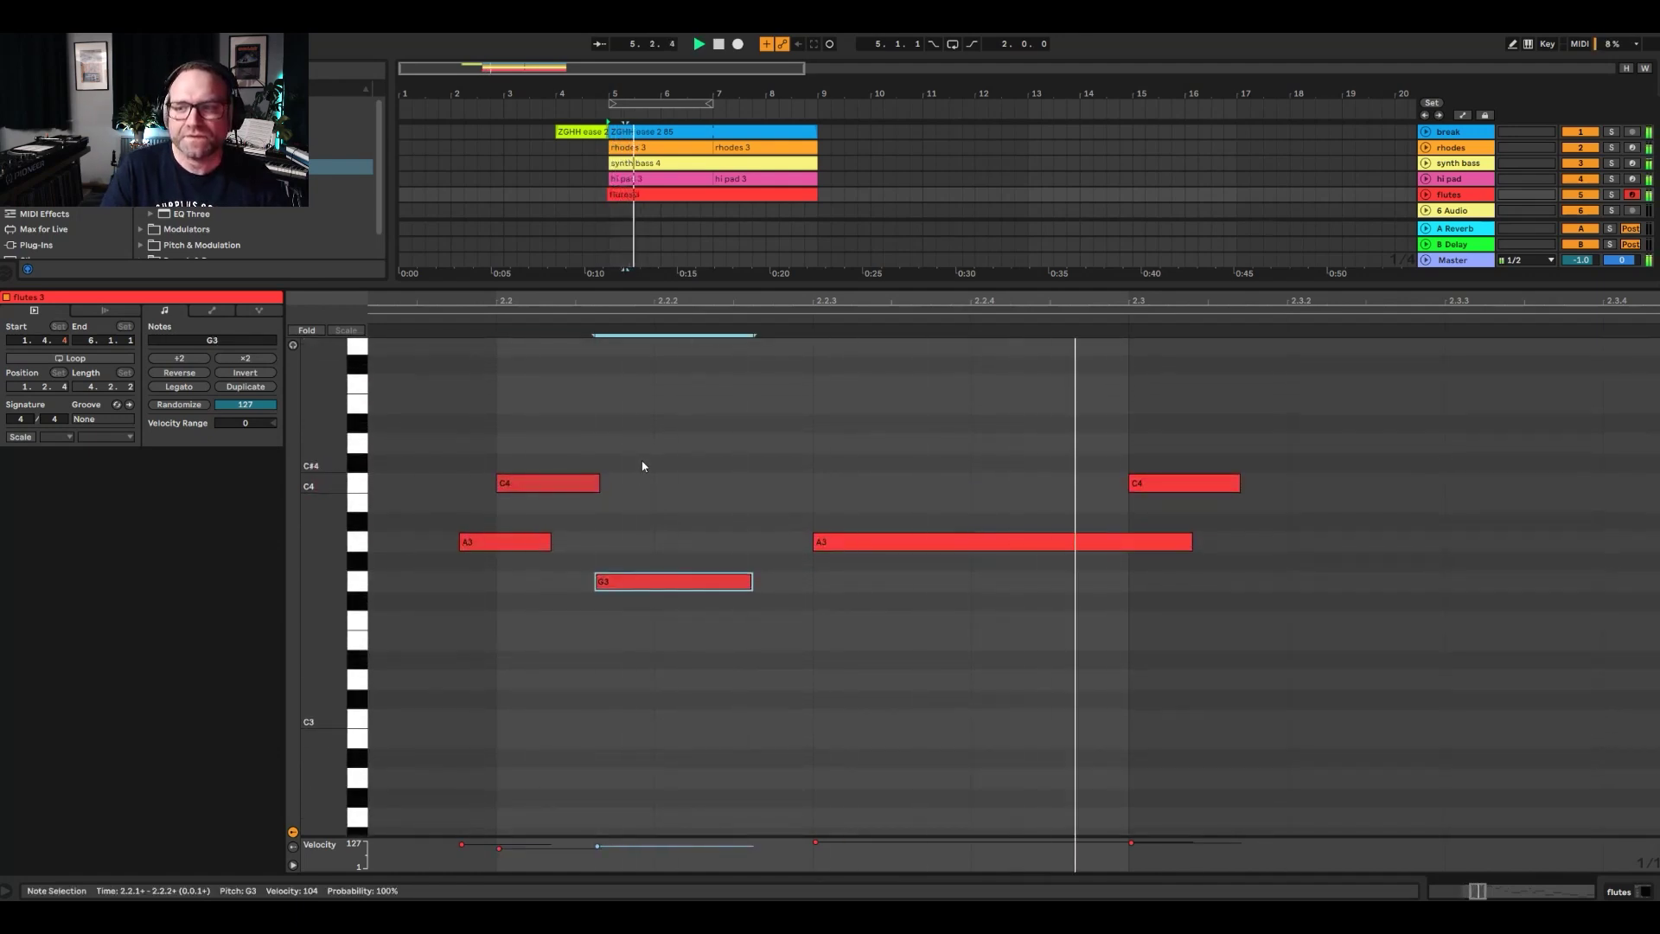
key("minus")
key("minus")
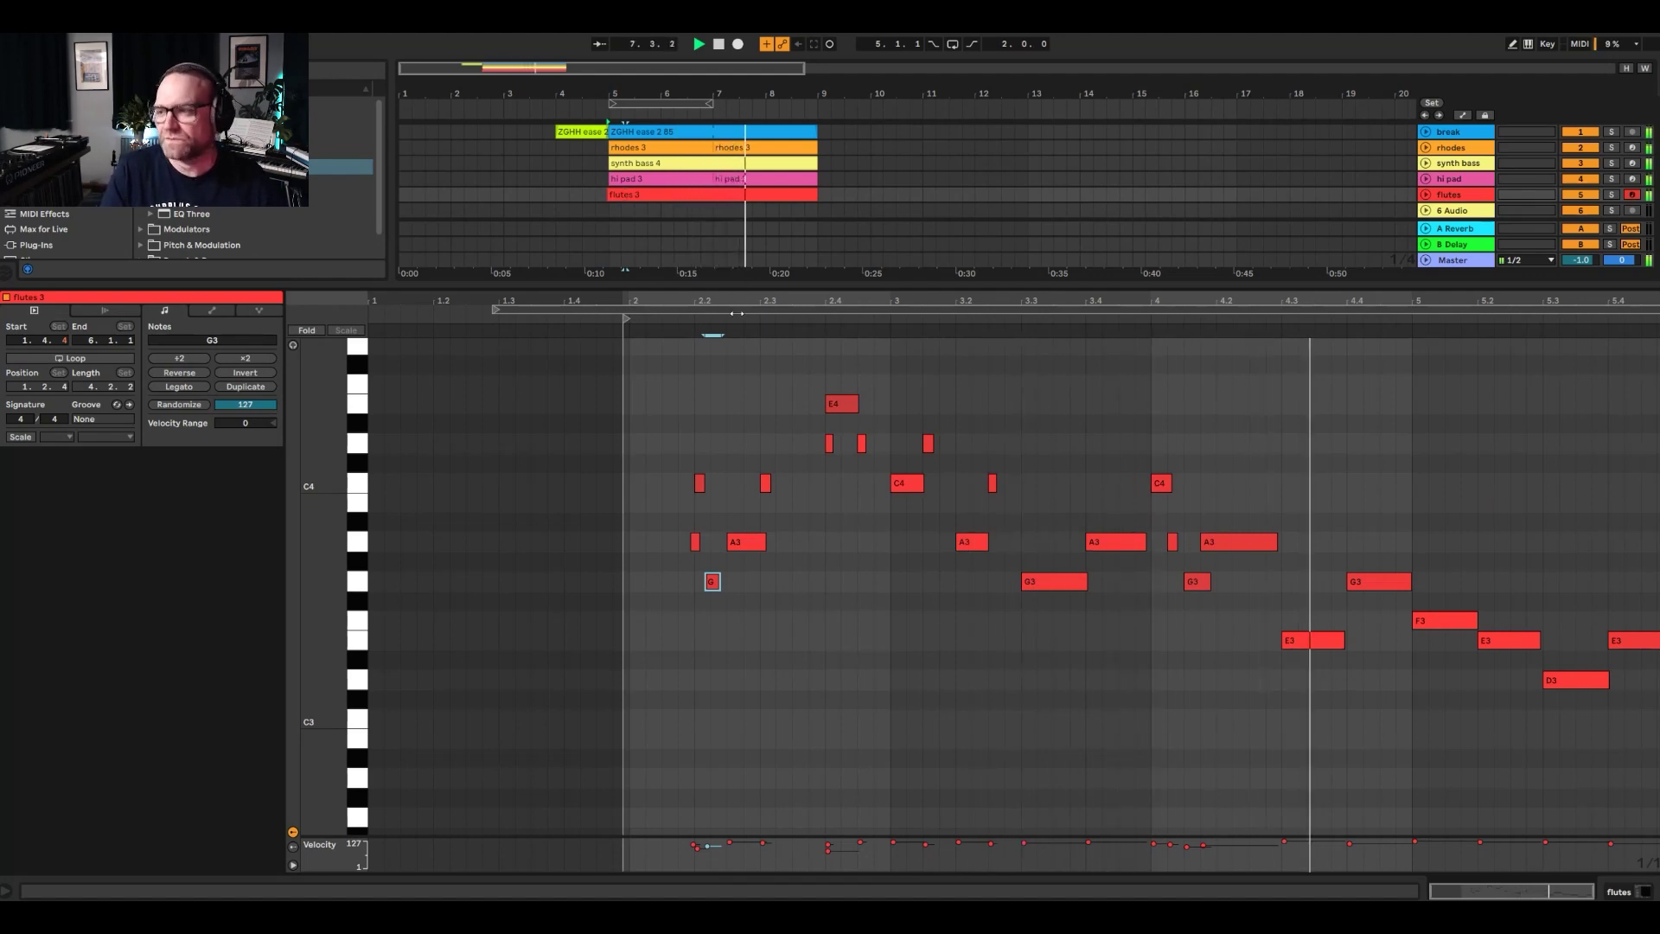
- Shrink the note editor and duplicate the rhodes 3 clips into bars 9–13
left_click_drag(760, 285, 761, 635)
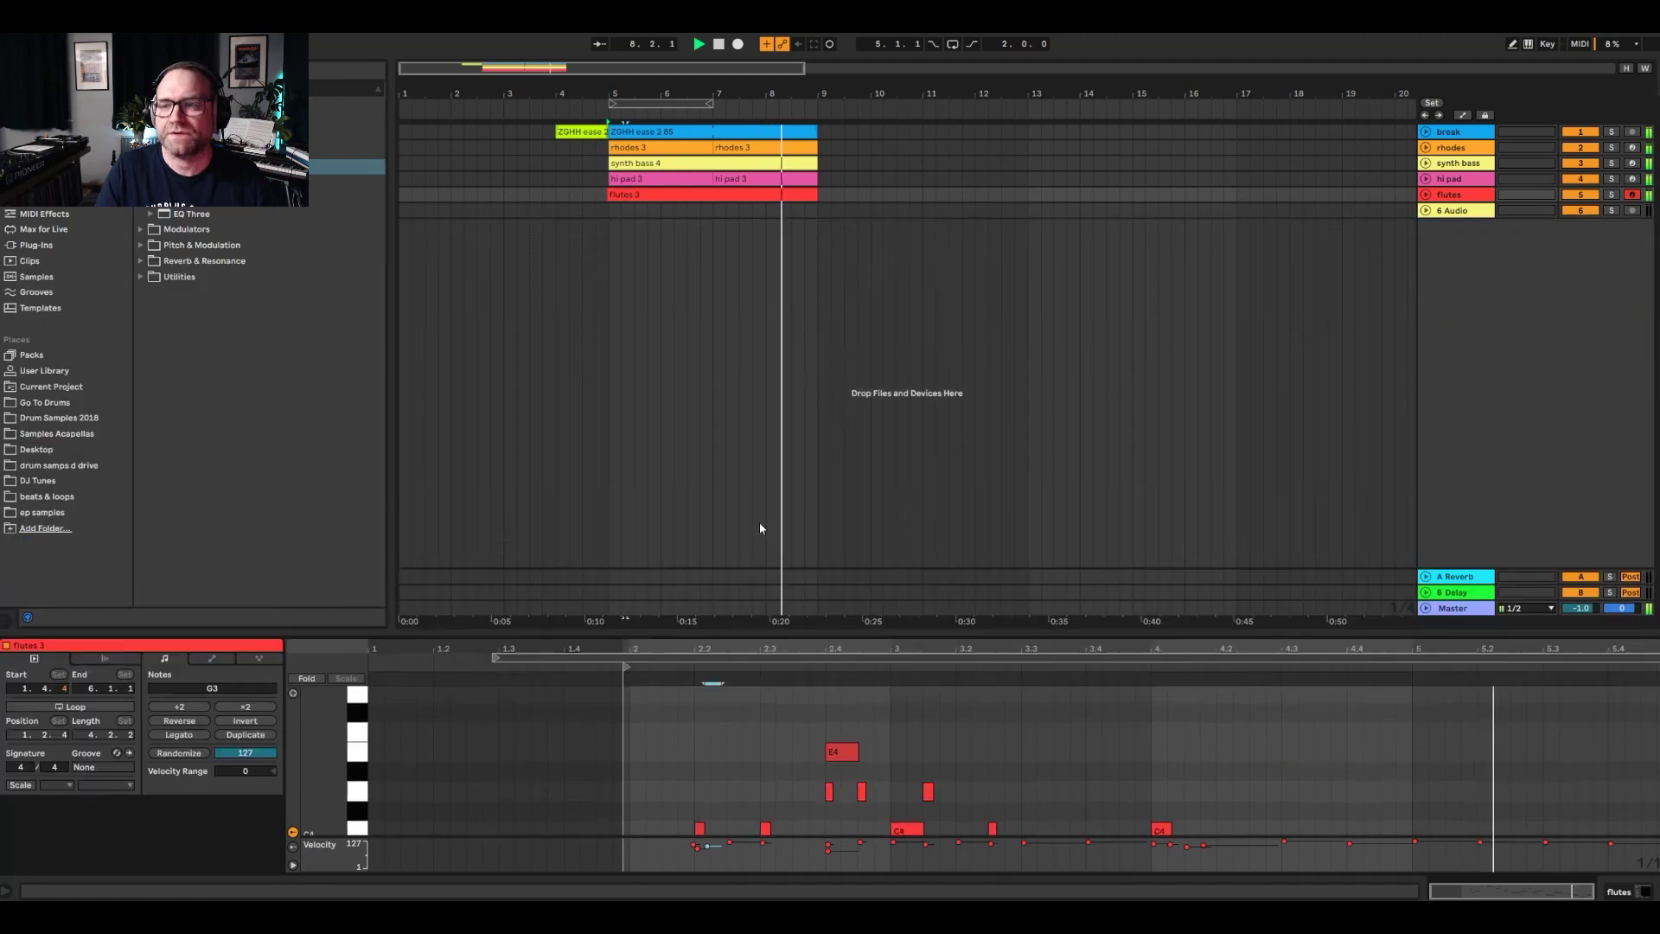
left_click(620, 210)
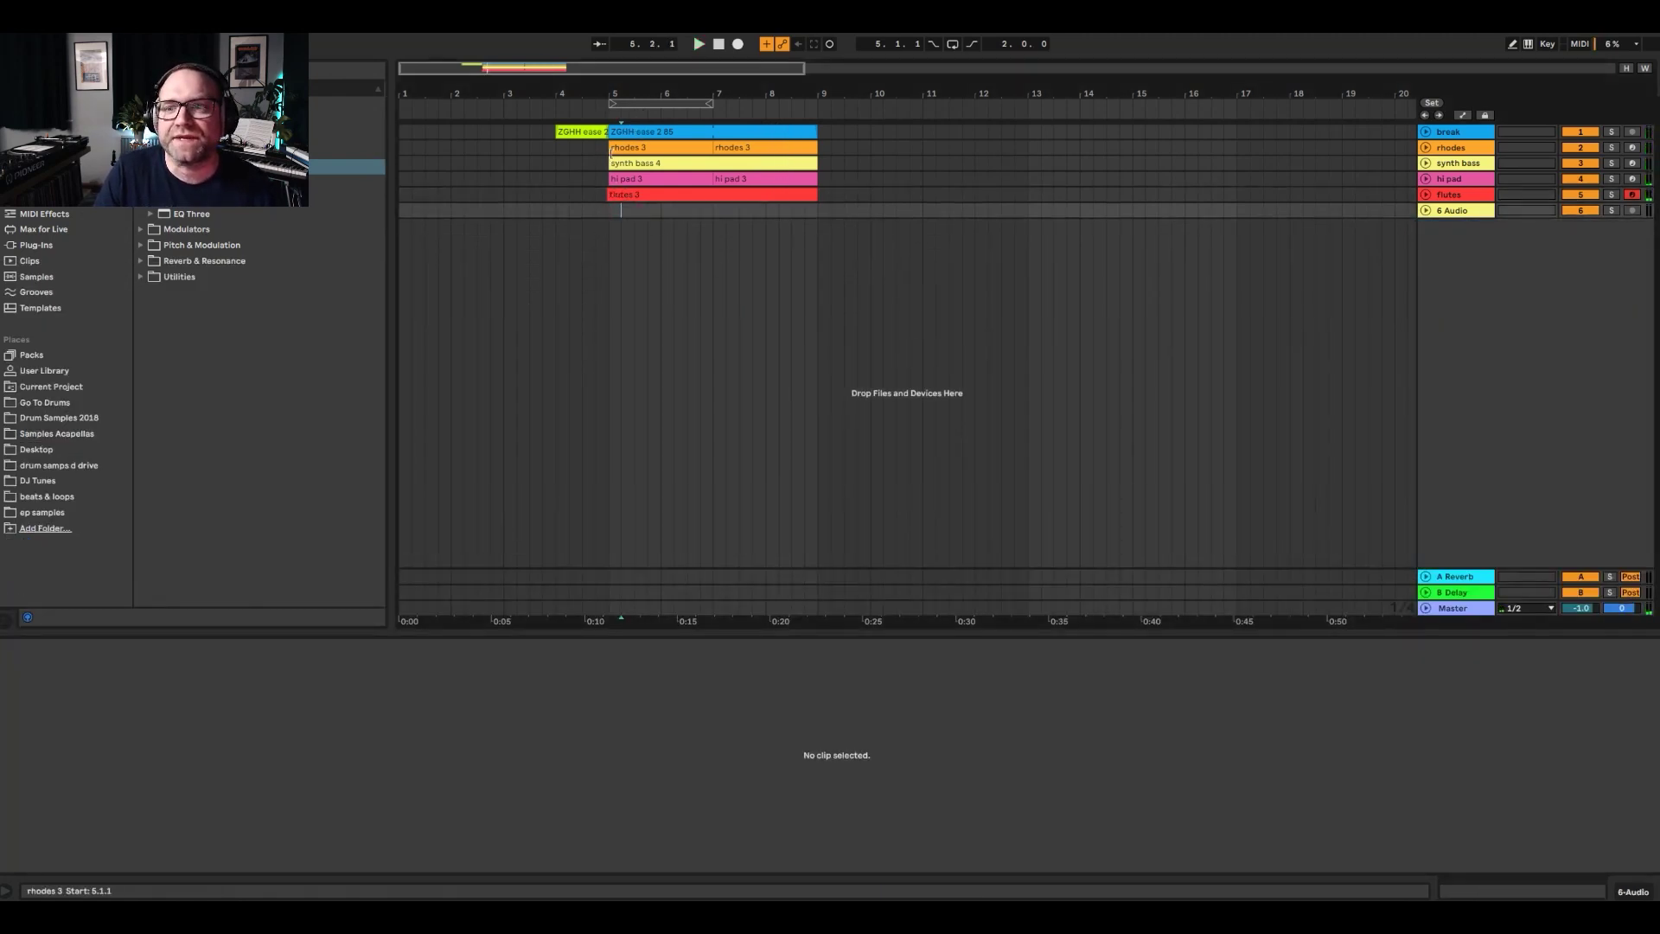
left_click_drag(610, 152, 802, 156)
key("ctrl+d")
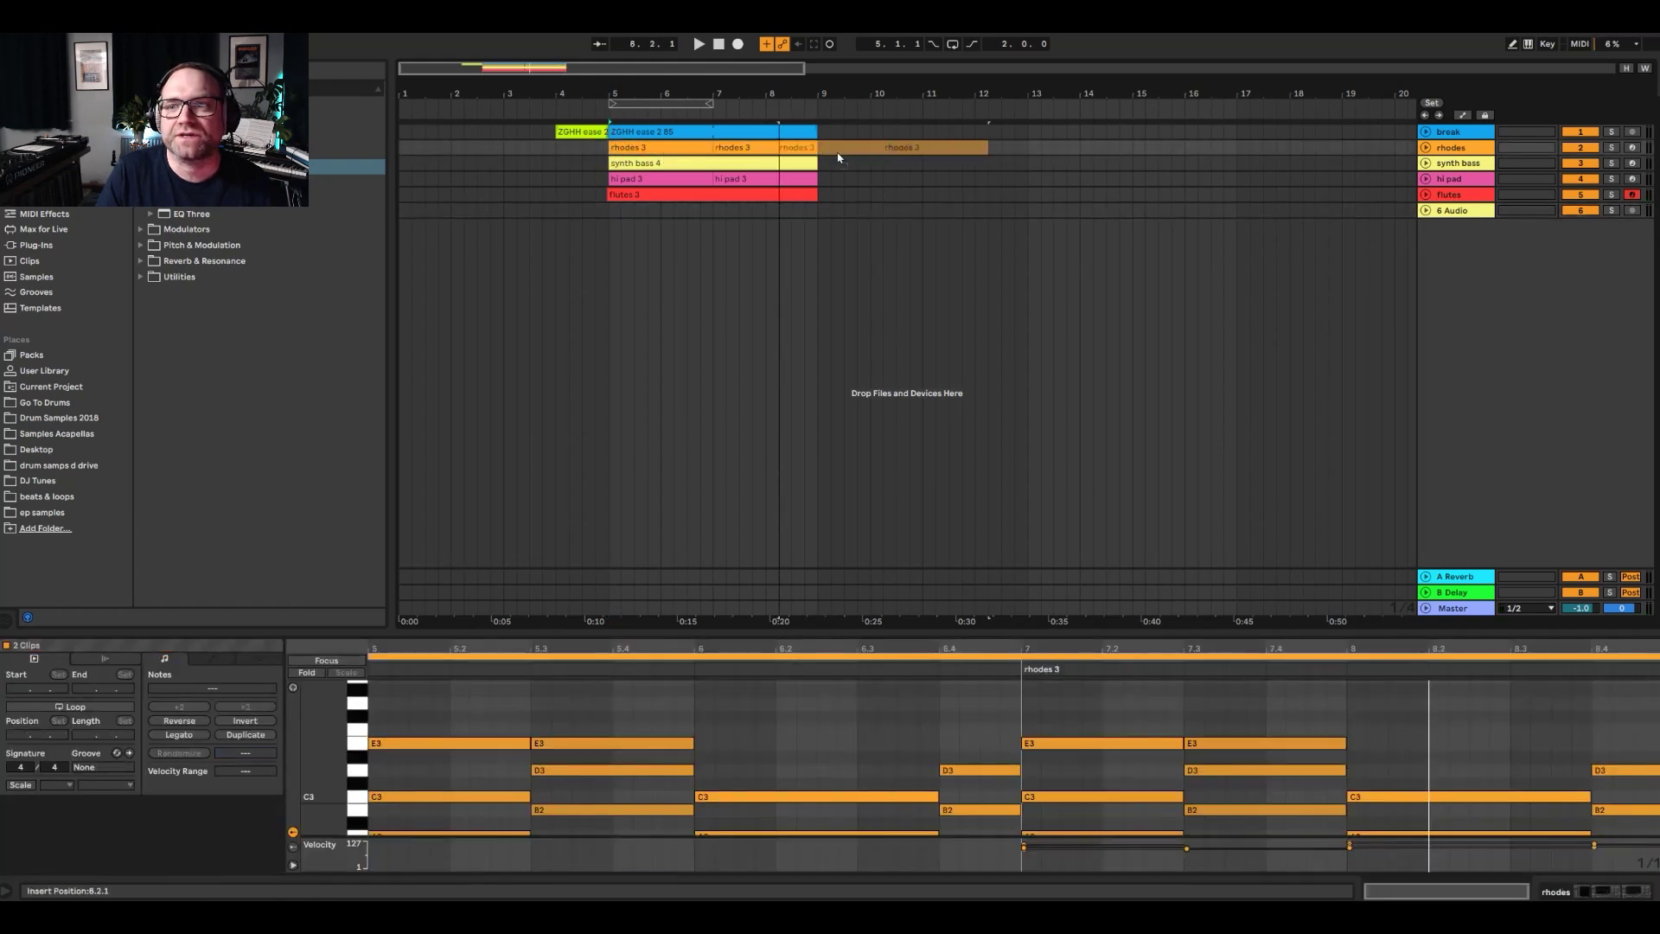
left_click_drag(868, 156, 856, 154)
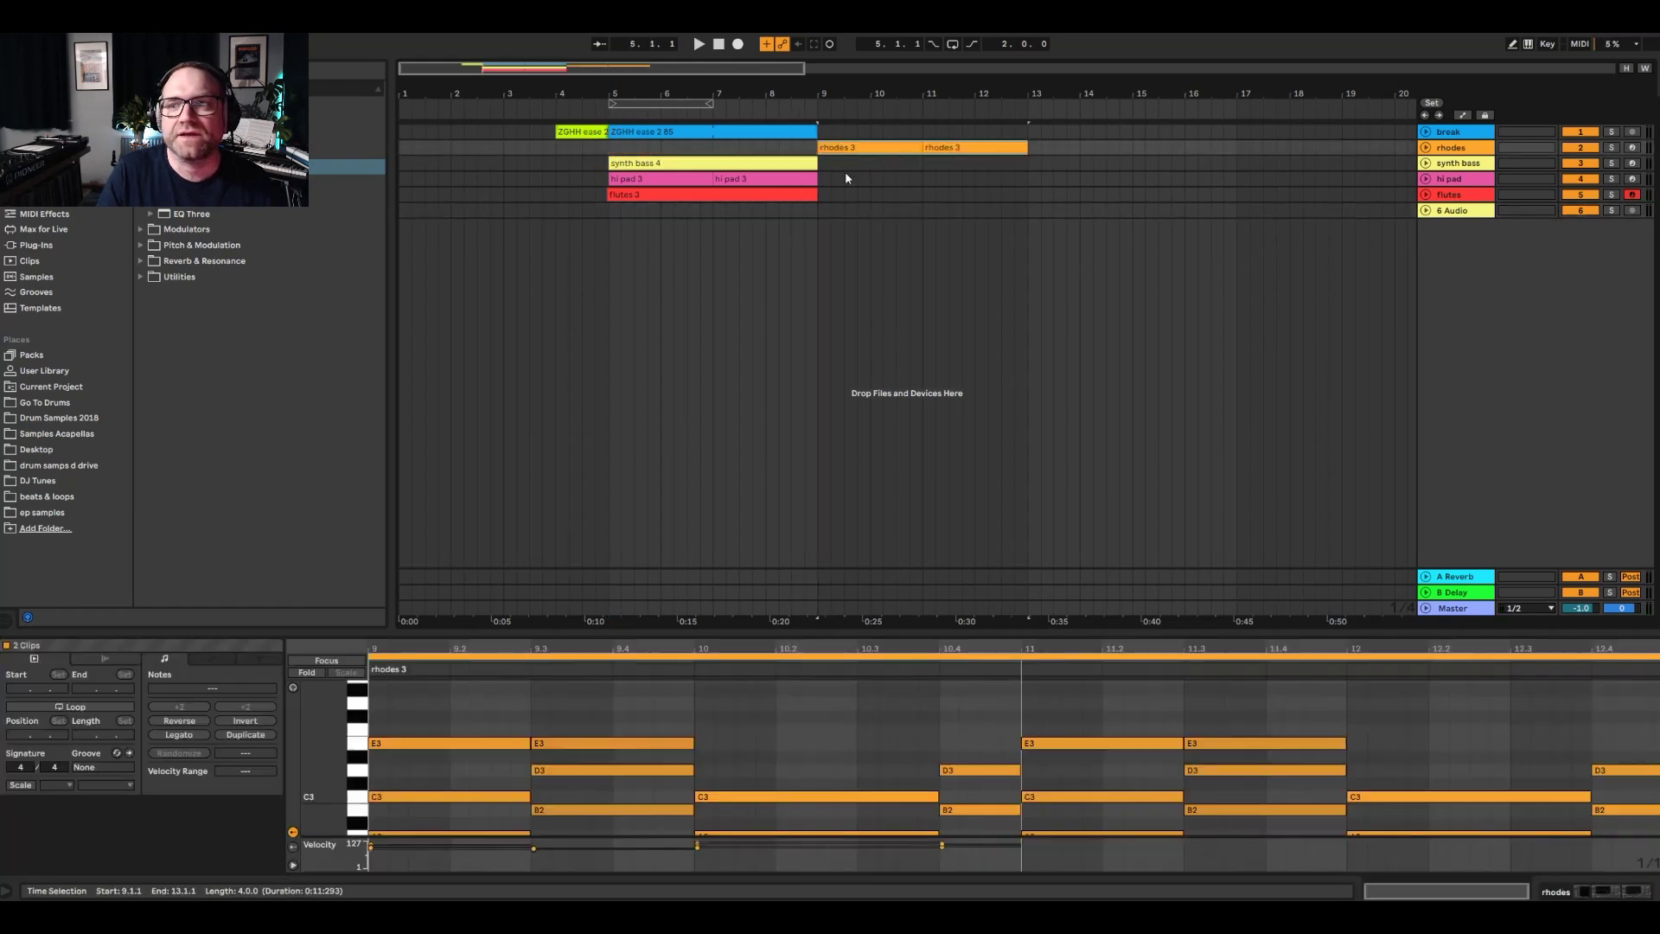
- Duplicate synth bass 4 into bars 9–13, place hi pad 3 at bars 13 and 15, flutes 3 at bar 17
left_click(762, 164)
key("ctrl+d")
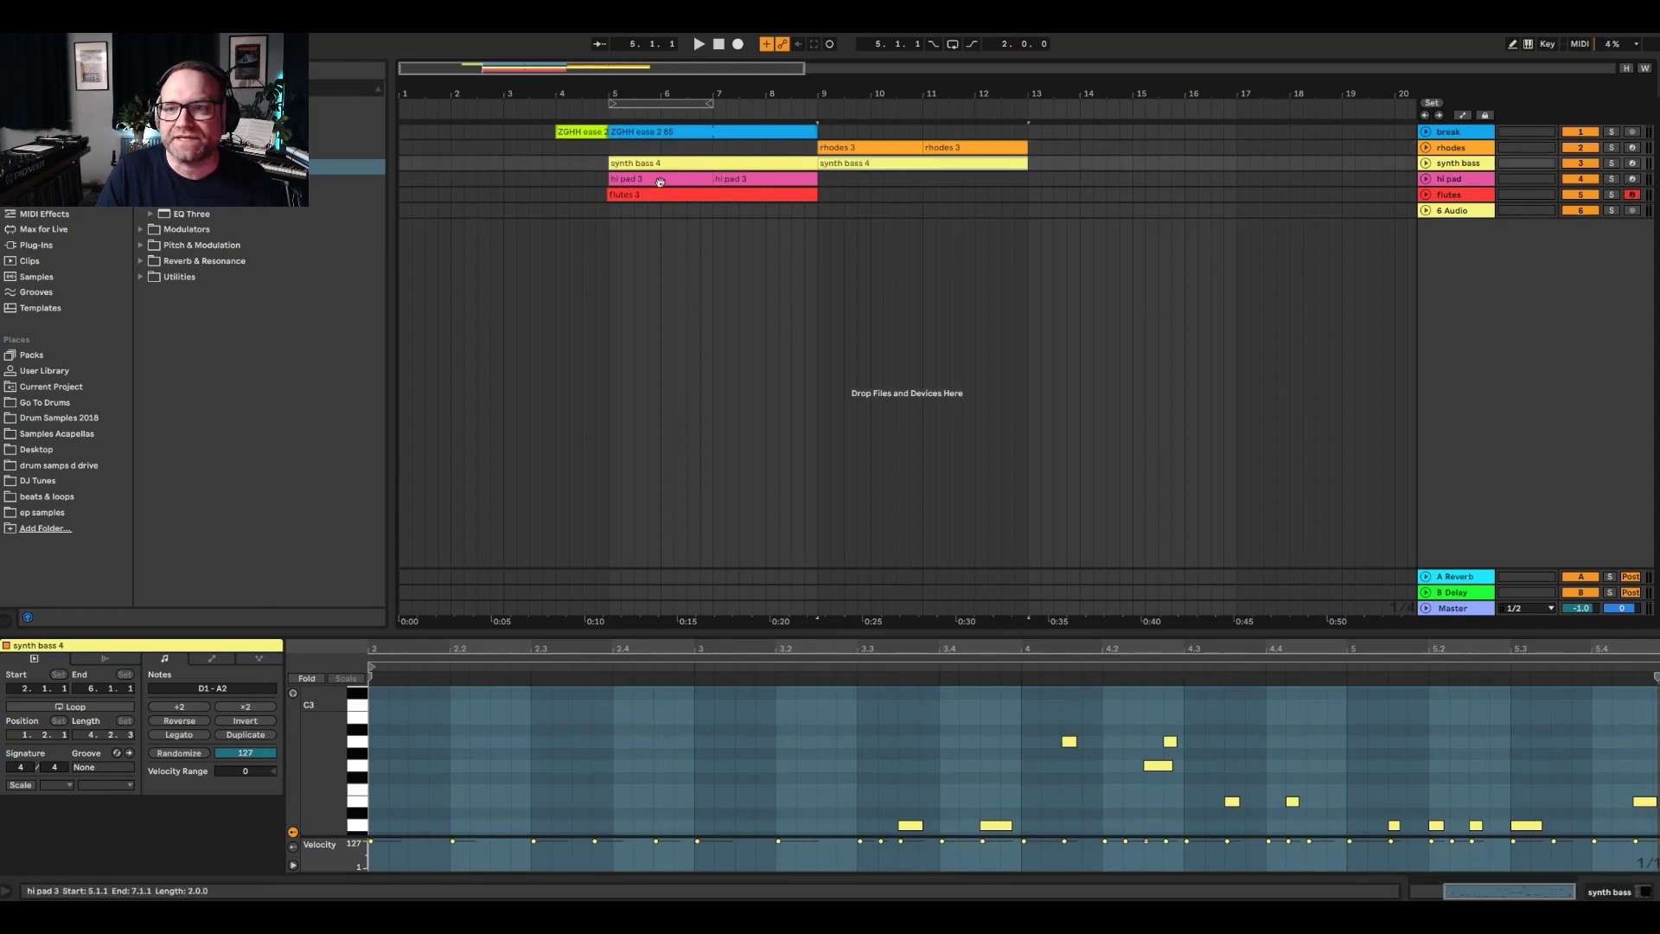
left_click_drag(659, 182, 1080, 184)
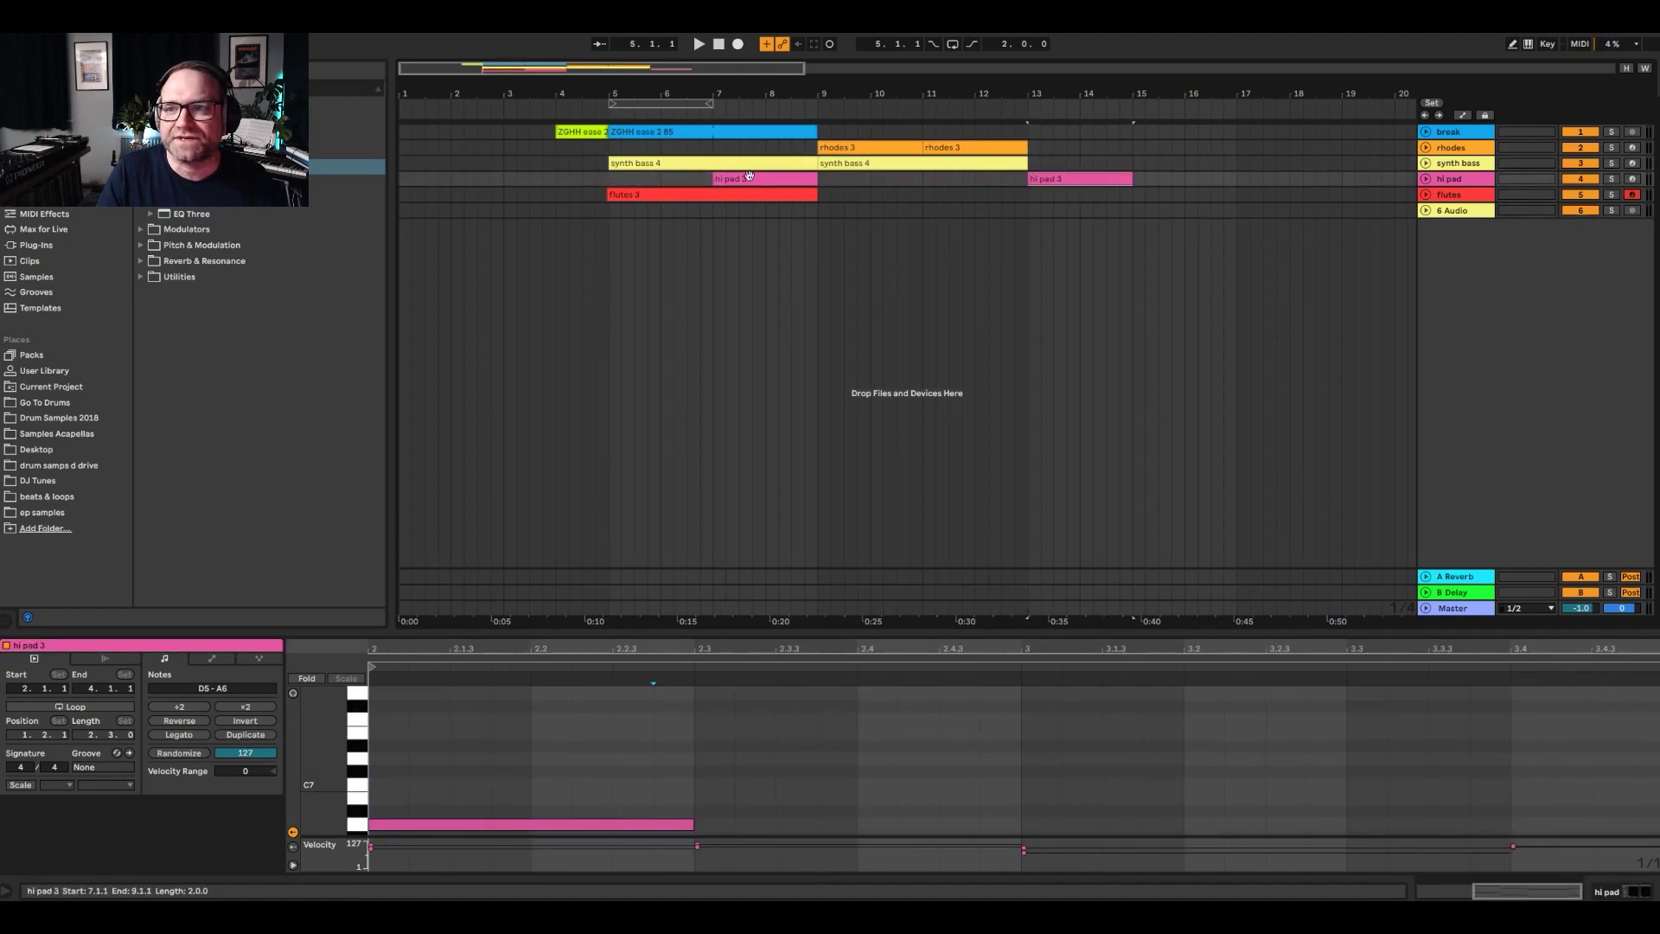
left_click_drag(748, 176, 1167, 180)
left_click(677, 197)
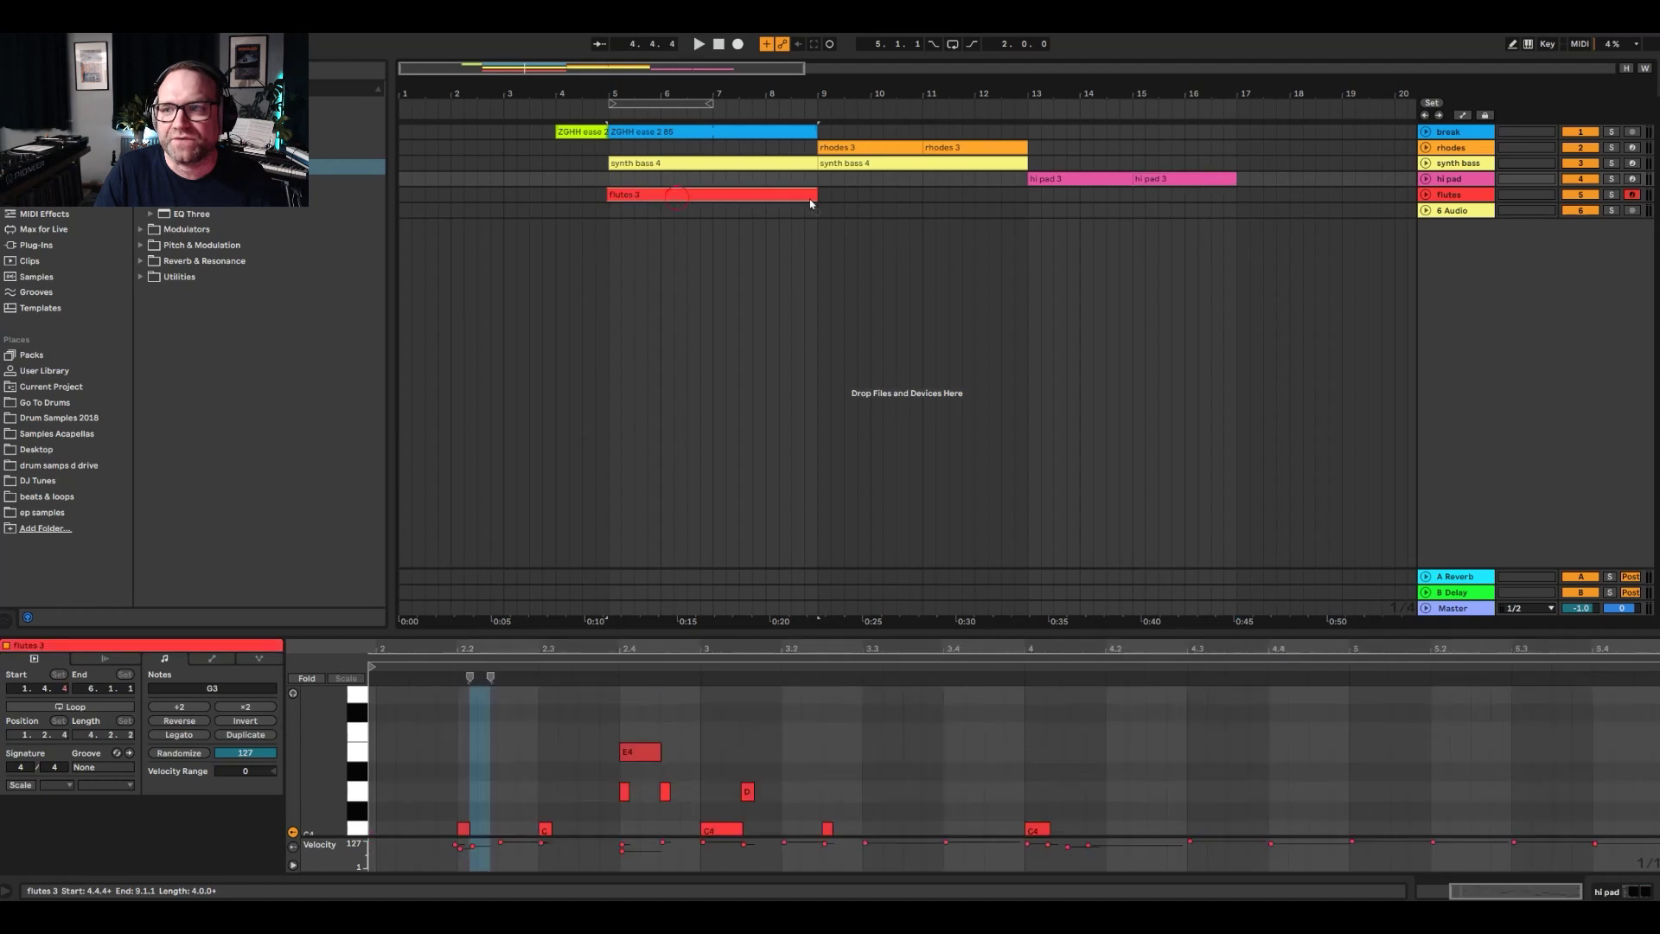
left_click_drag(811, 204, 1303, 201)
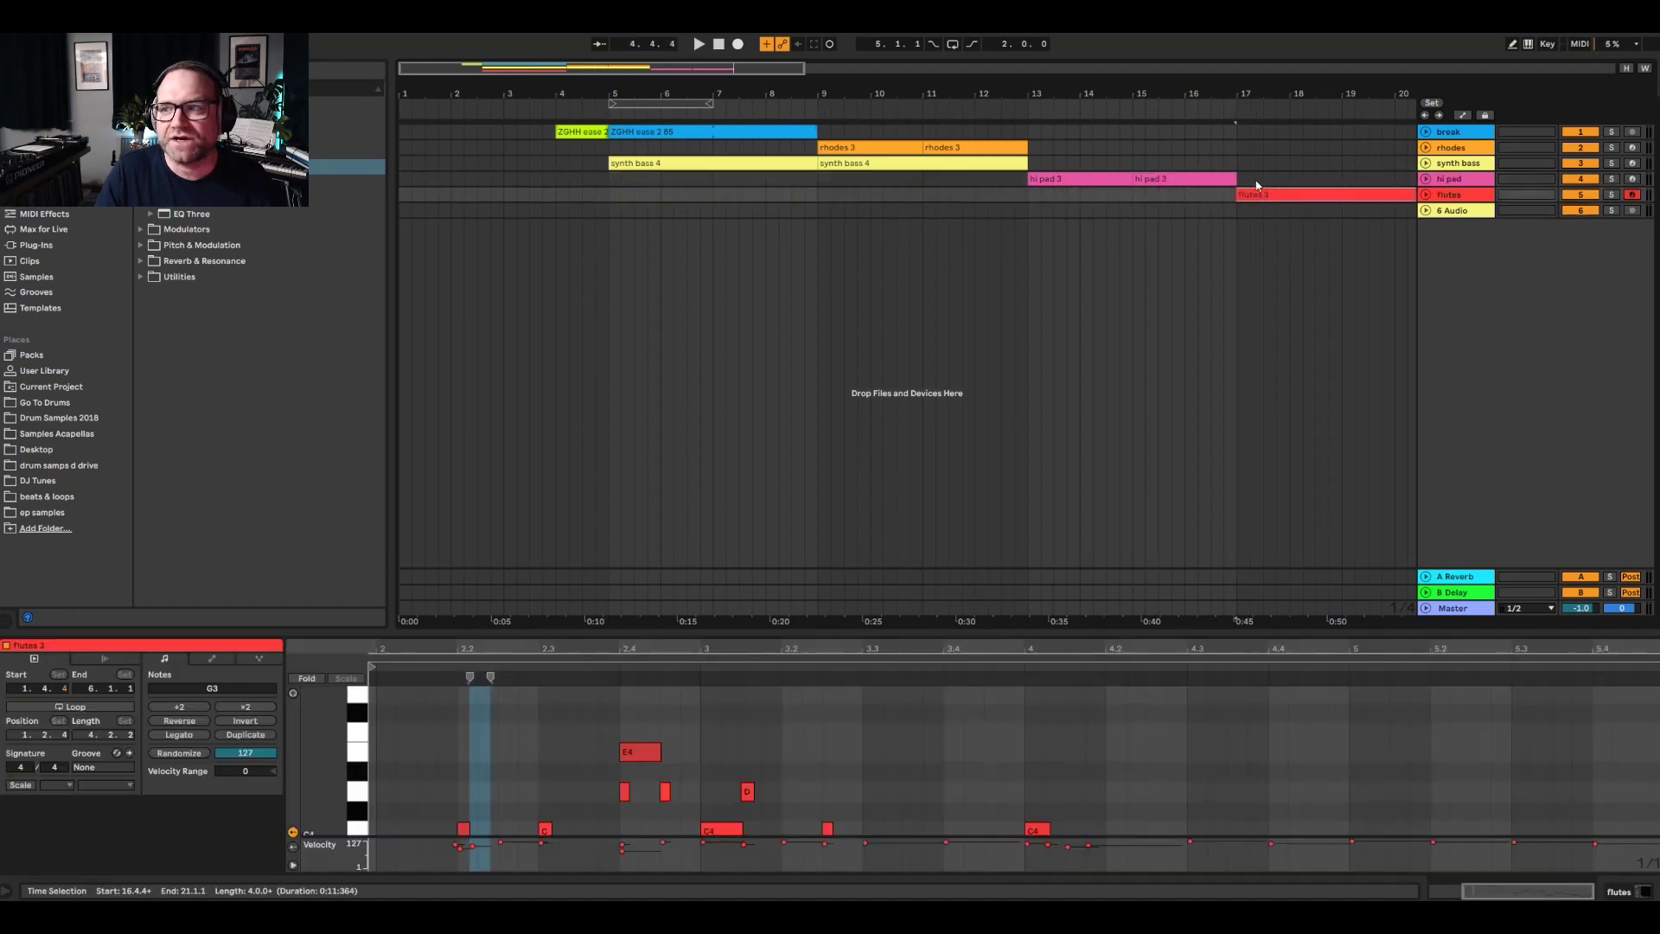
- Lengthen the break clip to about bar 21 and duplicate rhodes and synth bass onward to bar 21
left_click(1243, 179)
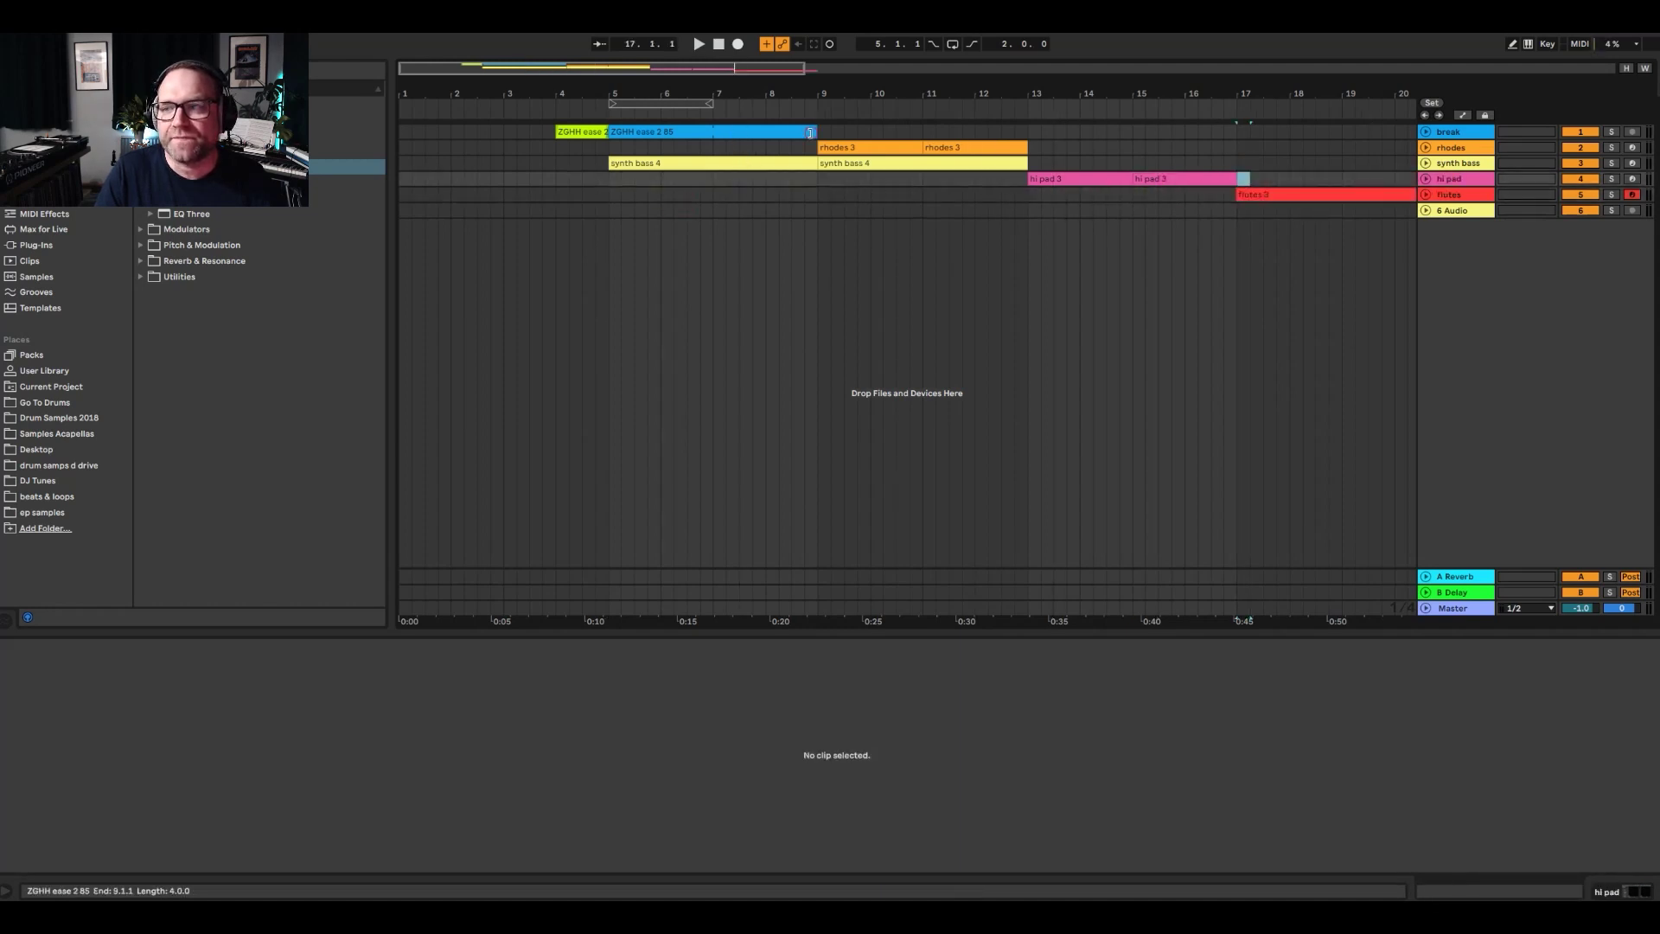
left_click_drag(815, 131, 885, 112)
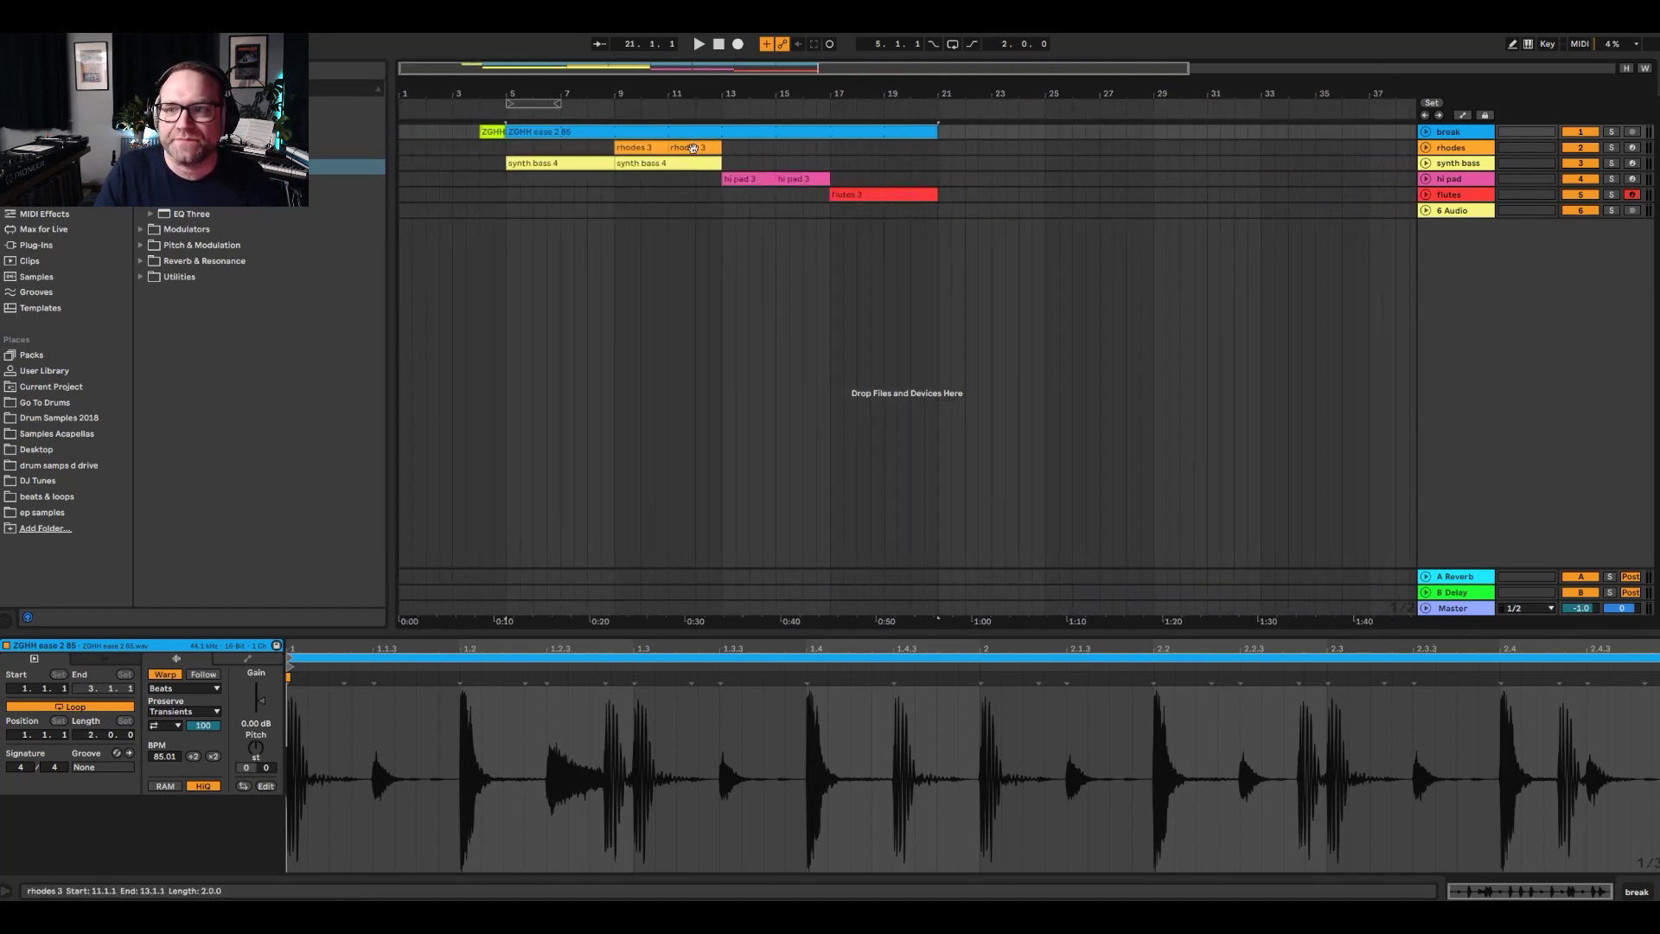
left_click(716, 164)
left_click(616, 147, "shift")
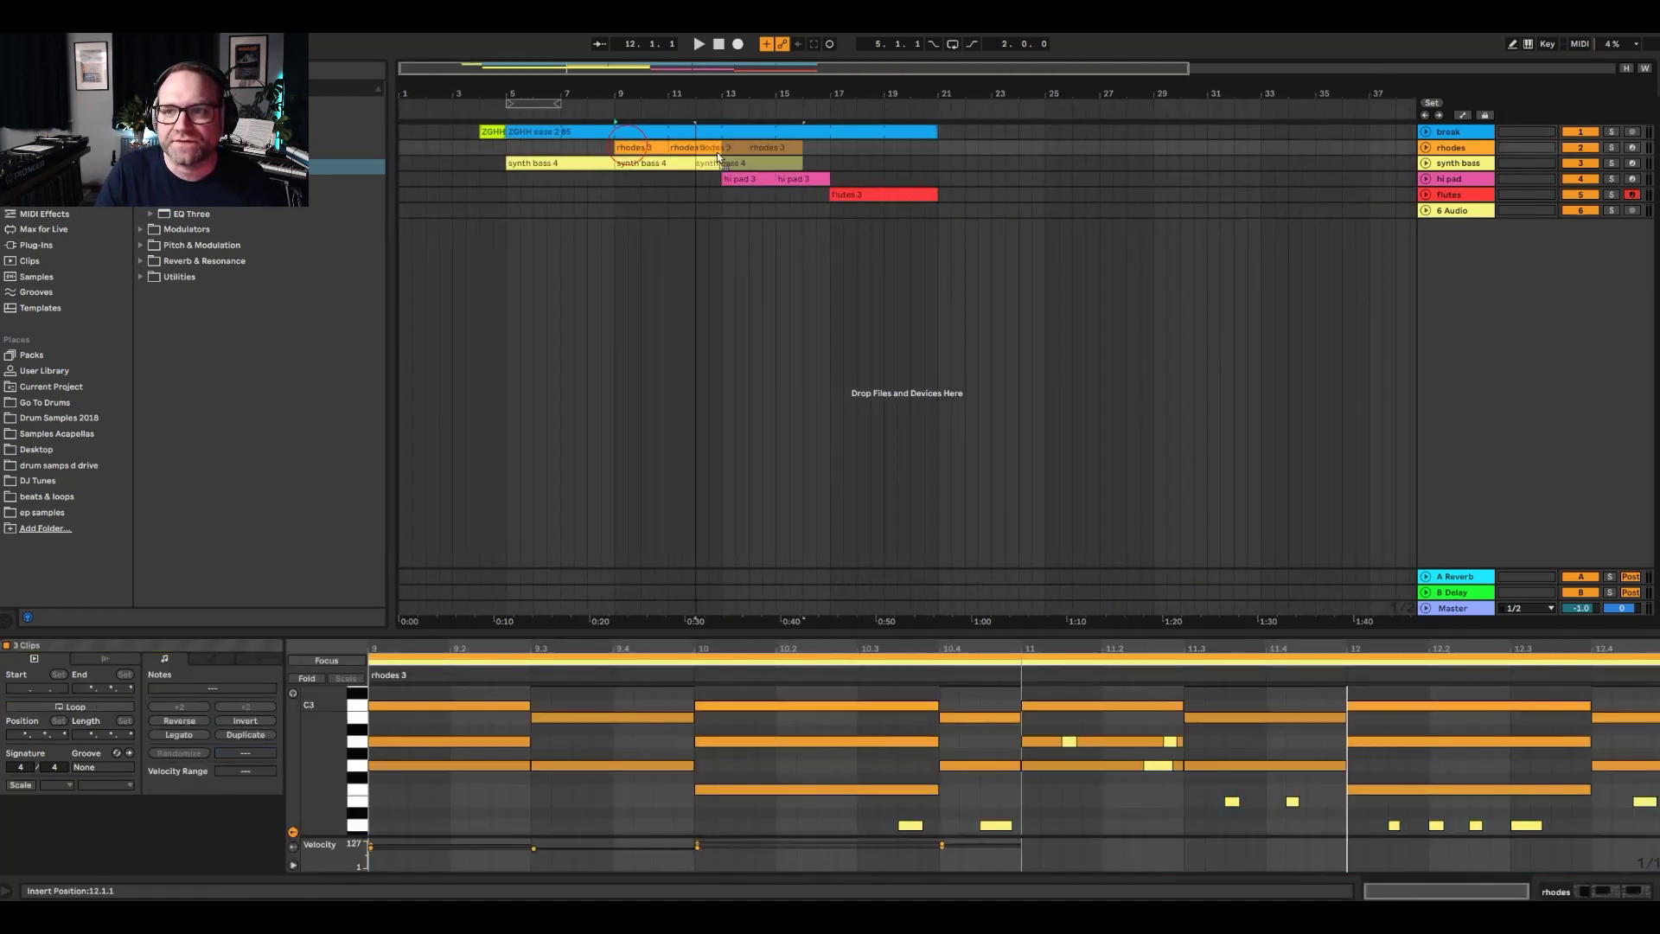
key("ctrl+d")
key("ctrl+d")
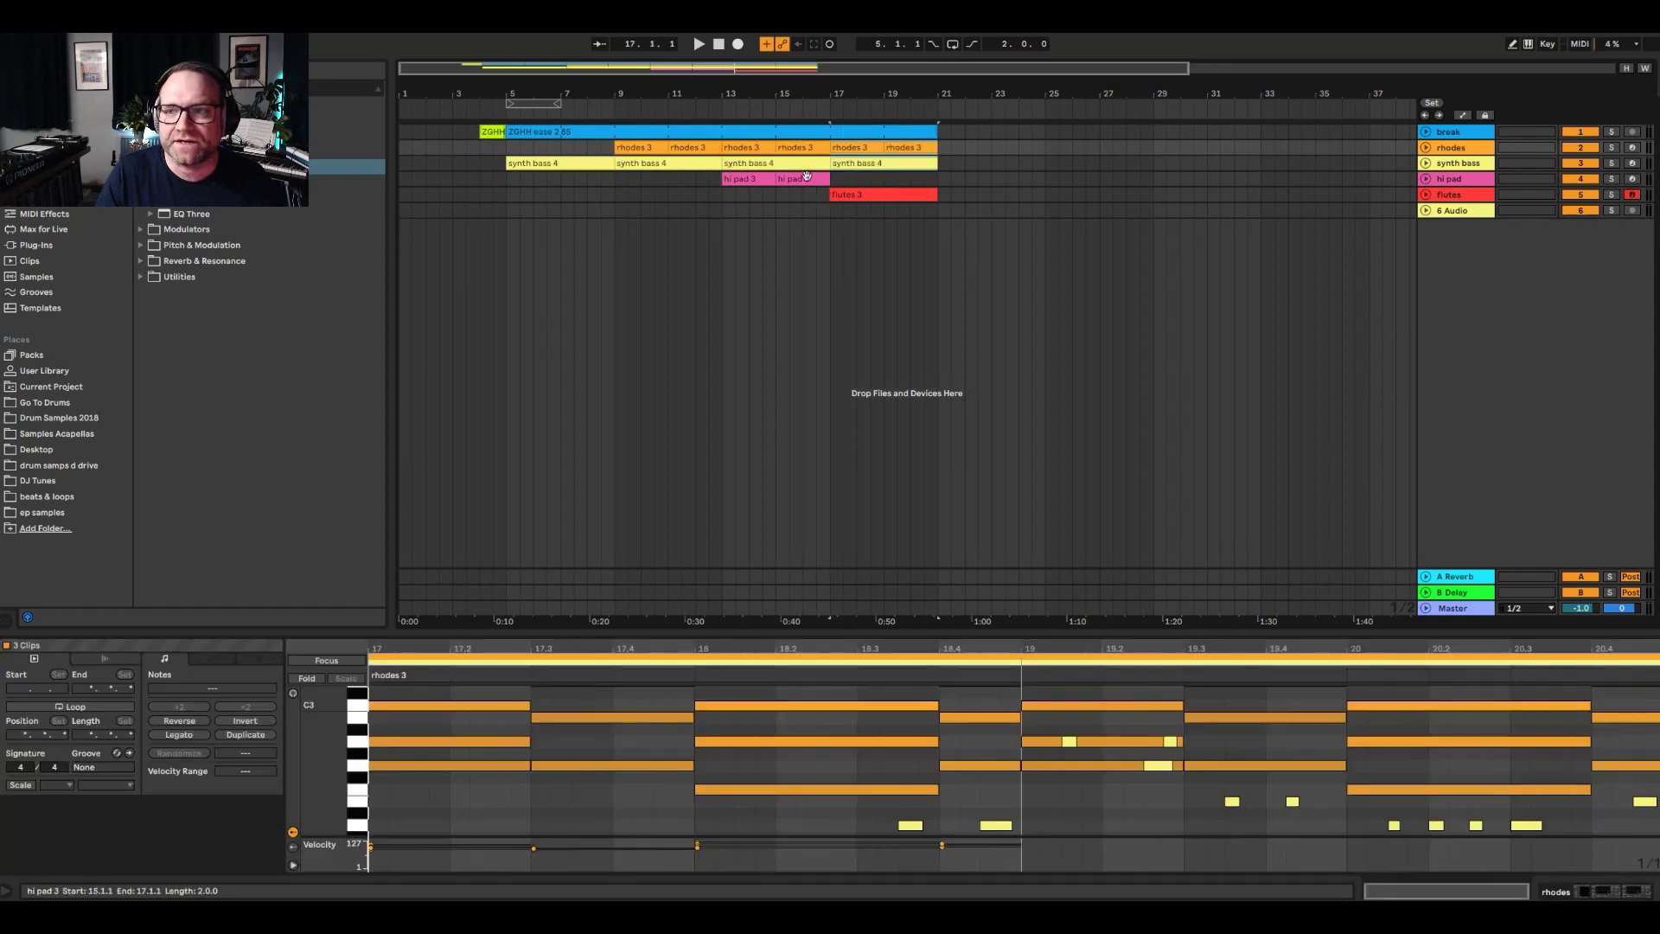
- Copy the flutes 3 clip to bars 21–25 and set the playback start to bar 5
left_click(821, 179)
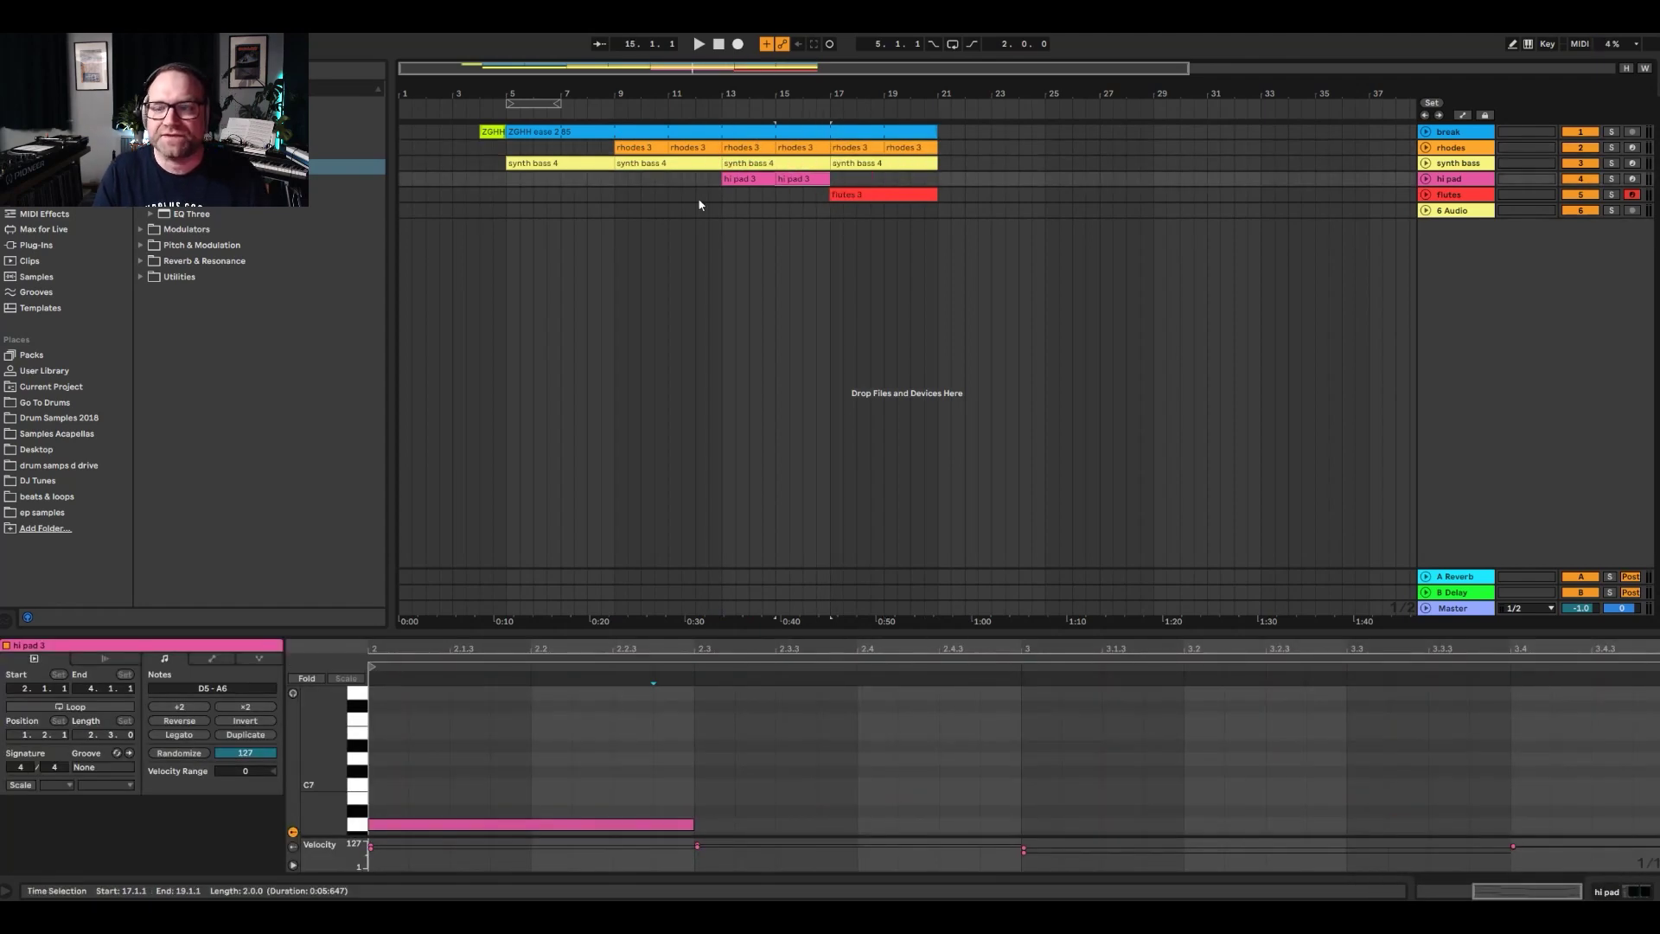
left_click_drag(714, 200, 967, 140)
left_click(884, 194)
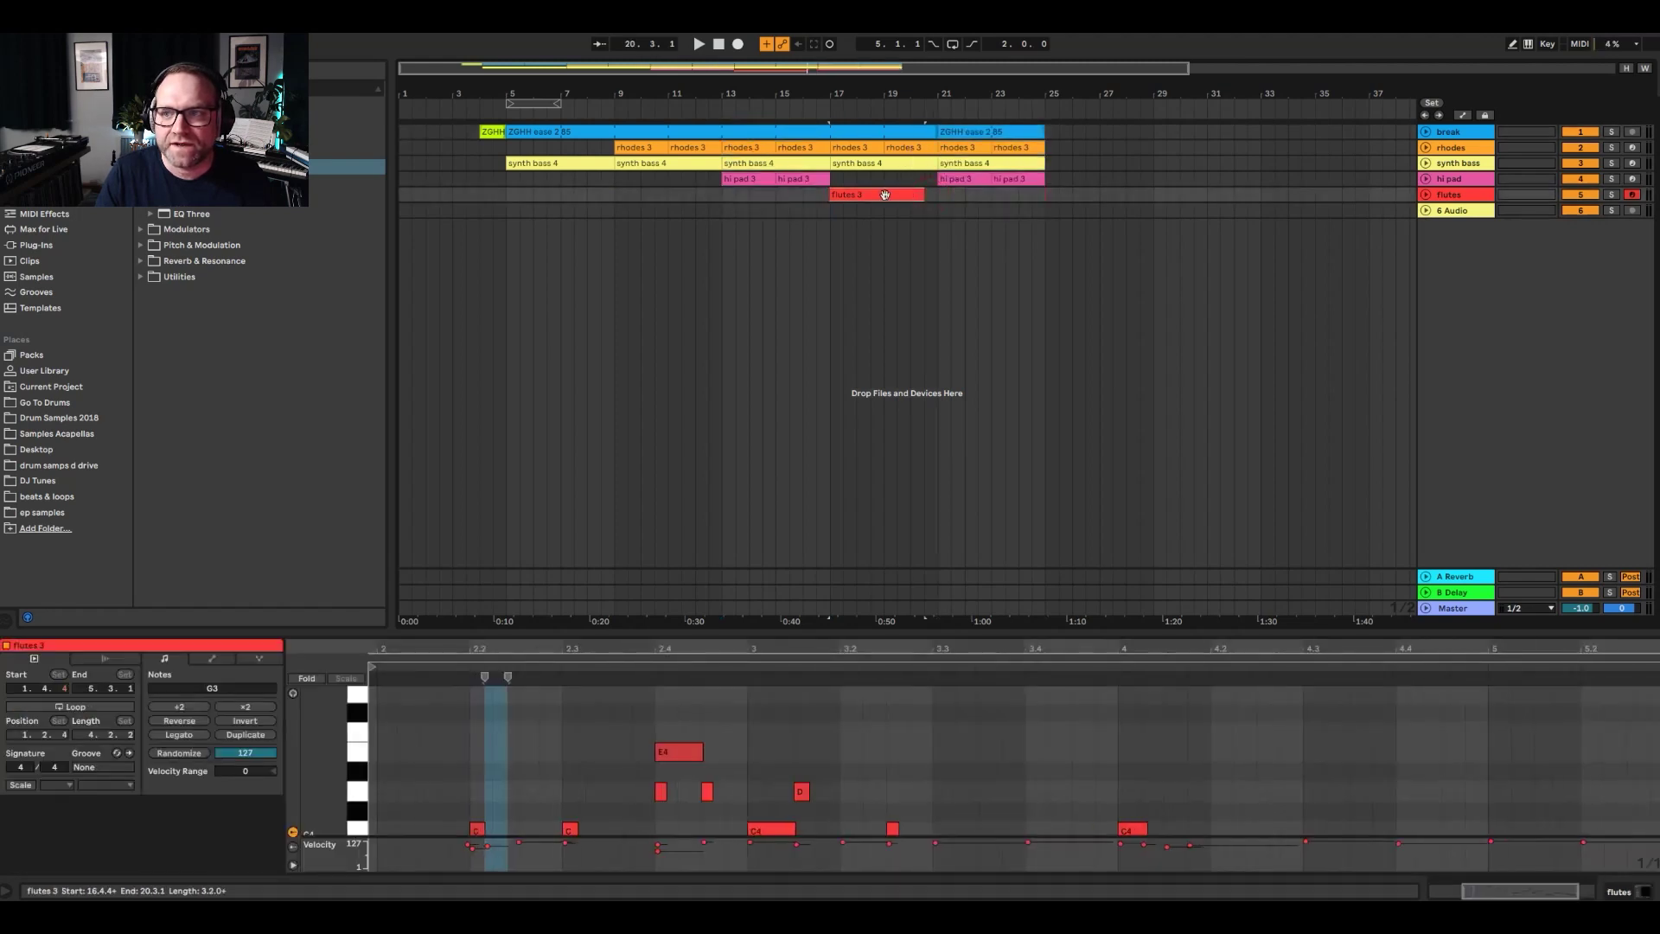
left_click_drag(861, 196, 969, 198)
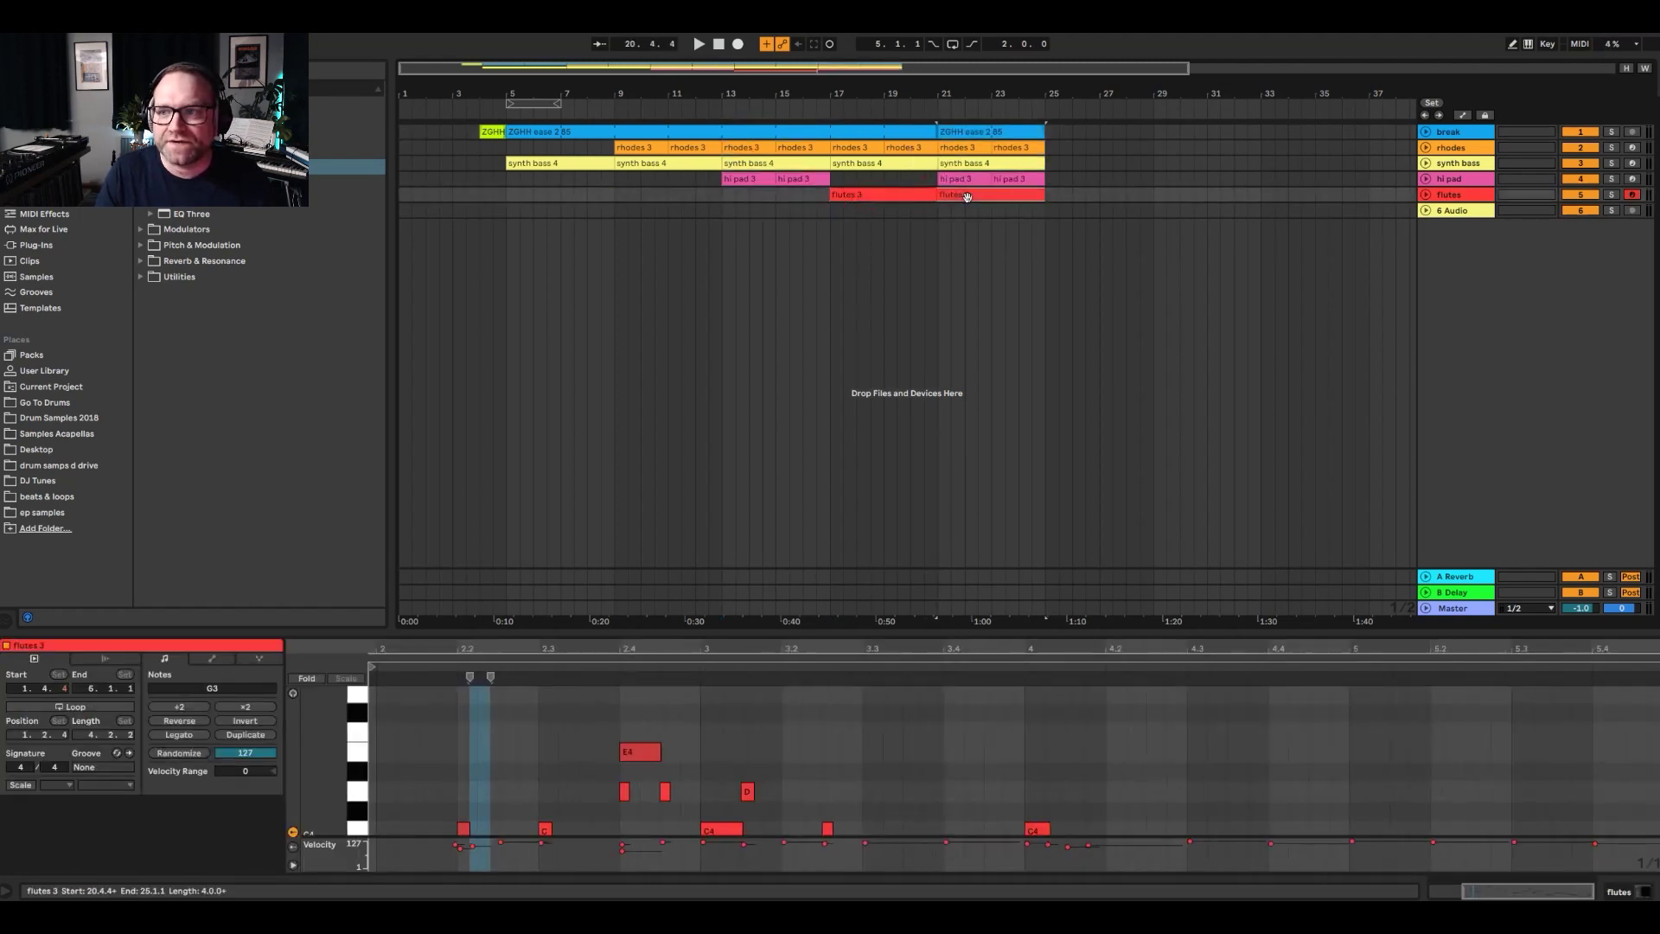
left_click(524, 195)
- Play the arrangement from bar 5, zoom out to see it all, and unfold the flutes track
key("space")
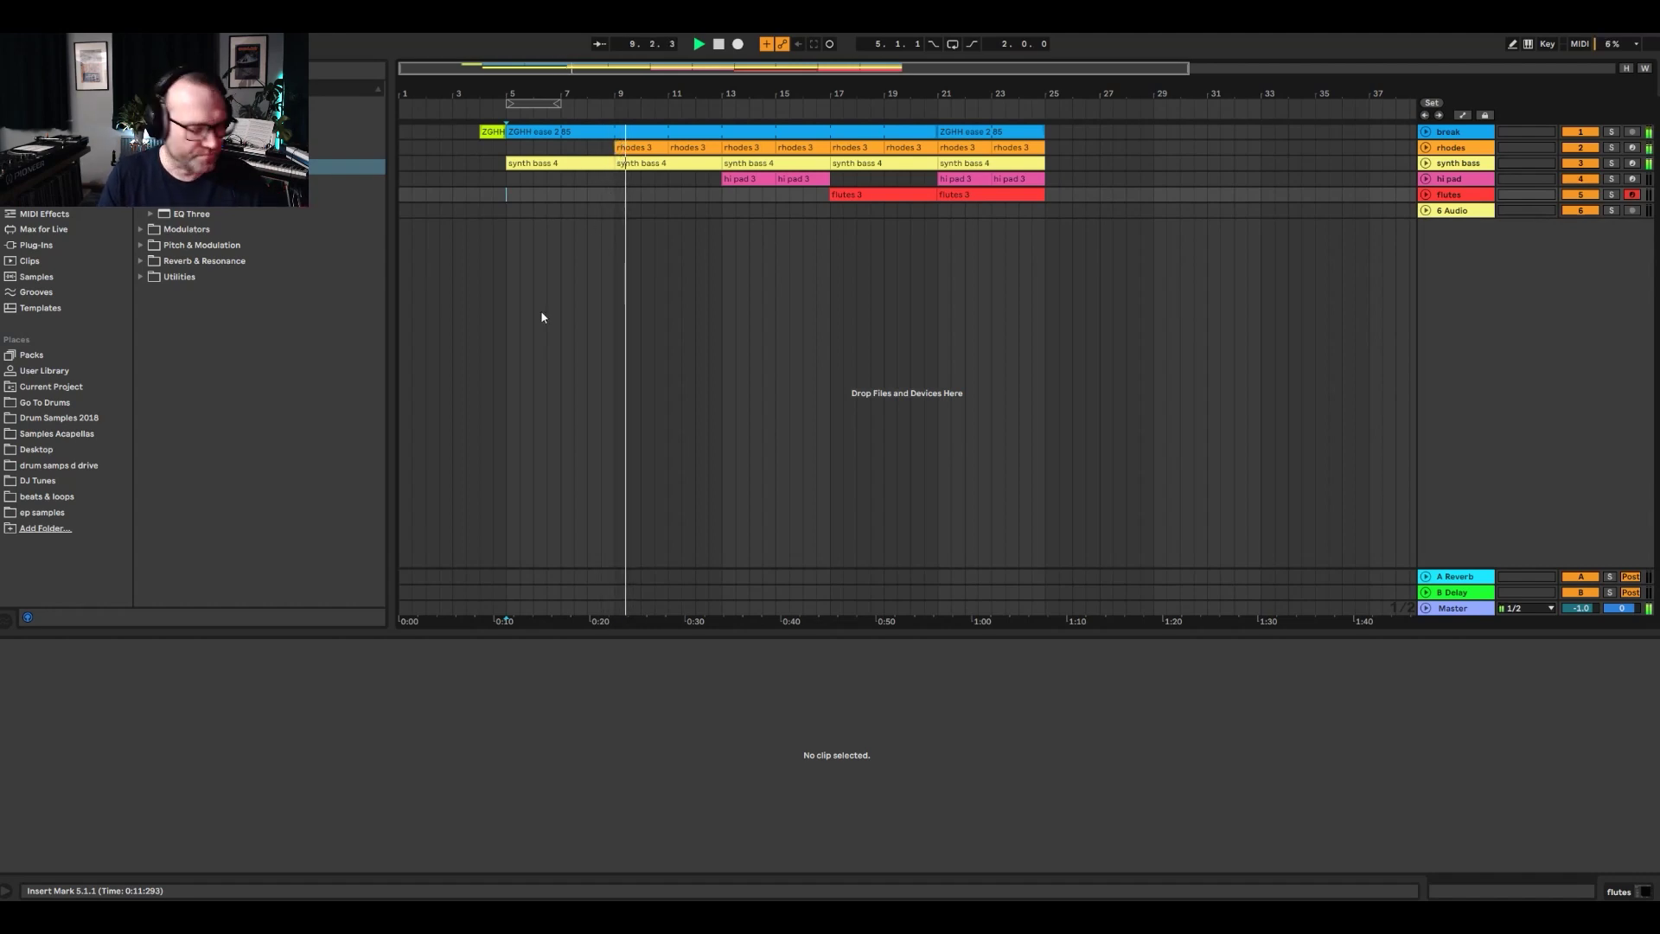
left_click_drag(678, 95, 629, 93)
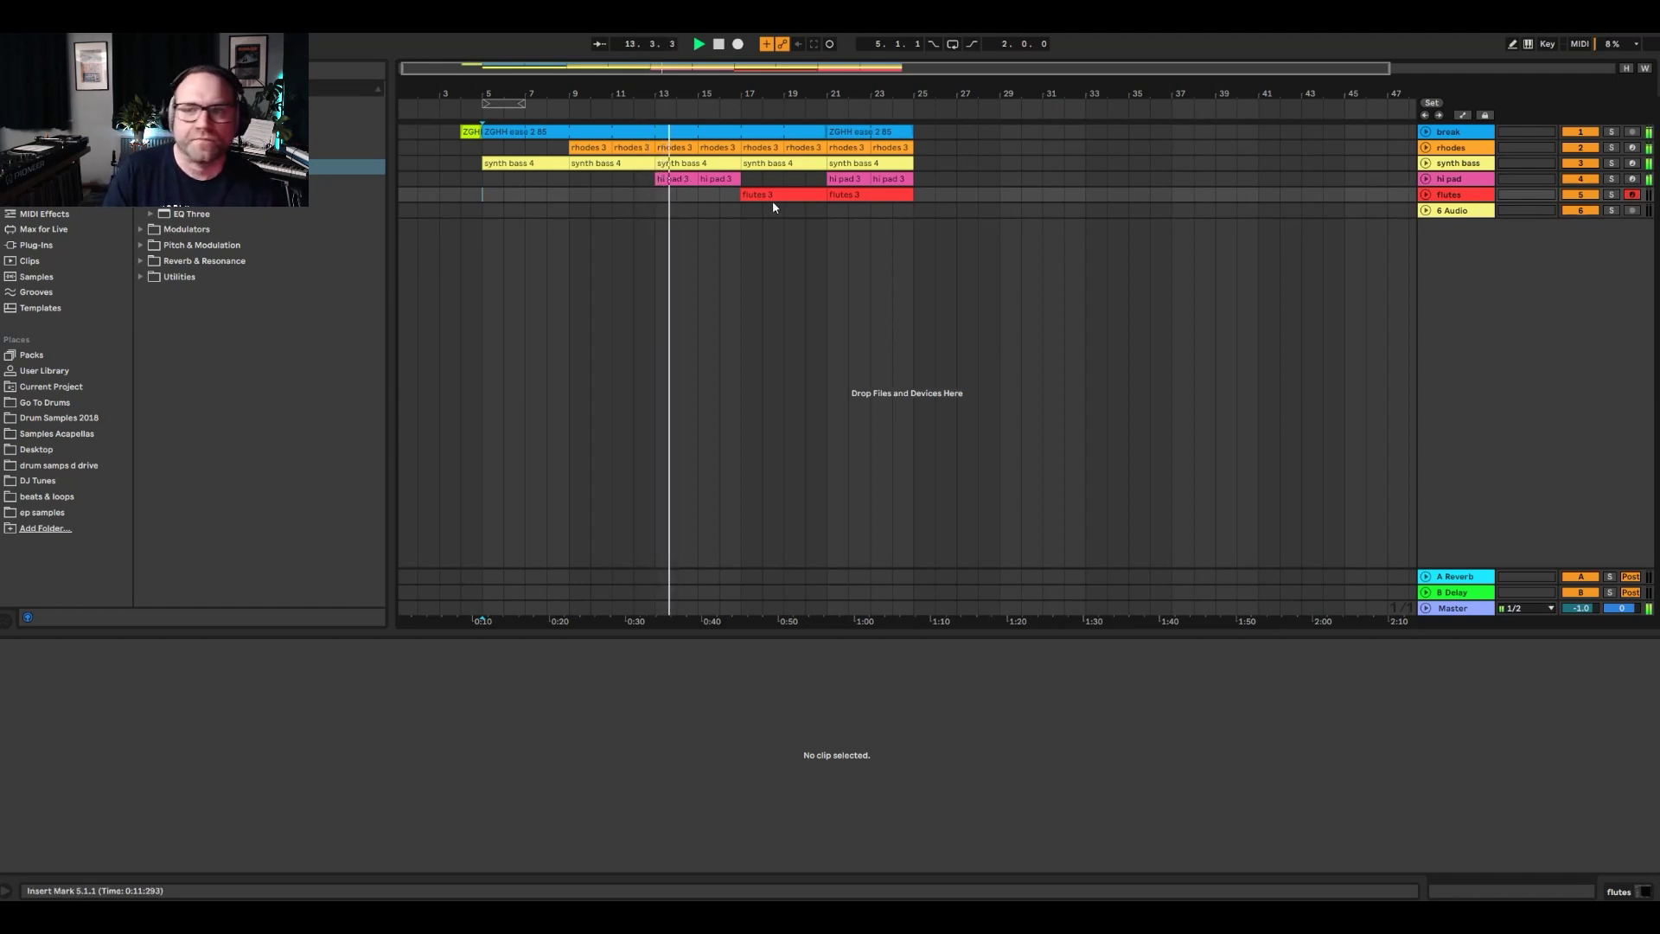
left_click(1426, 195)
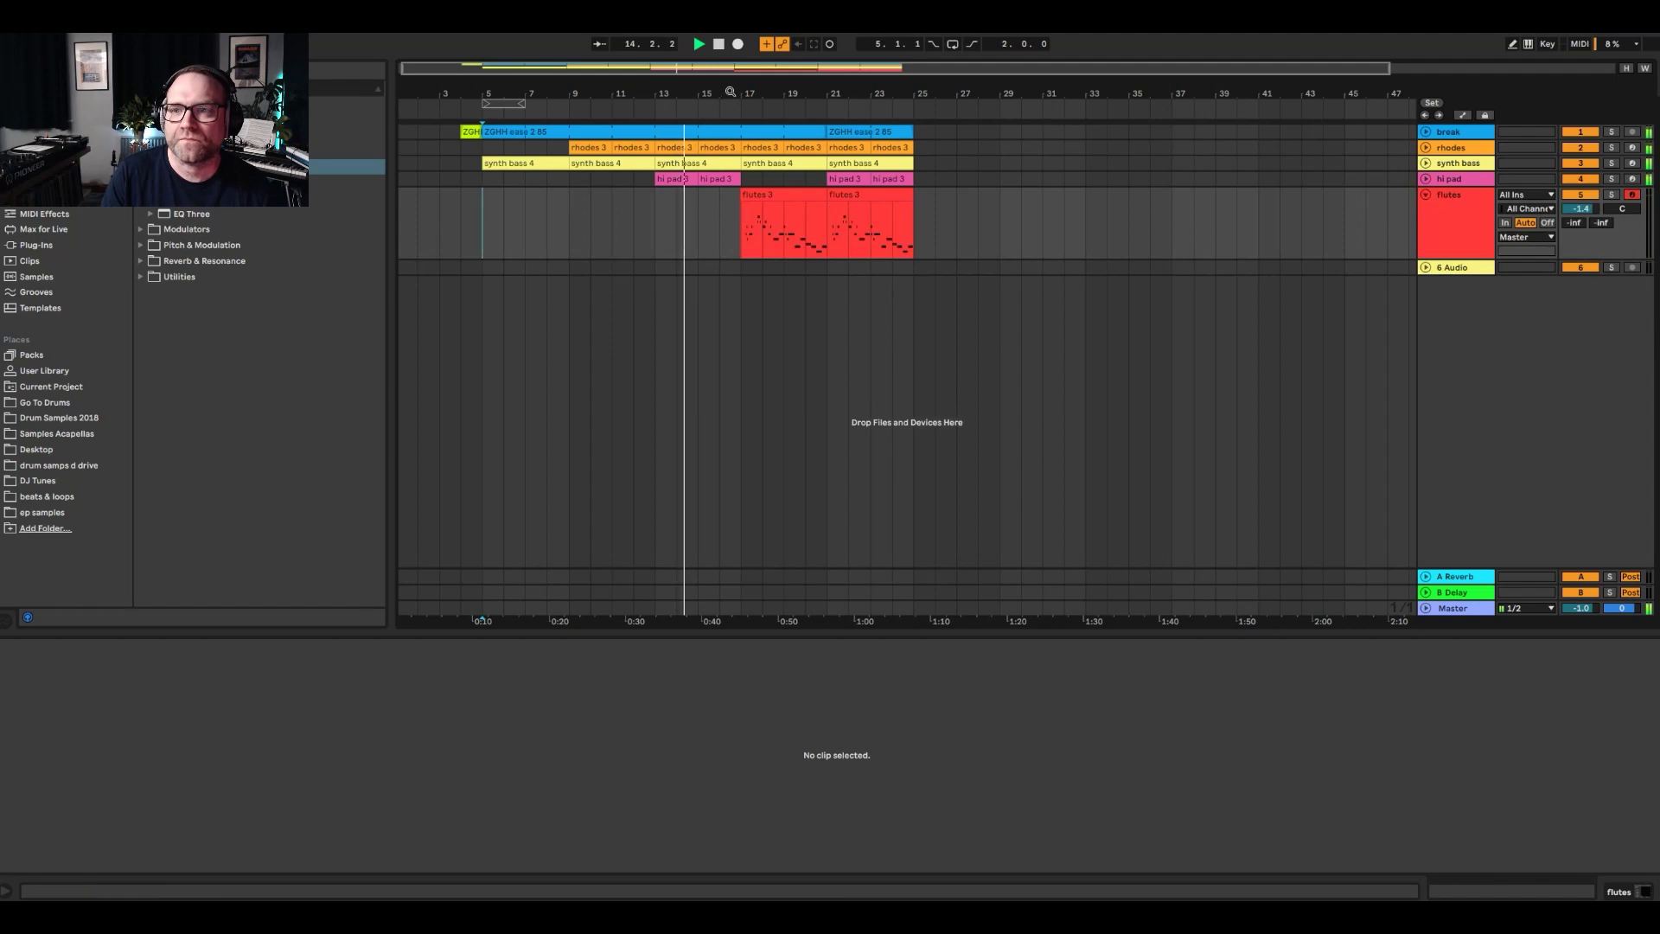
- Zoom in to reposition the first flutes 3 clip on the timeline, then zoom back out
key("plus")
key("plus")
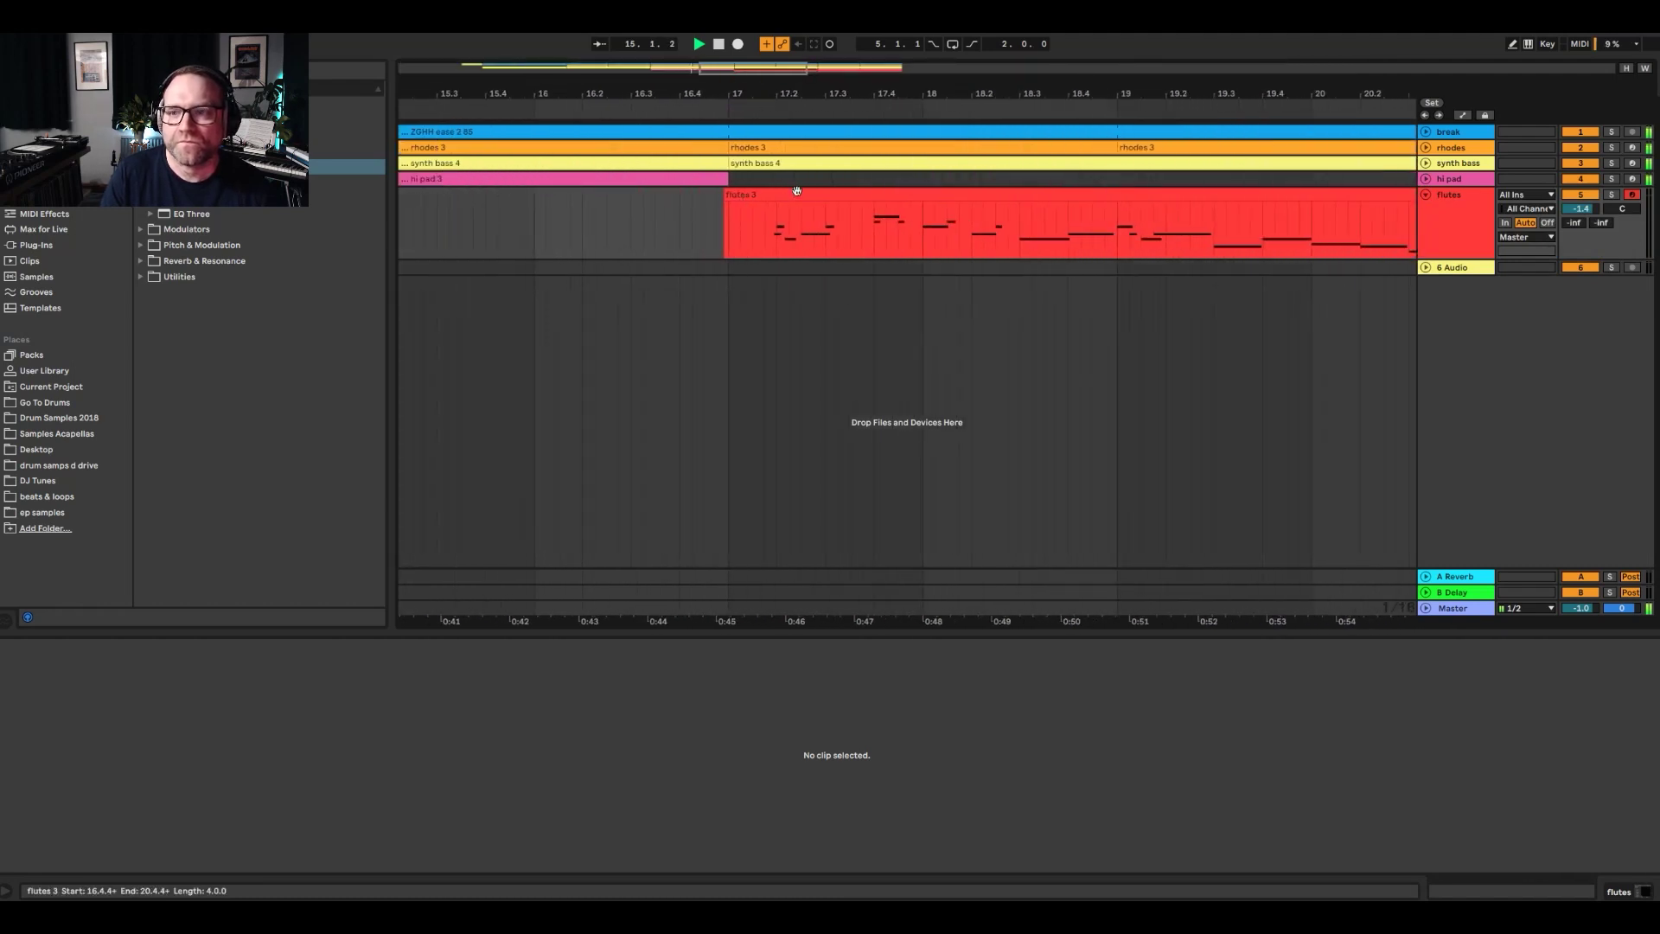
mouse_move(799, 195)
left_mouse_down()
mouse_move(753, 195)
mouse_move(796, 192)
left_mouse_up()
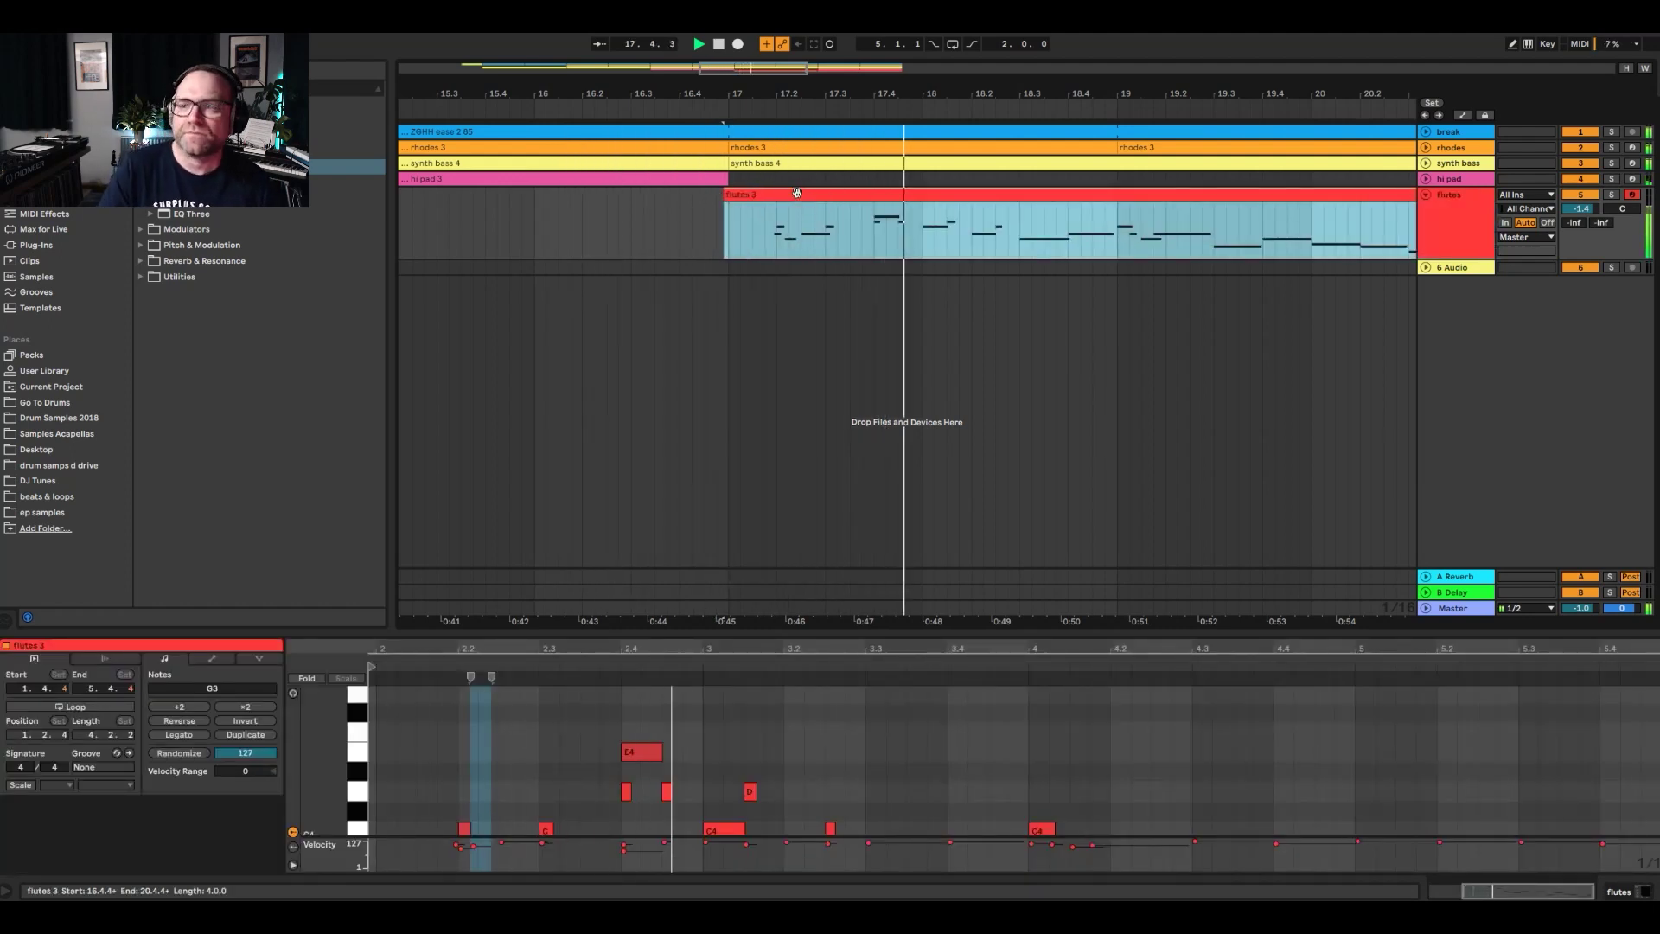
left_click_drag(800, 98, 803, 90)
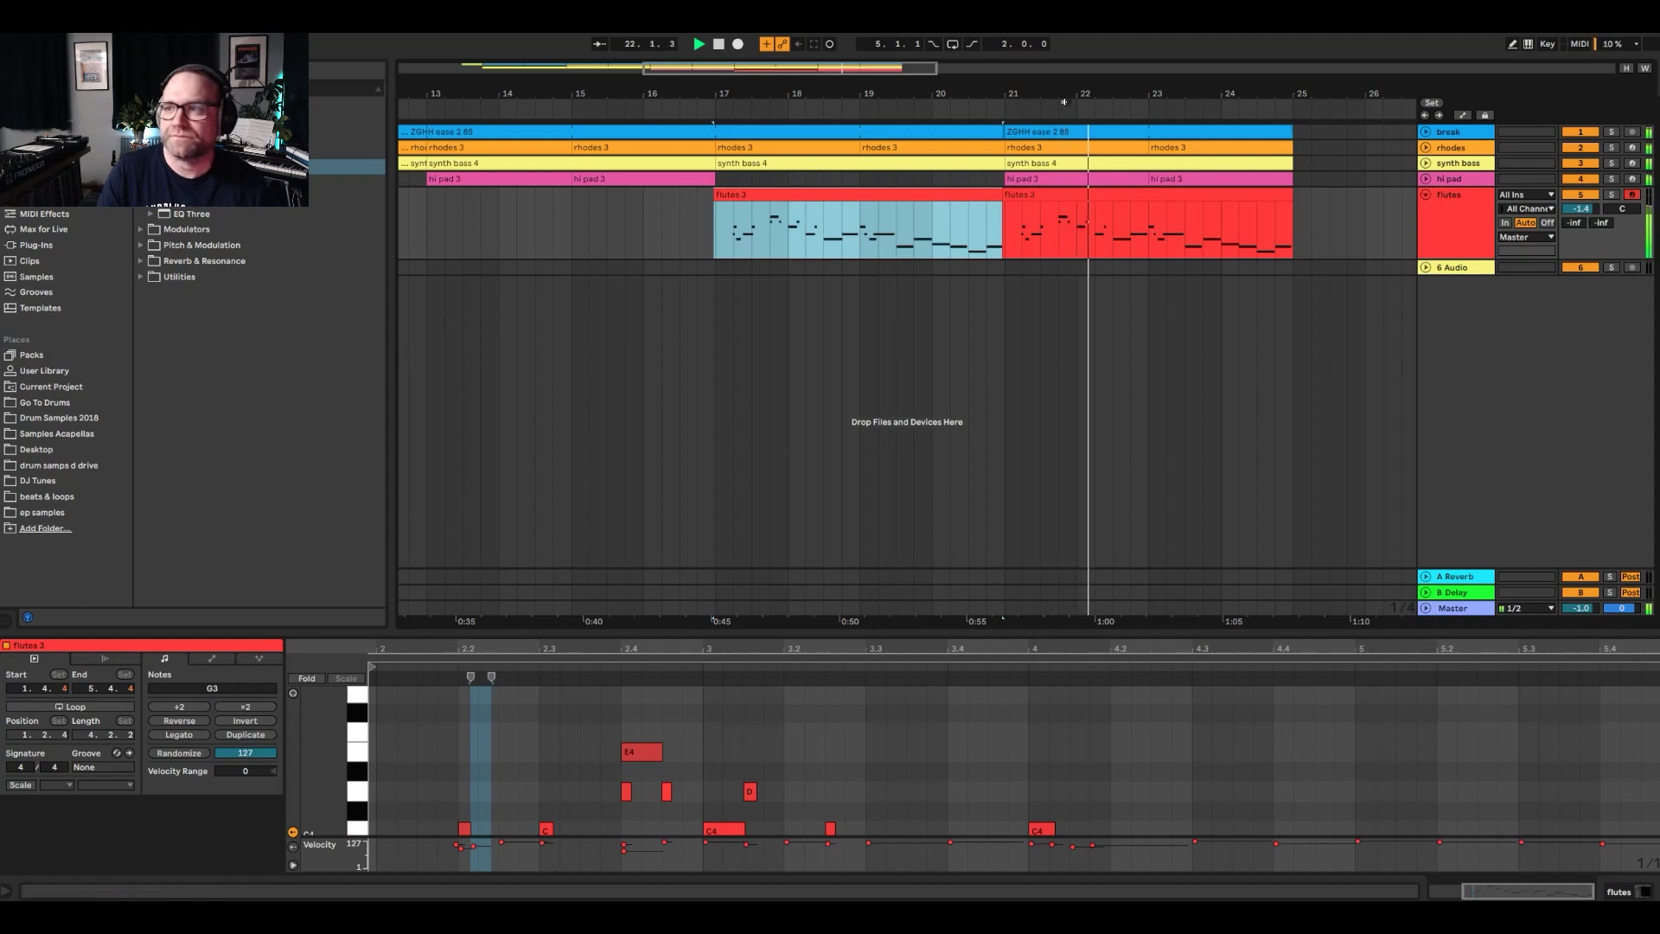
scroll(822, 166, "down", 5)
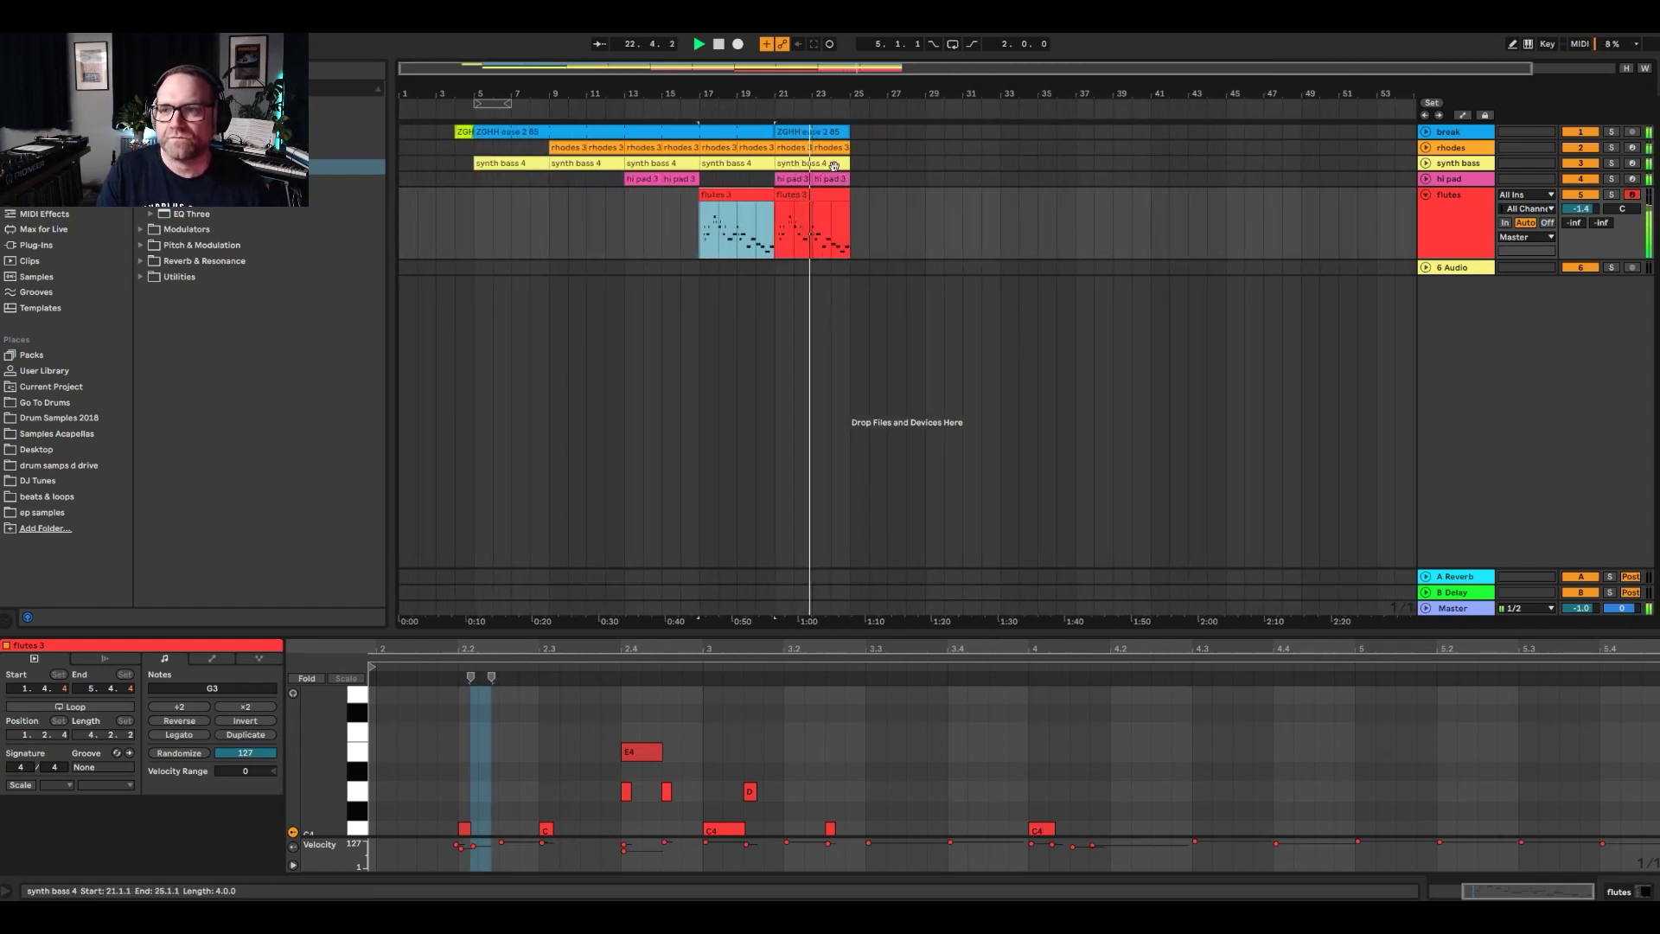
- Extend rhodes past bar 25, duplicate synth bass 4 and hi pad 3 there, and delete the extra bass copy
left_click(822, 166)
left_click_drag(869, 147, 924, 151)
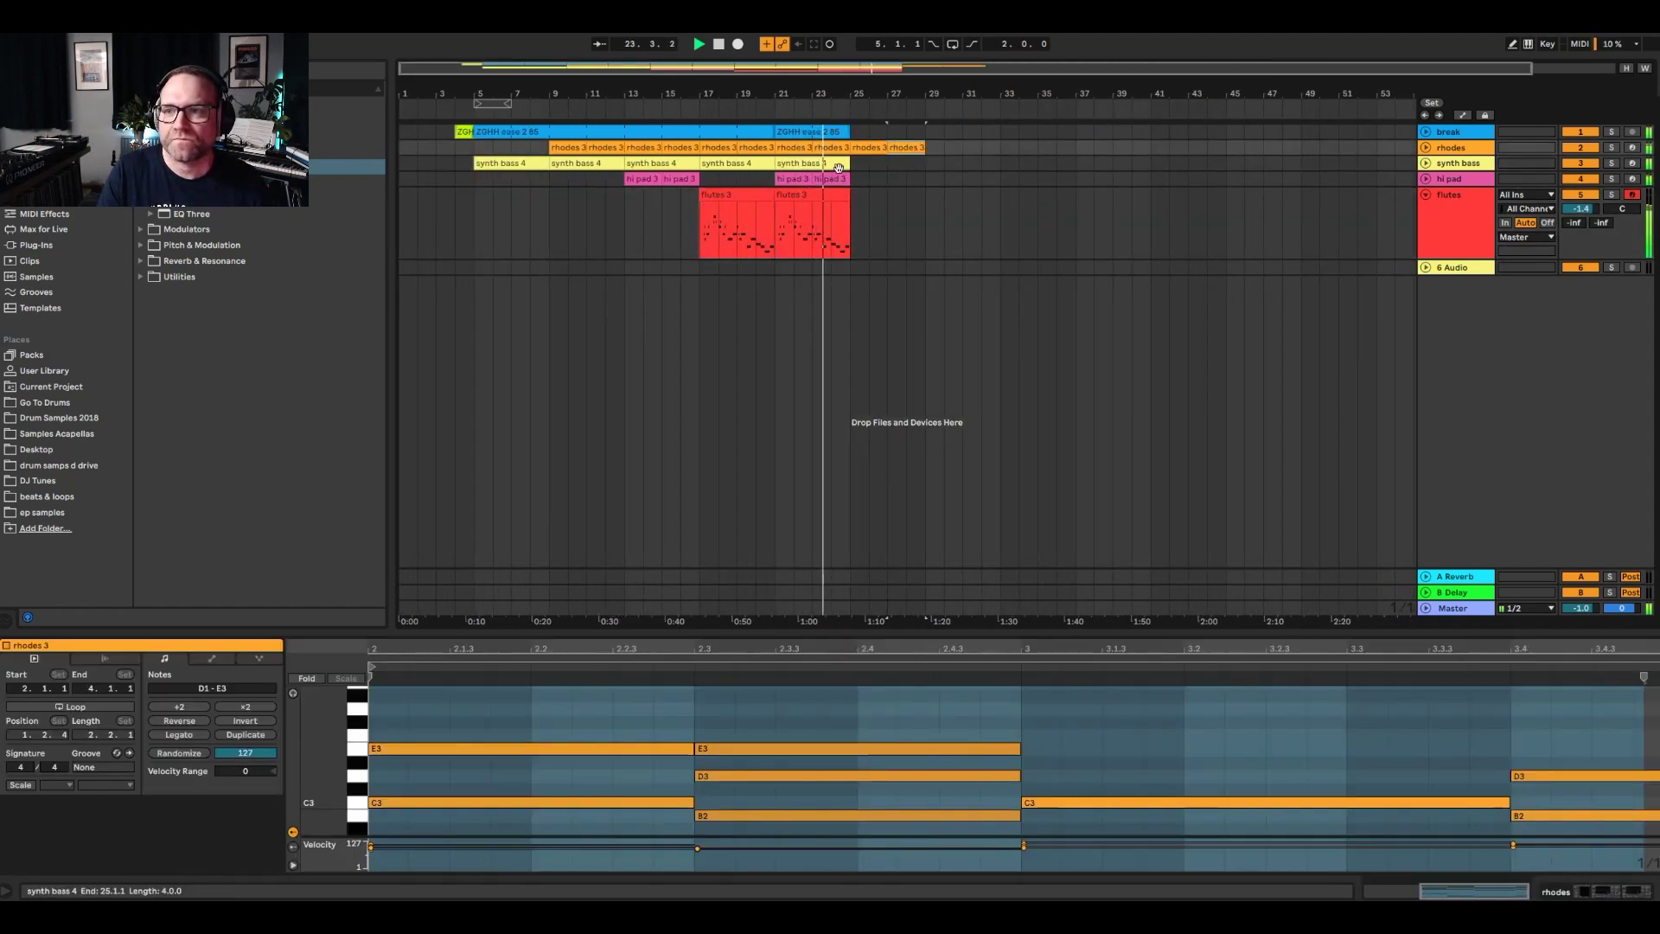
left_click(795, 162)
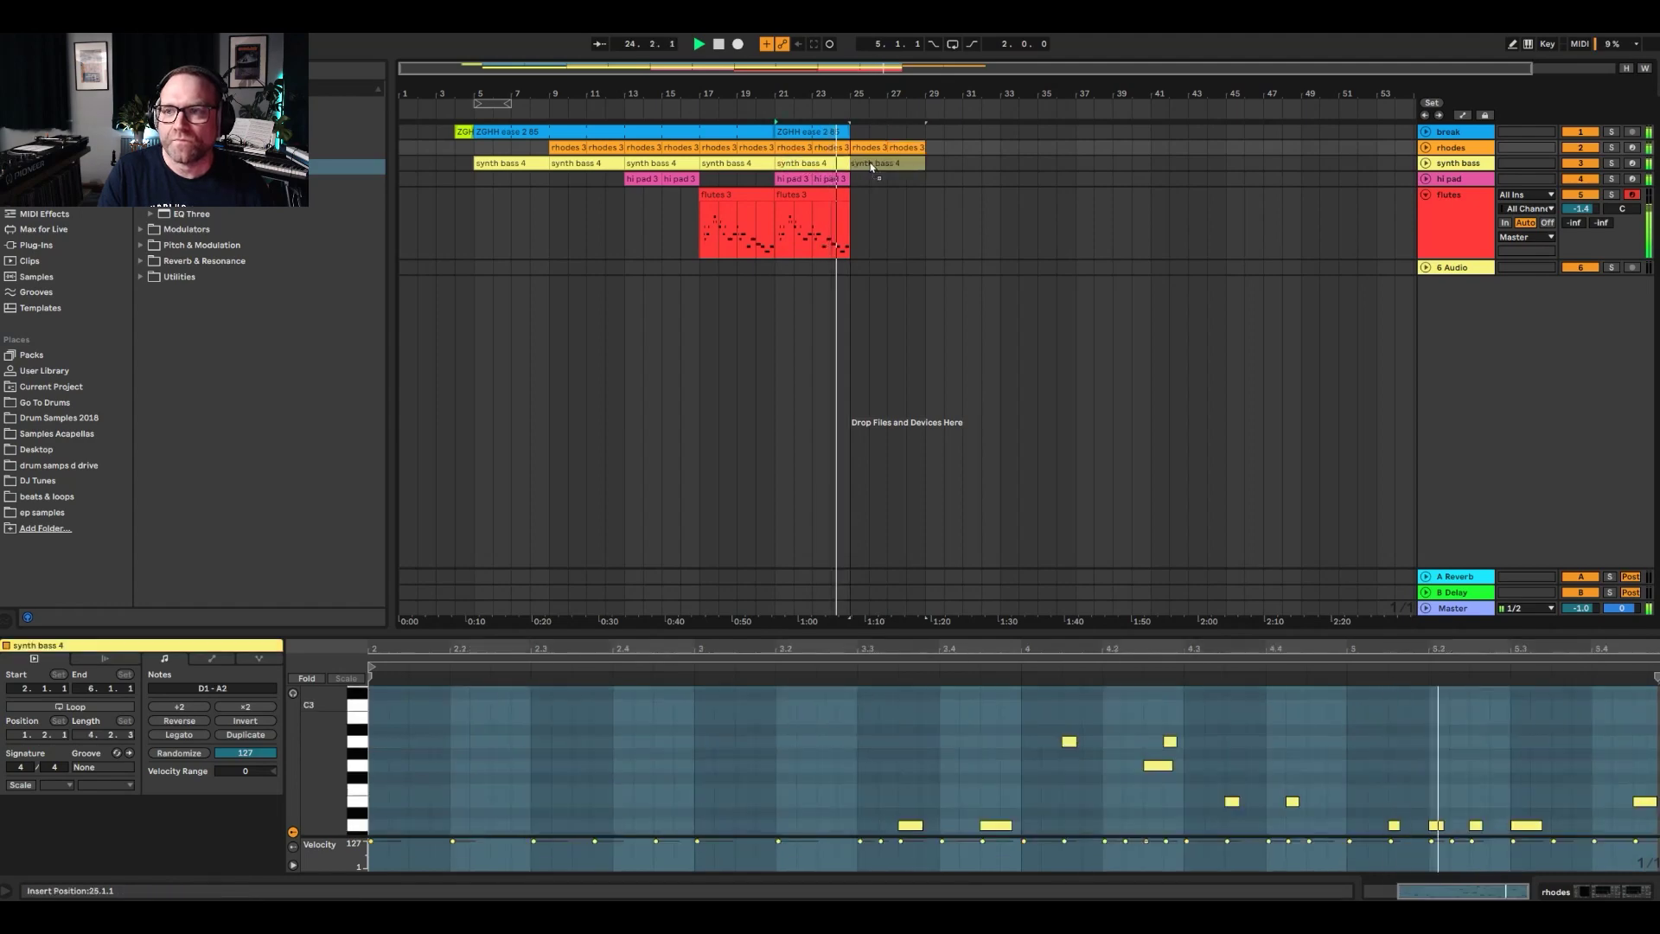
key("ctrl+d")
left_click(839, 178)
key("ctrl+d")
left_click(876, 165)
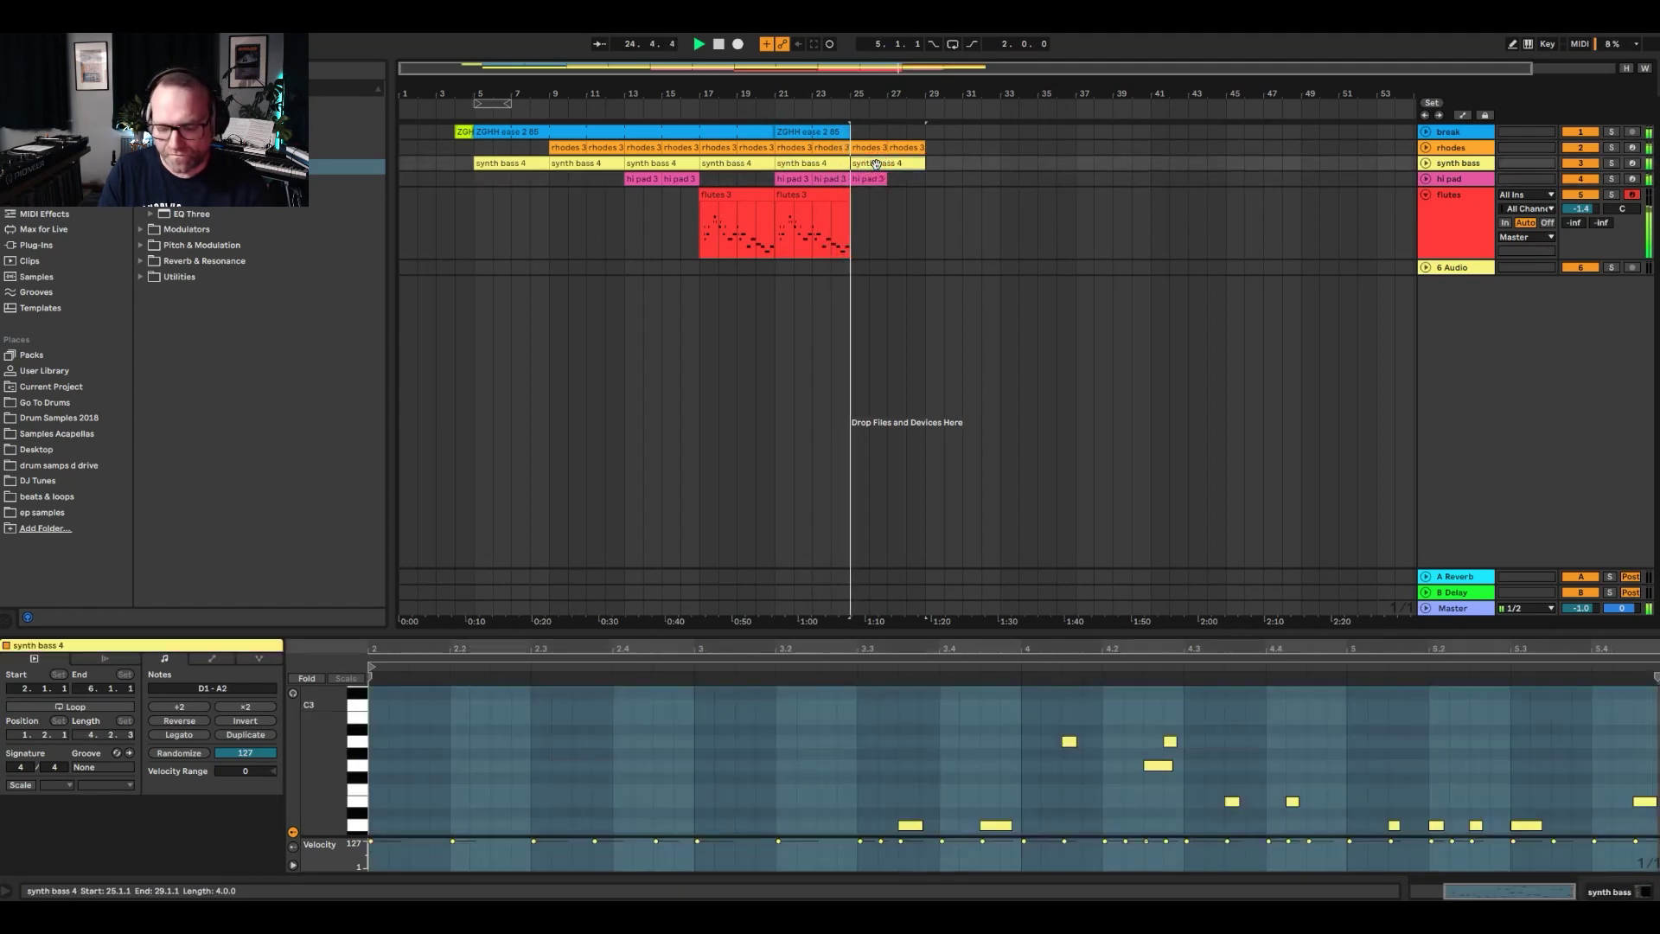
key("Delete")
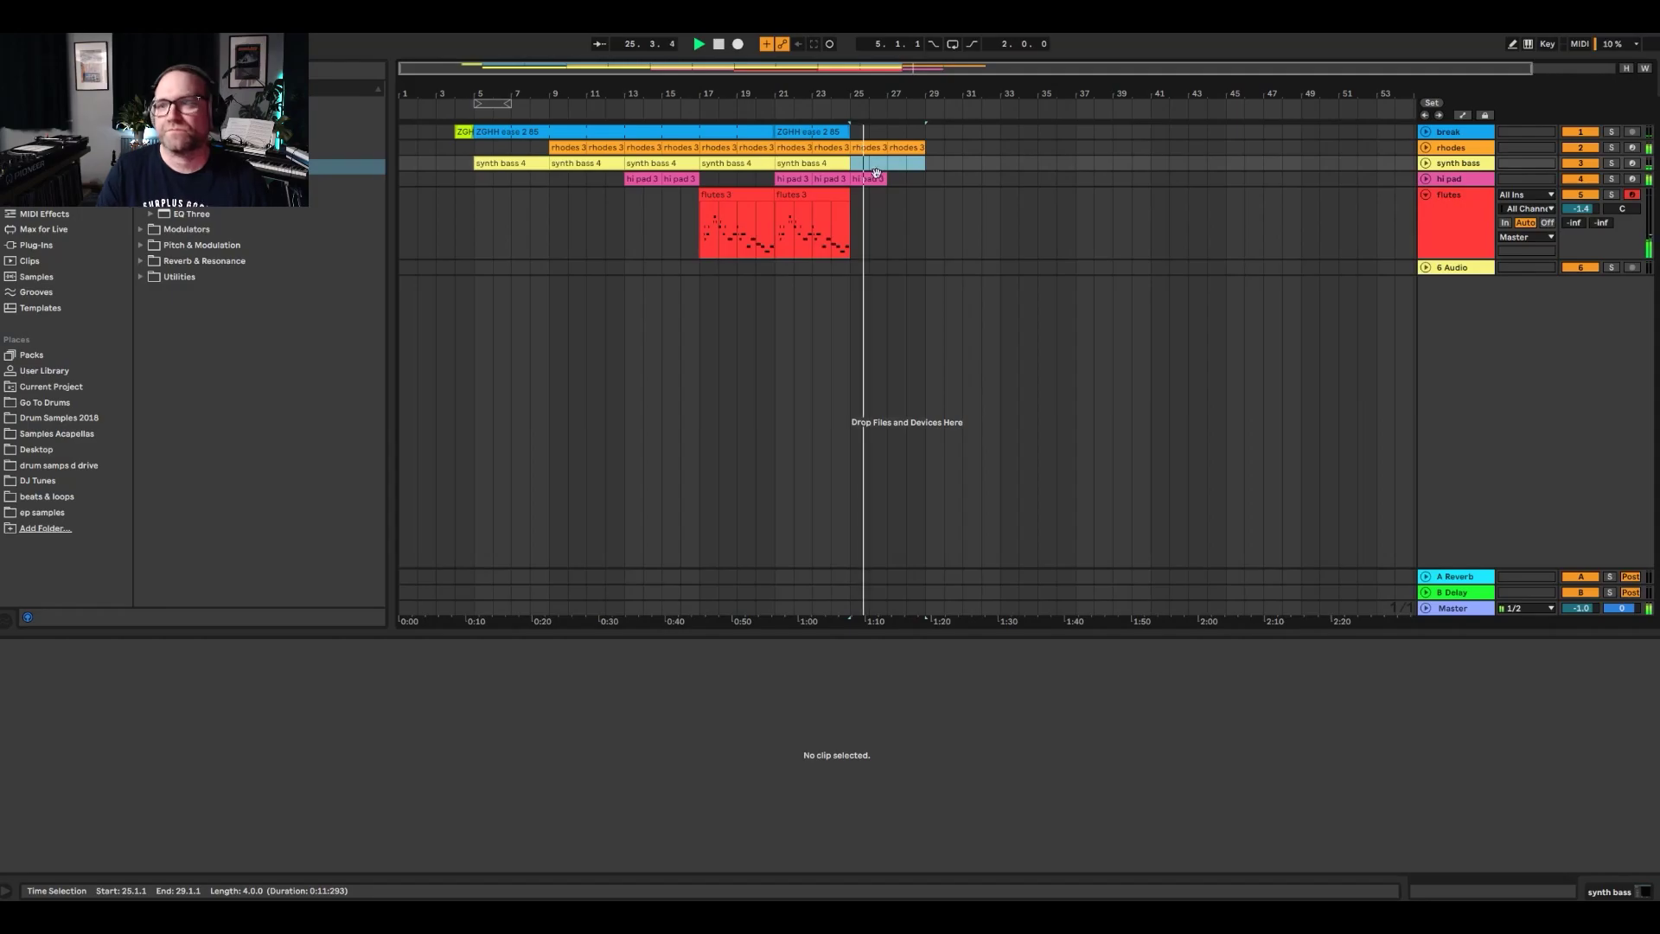